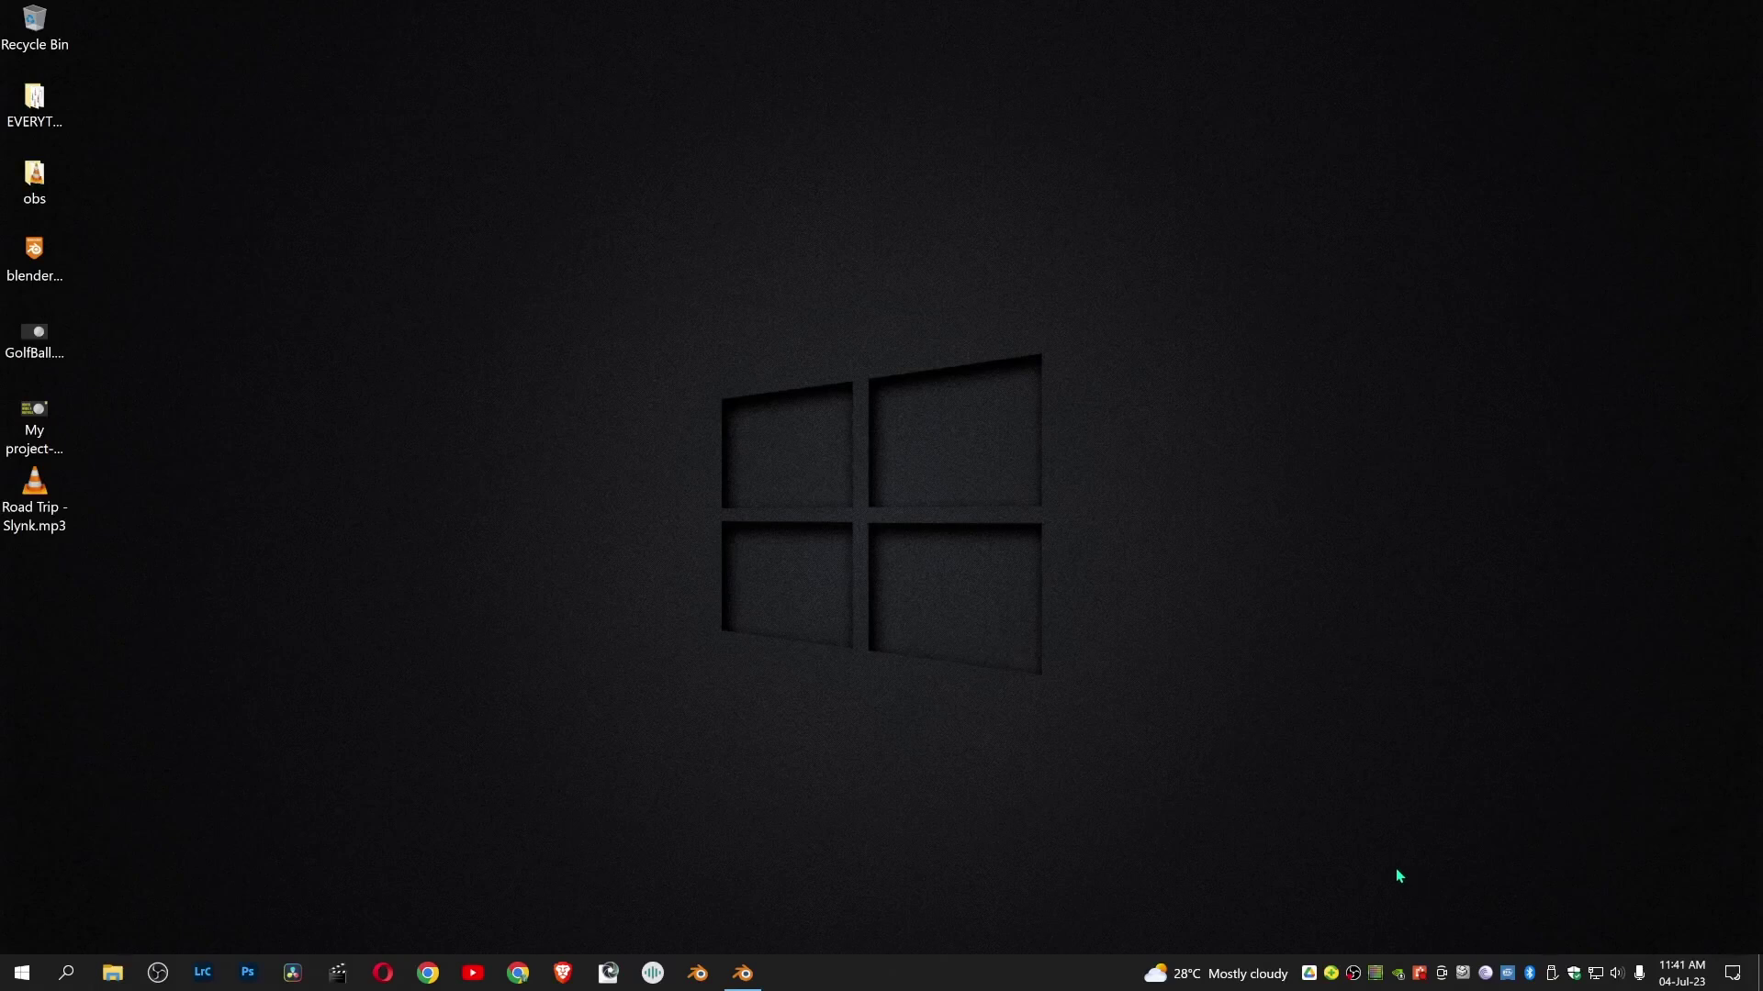
# Restore the minimized Blender window from the taskbar so it fills the screen.
pyautogui.moveTo(745, 981)
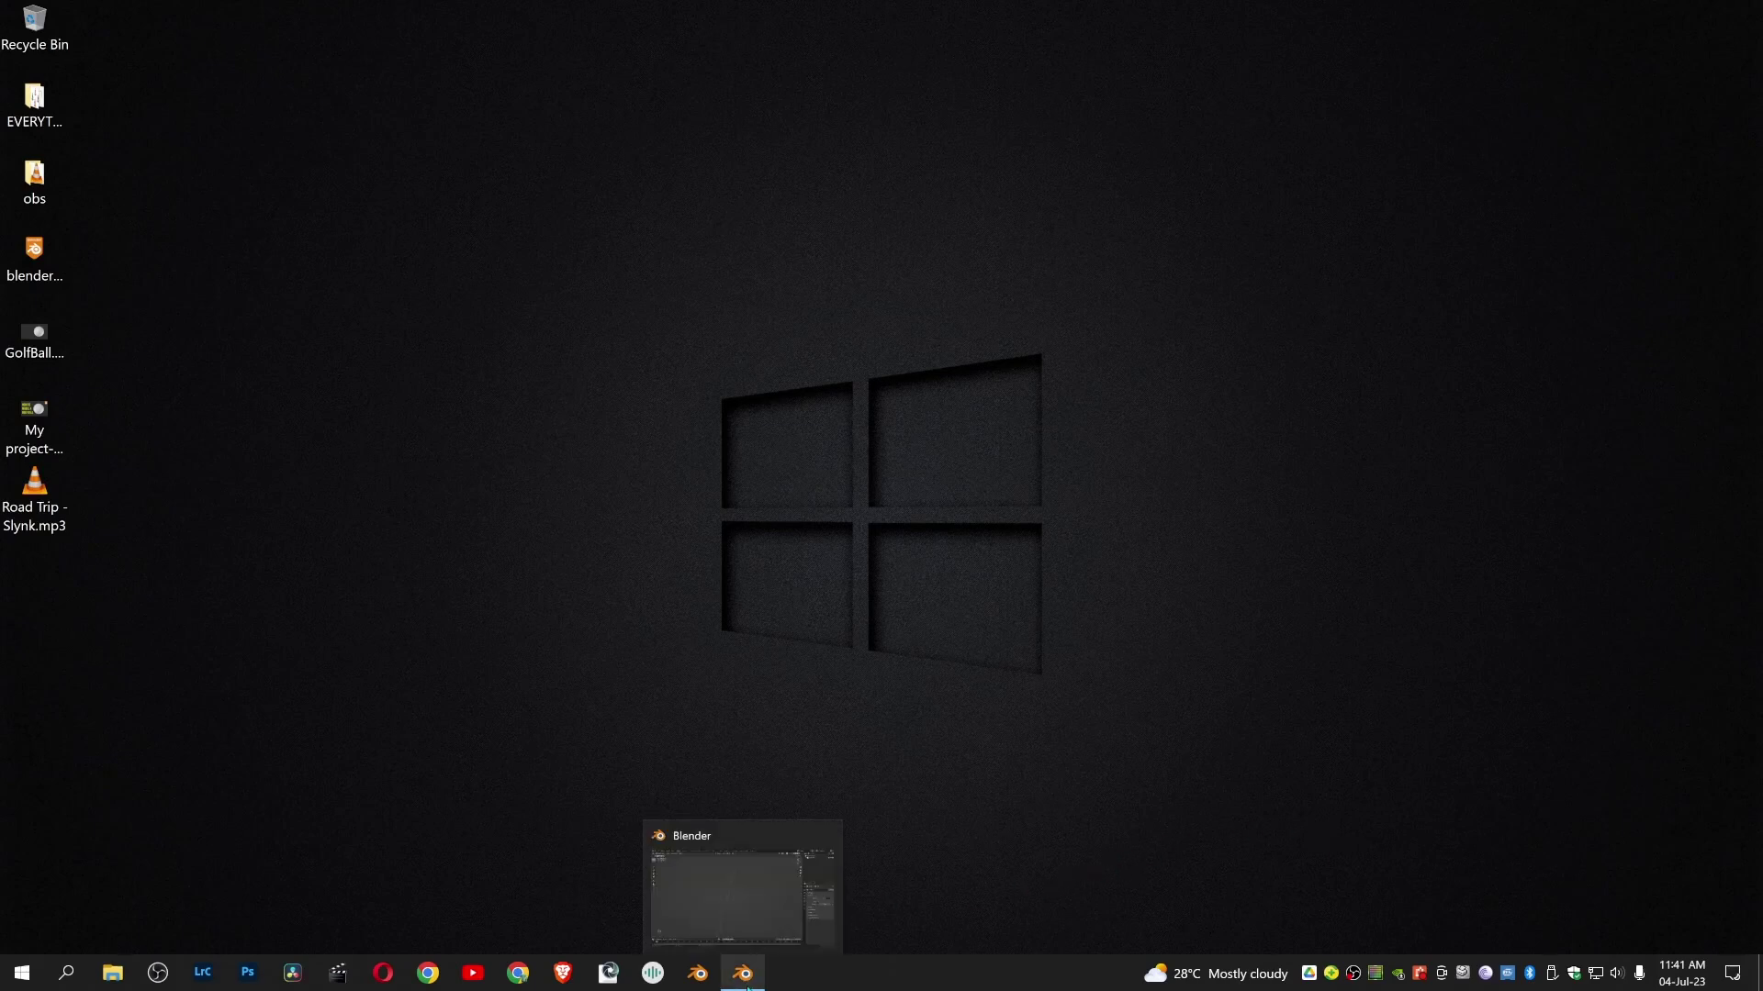
pyautogui.click(742, 975)
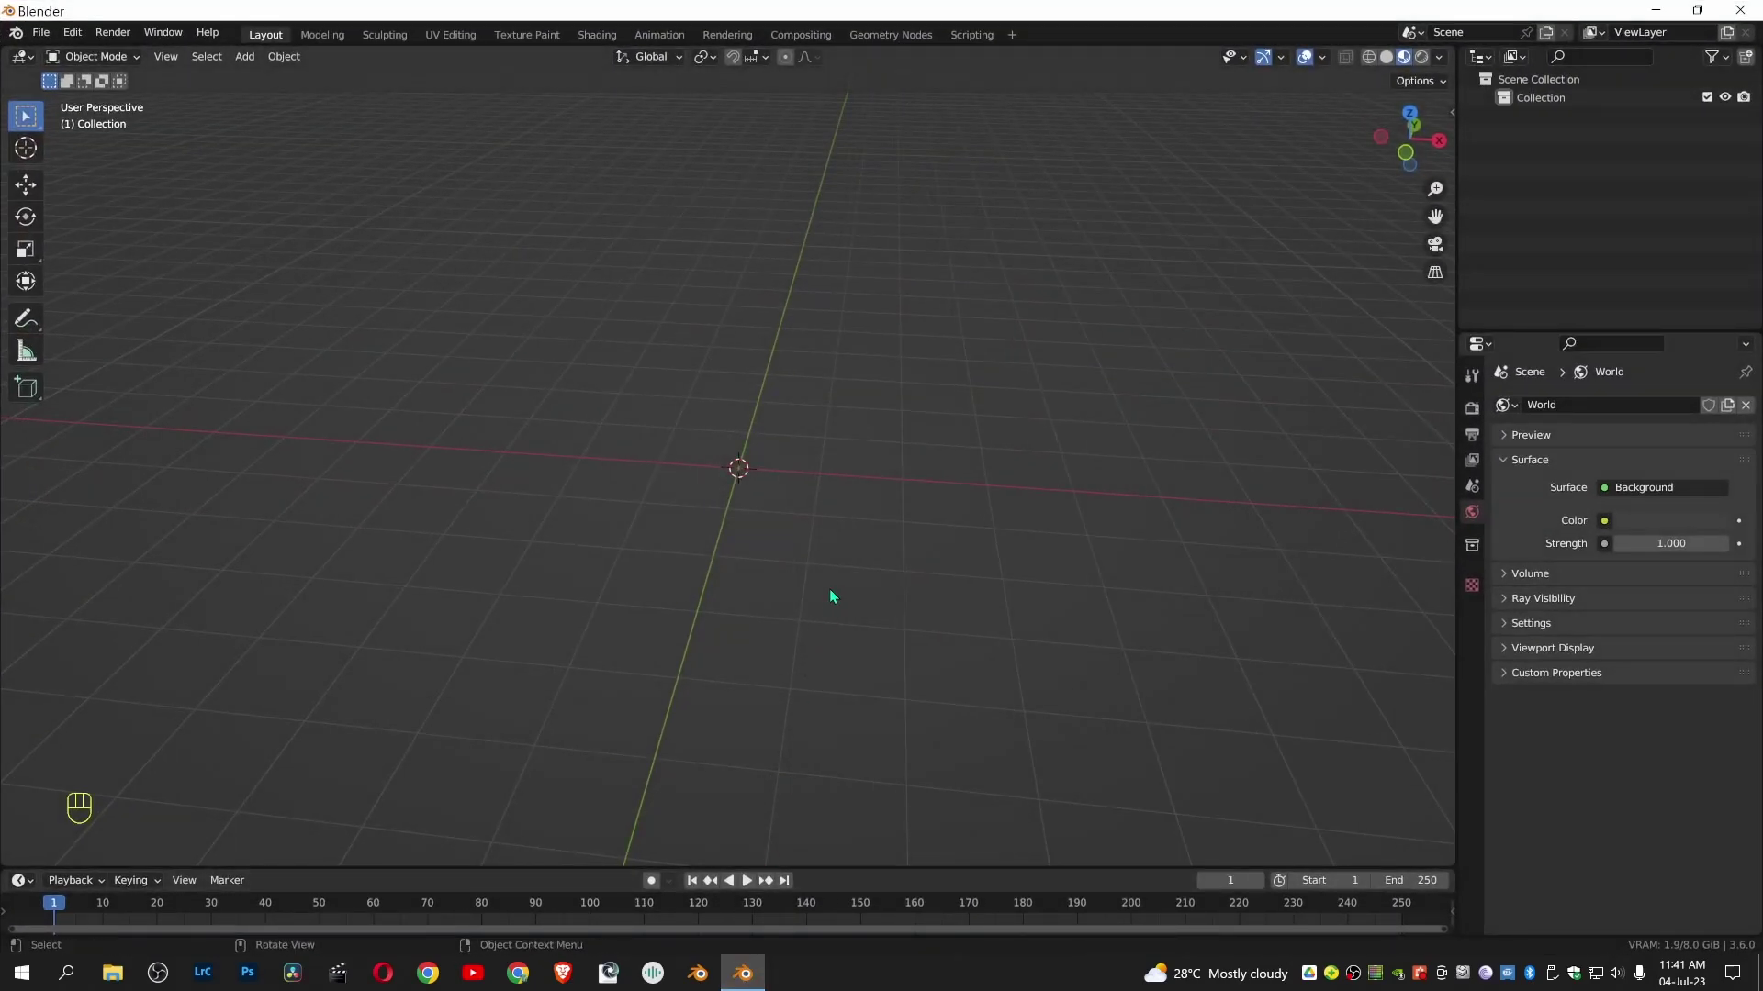
# Add an Ico Sphere, raise its subdivisions from 2 to 4, and zoom in on it.
pyautogui.press('ctrl')
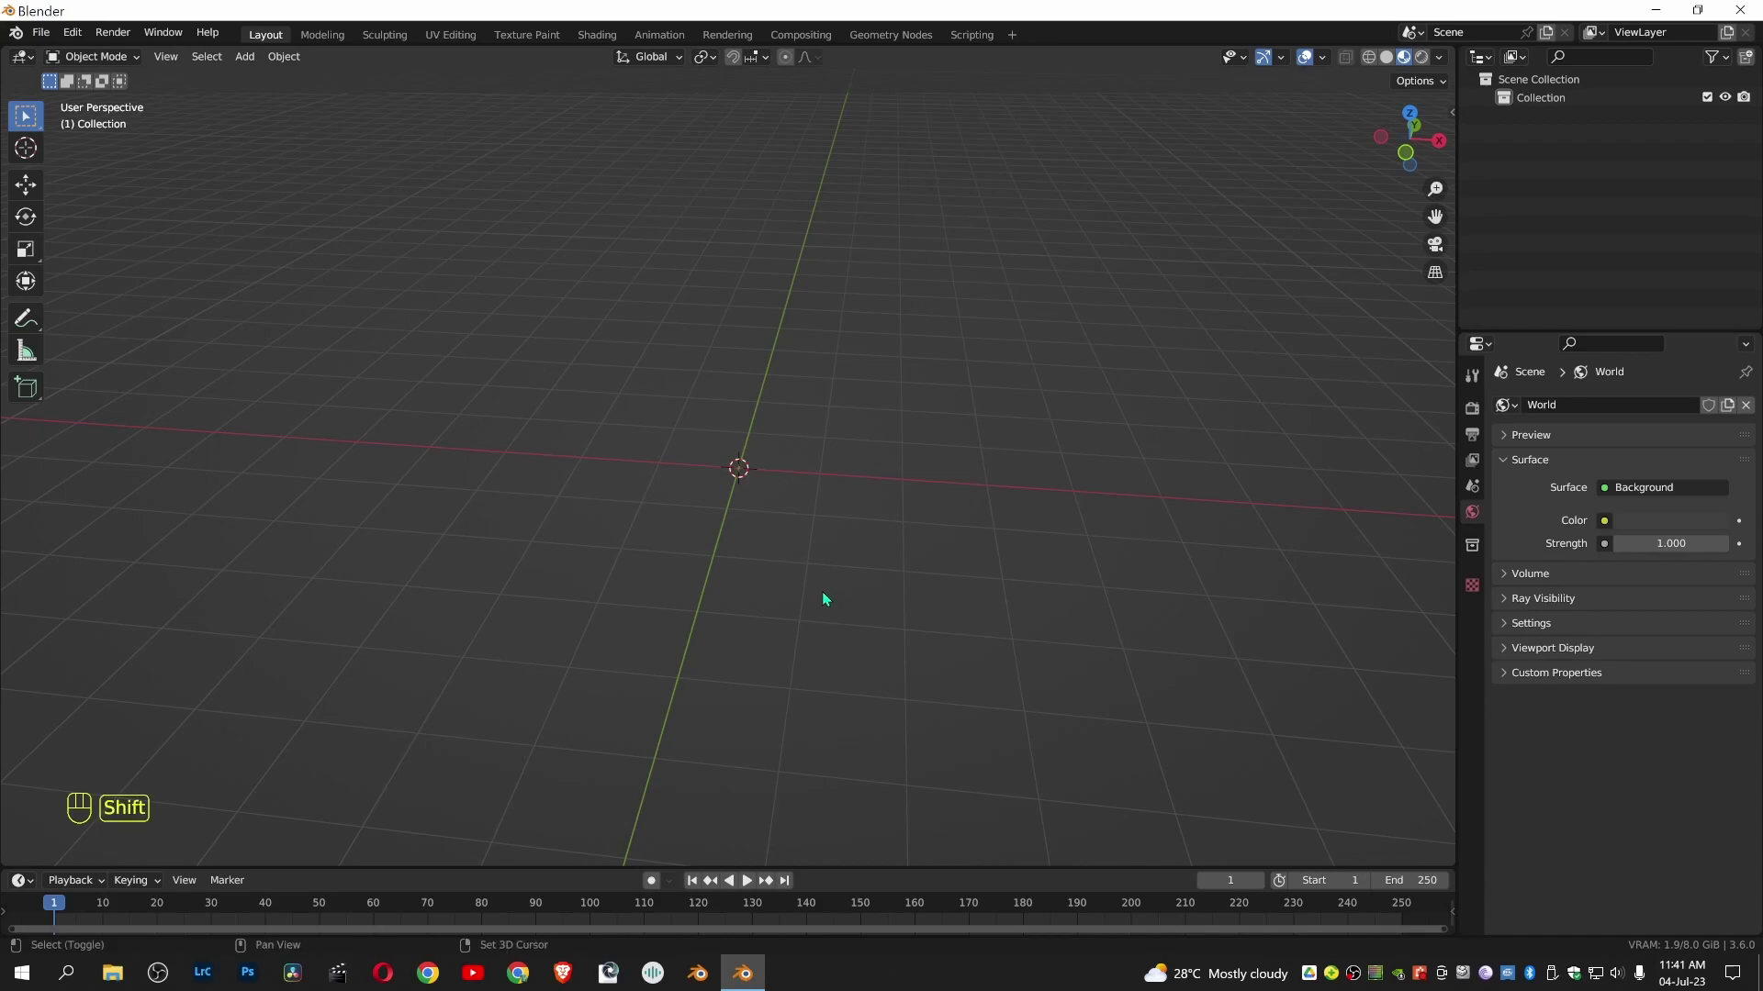
pyautogui.hotkey('shift', 'a')
pyautogui.moveTo(812, 375)
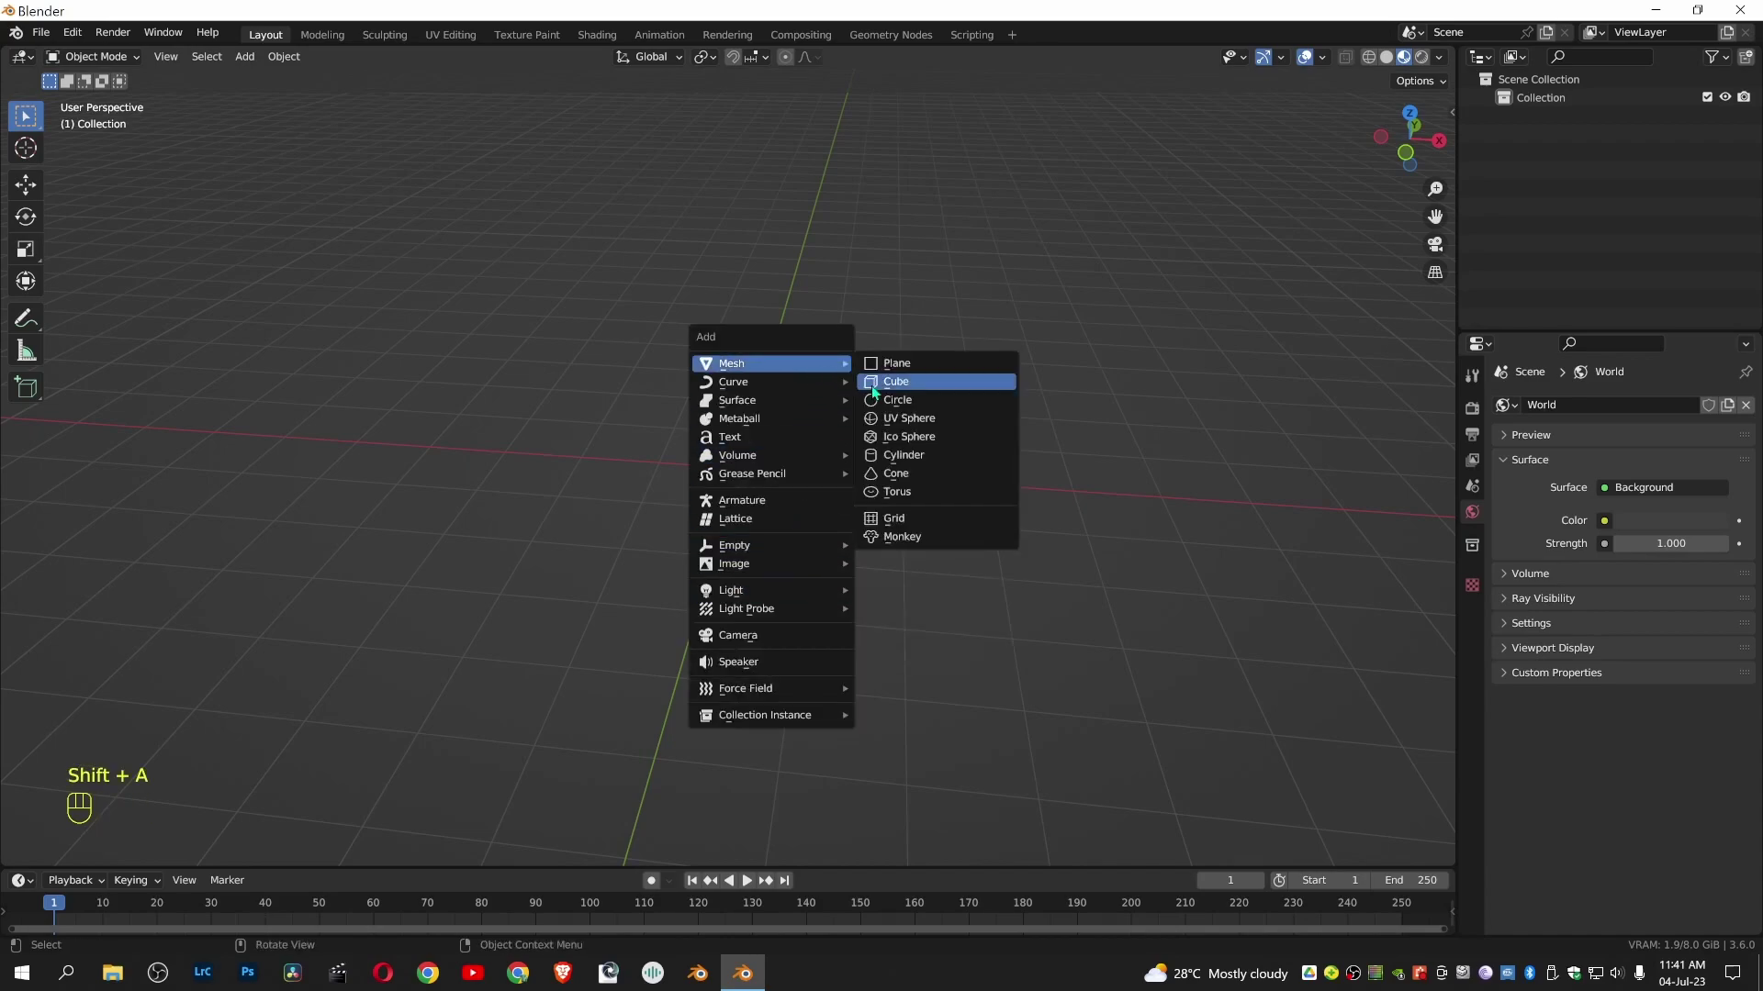
pyautogui.click(923, 443)
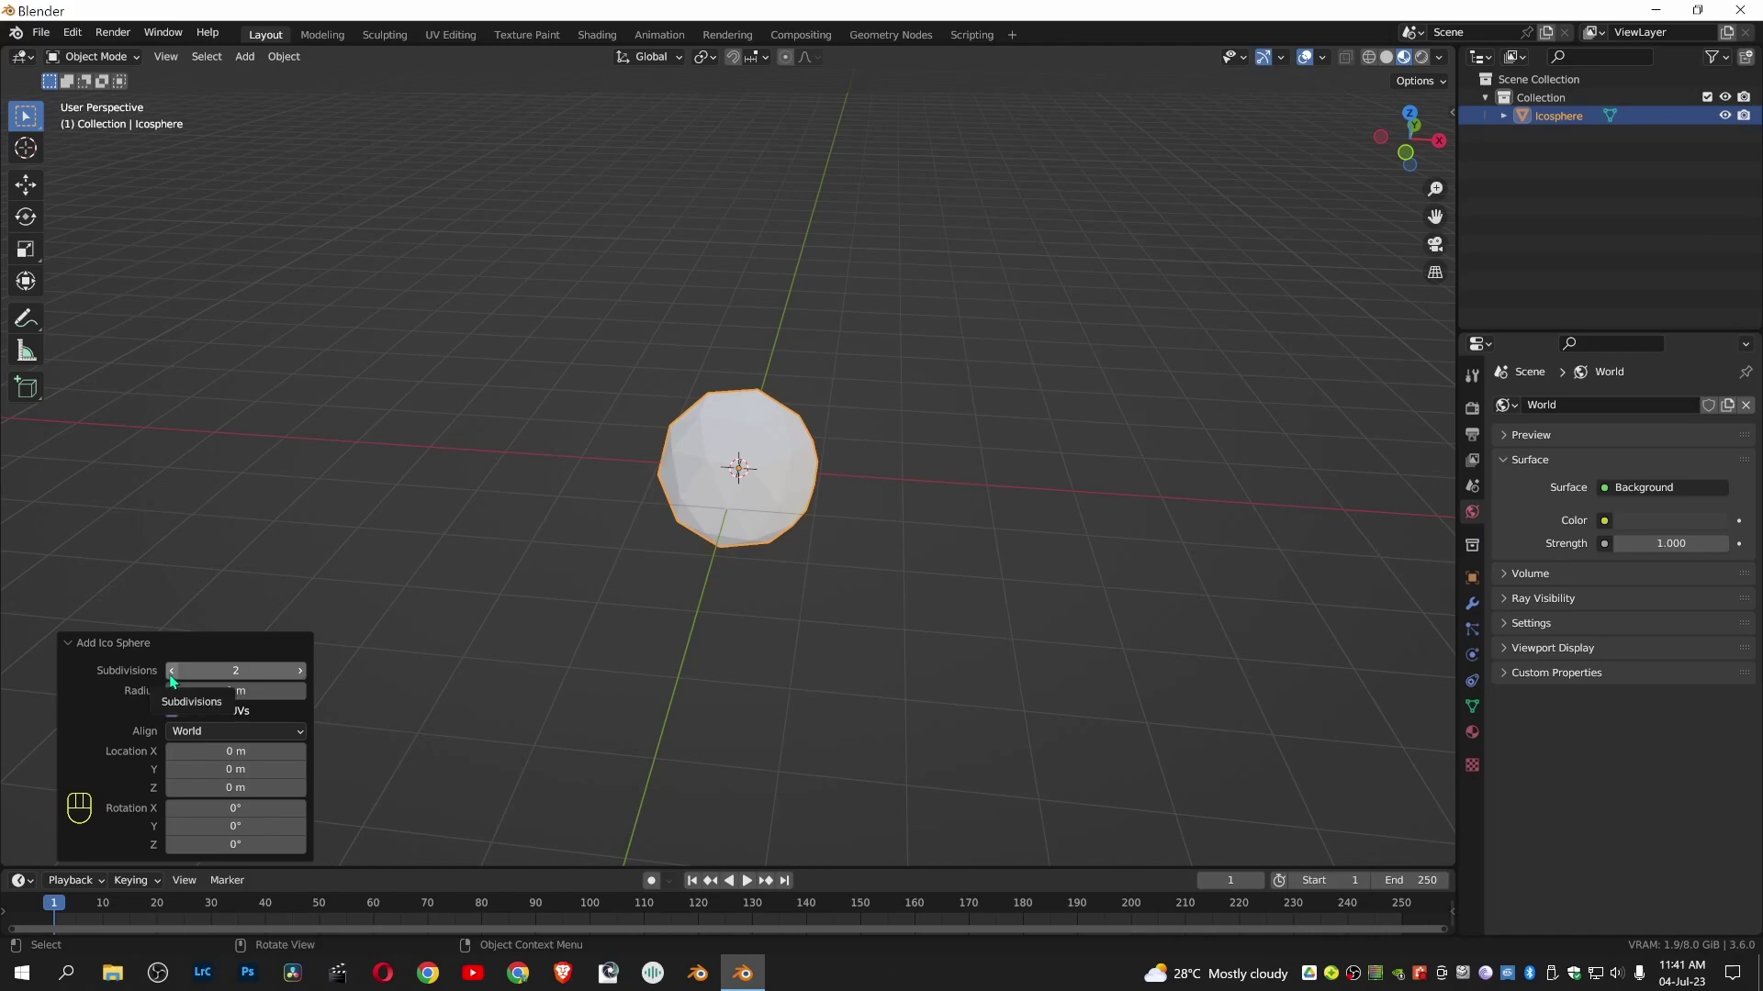
pyautogui.click(303, 671)
pyautogui.click(303, 671)
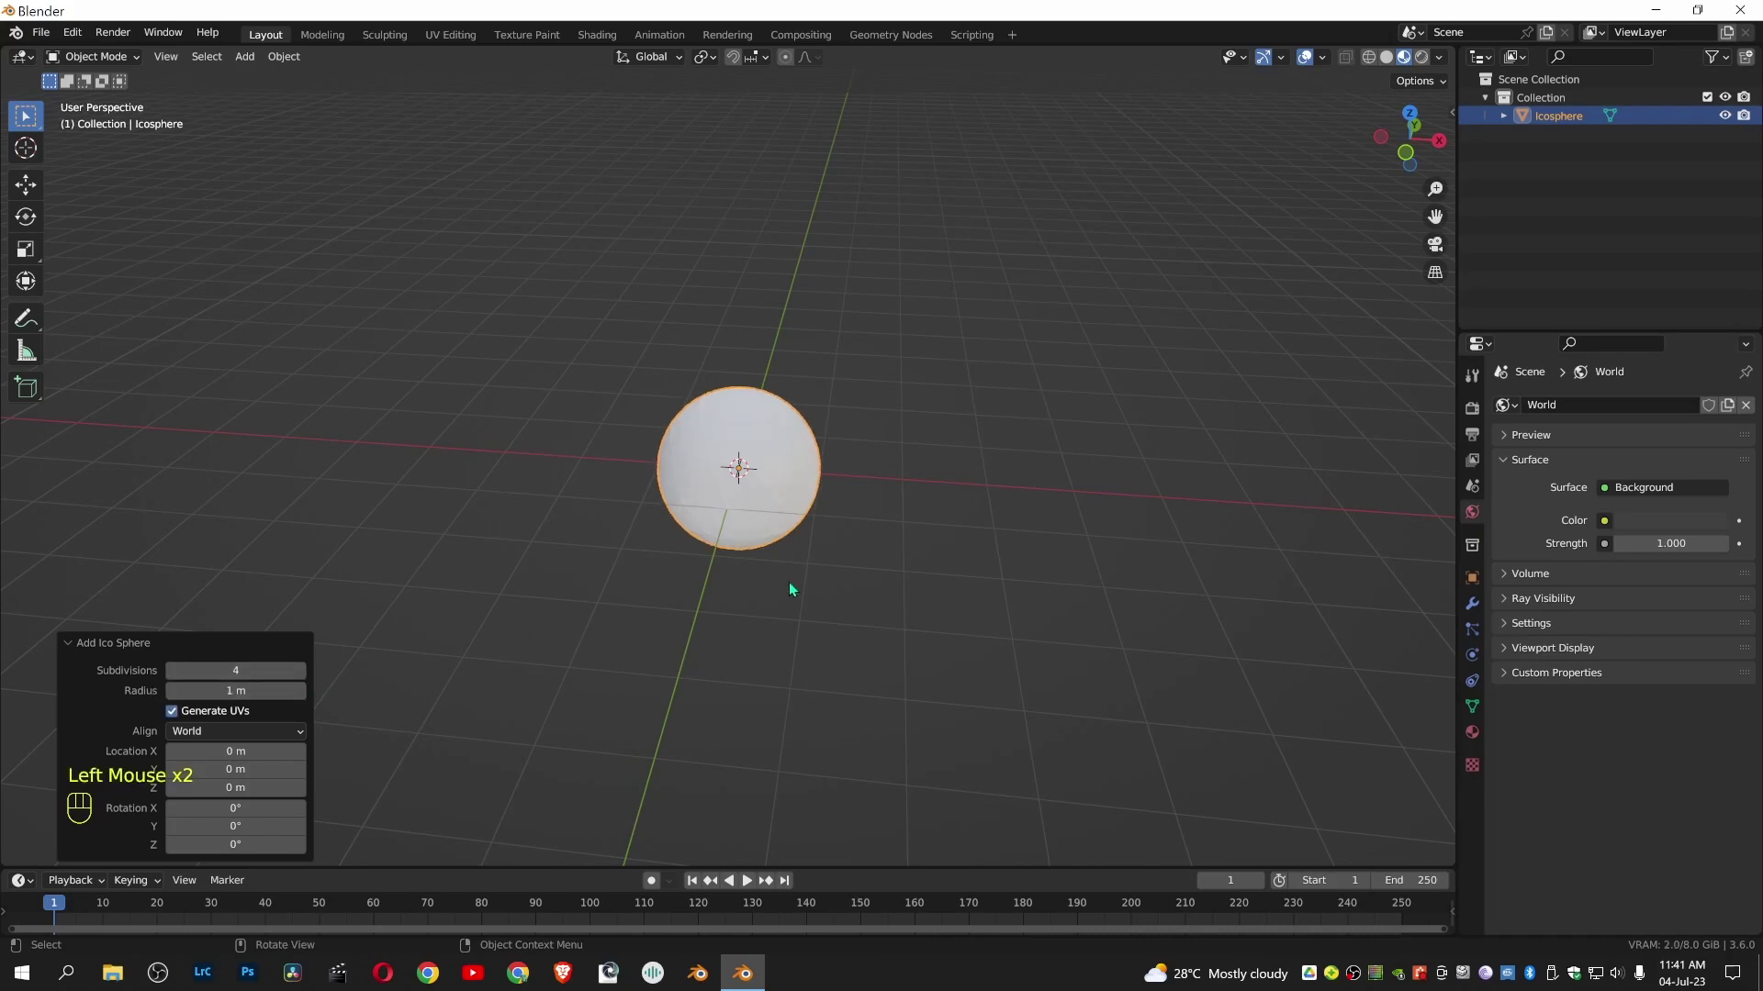
pyautogui.scroll(3, 792, 588)
pyautogui.scroll(3, 791, 588)
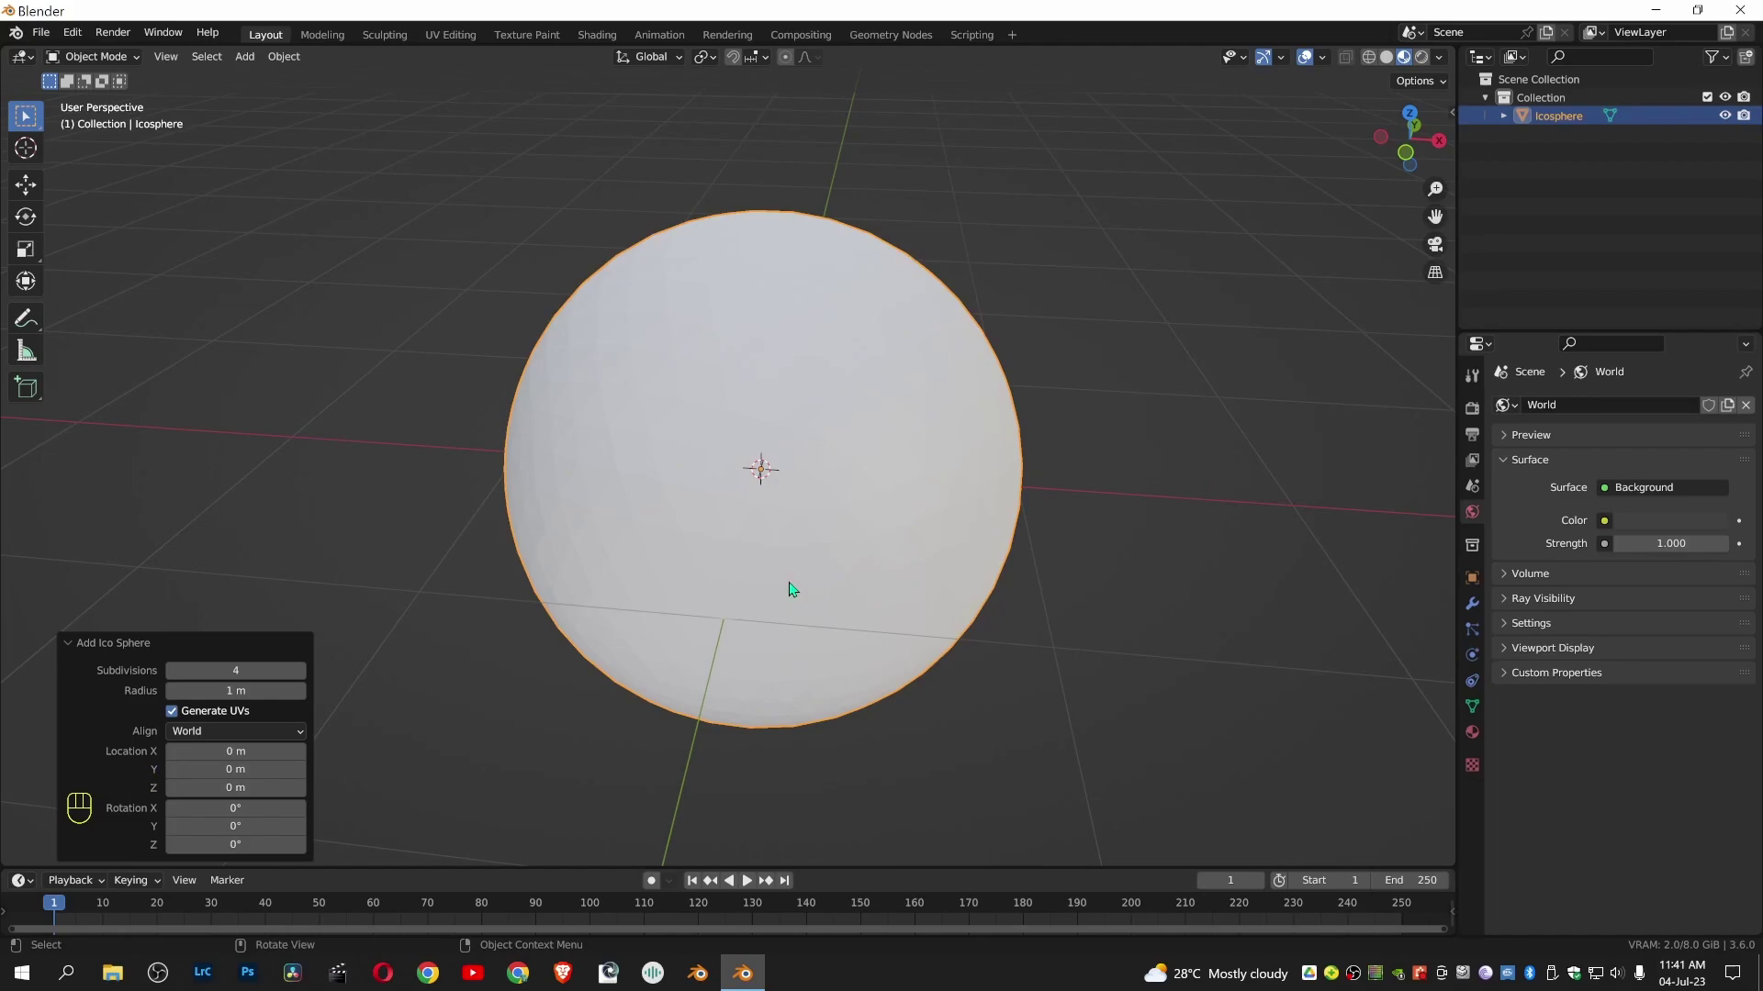
# Add a Subdivision Surface modifier to the icosphere.
pyautogui.click(1472, 606)
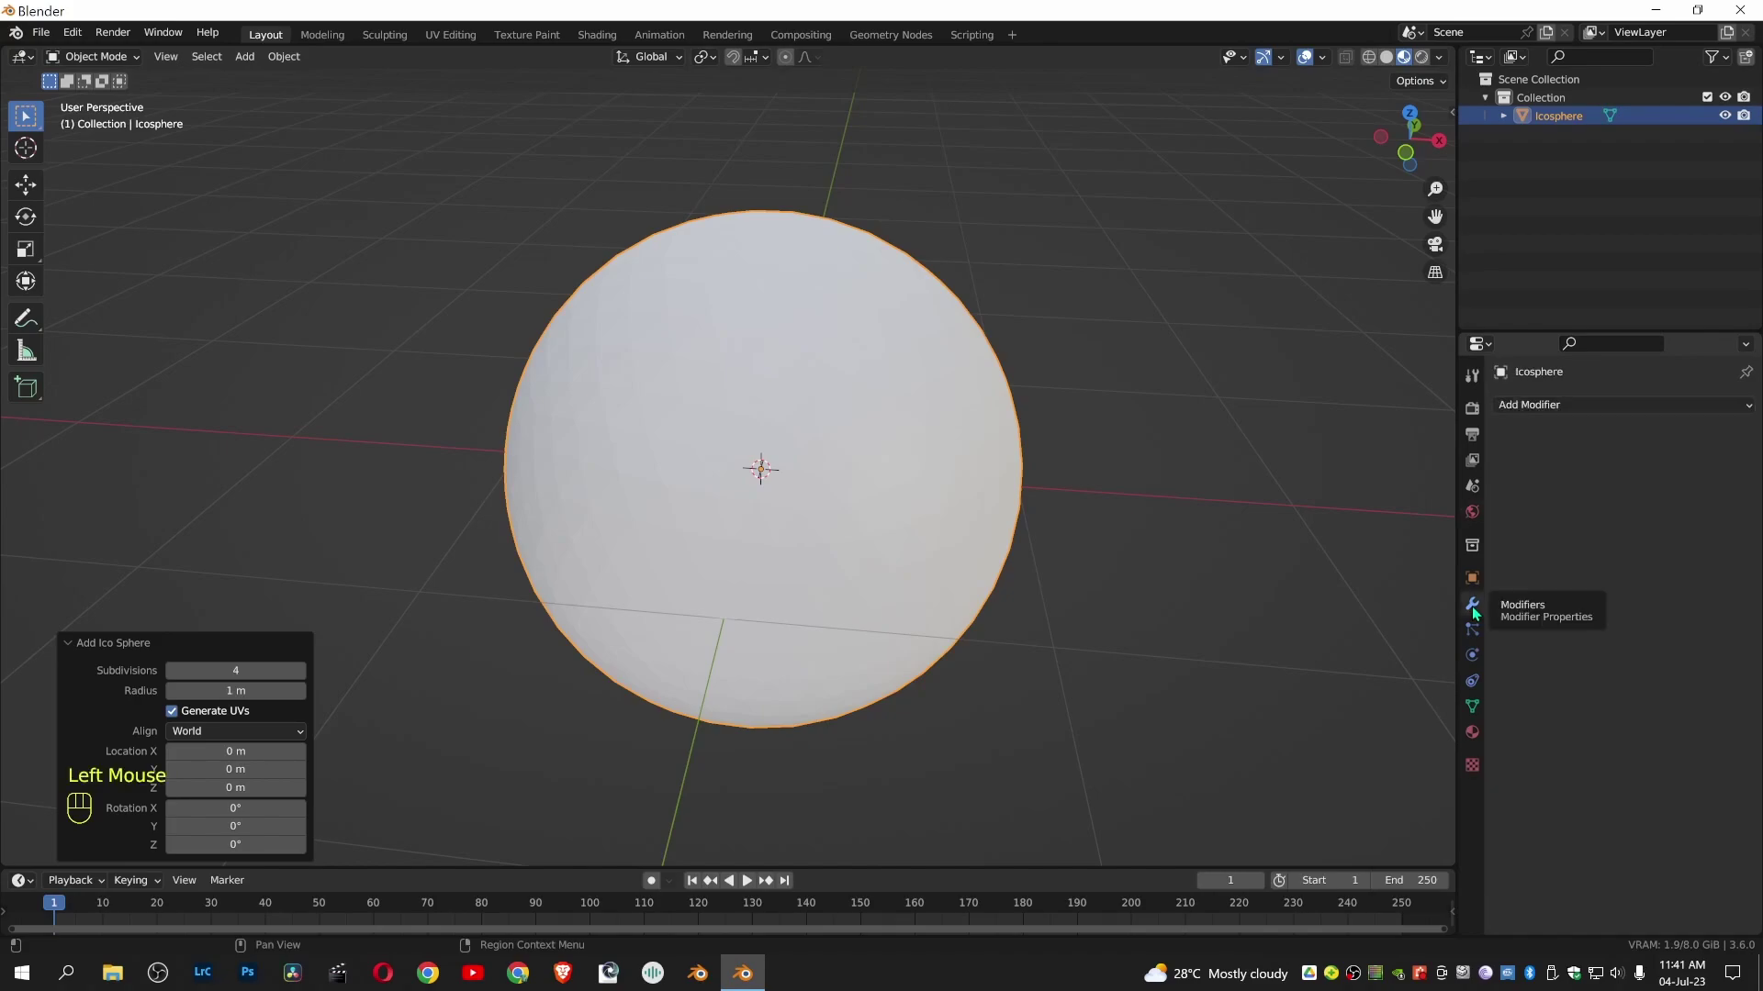
pyautogui.click(1572, 405)
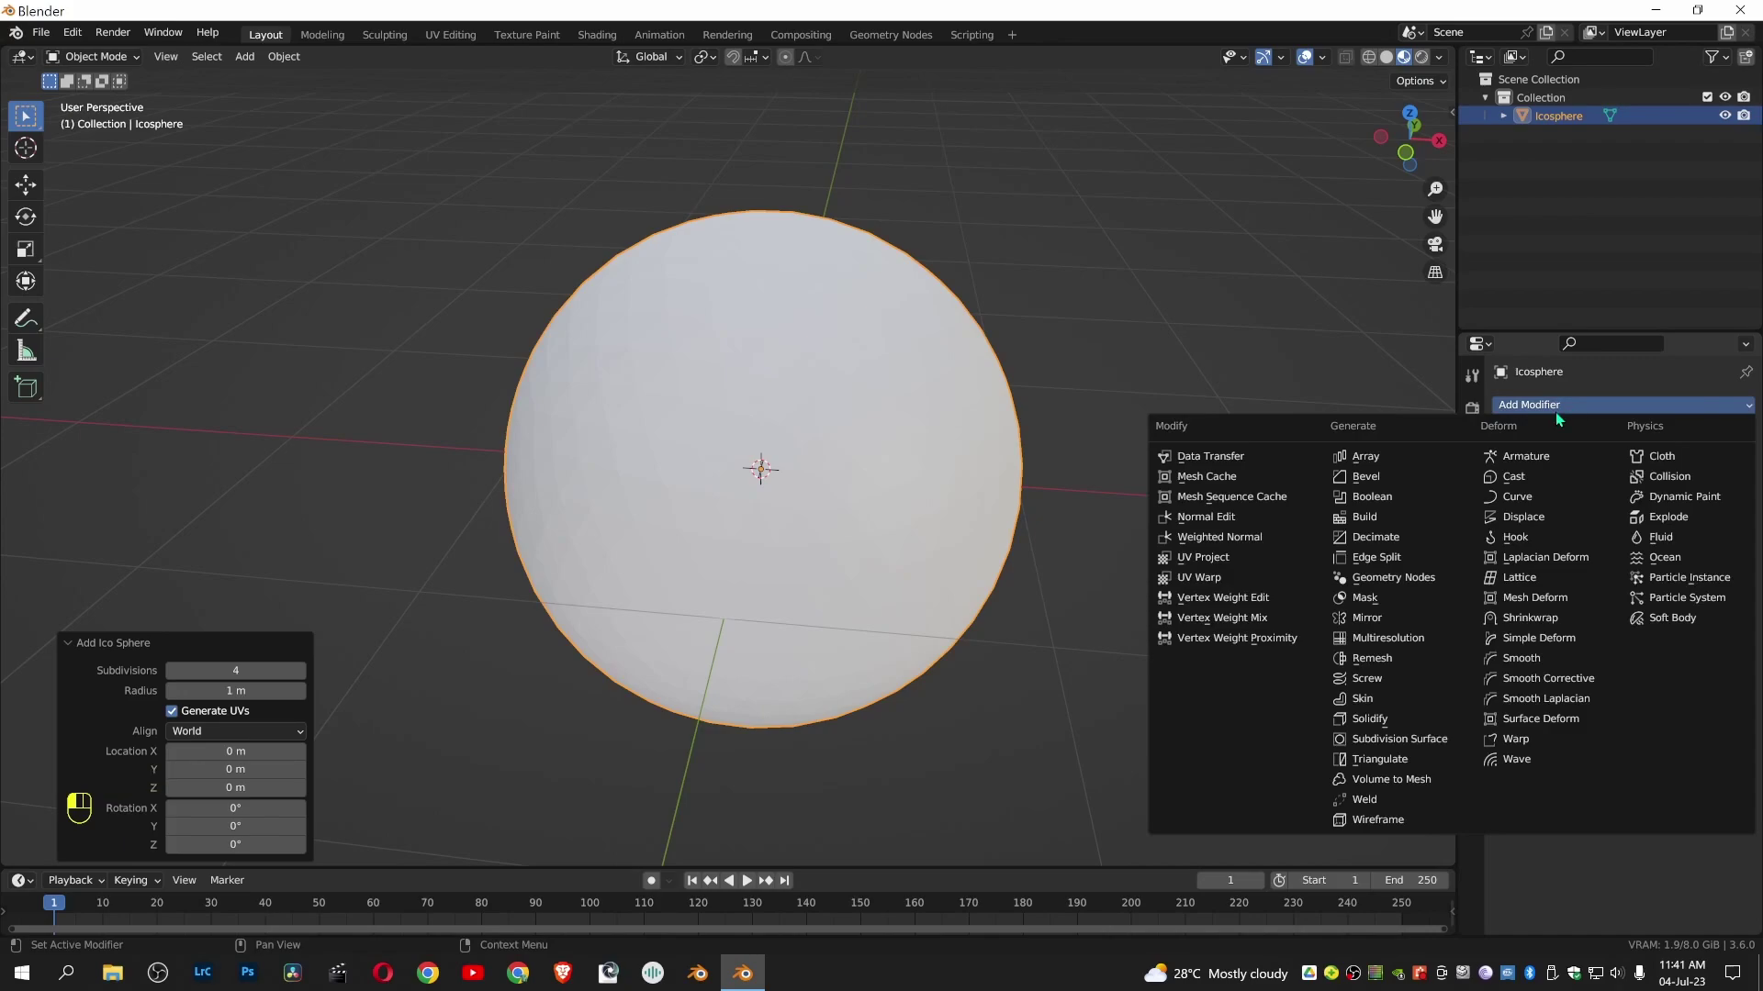
pyautogui.click(1433, 740)
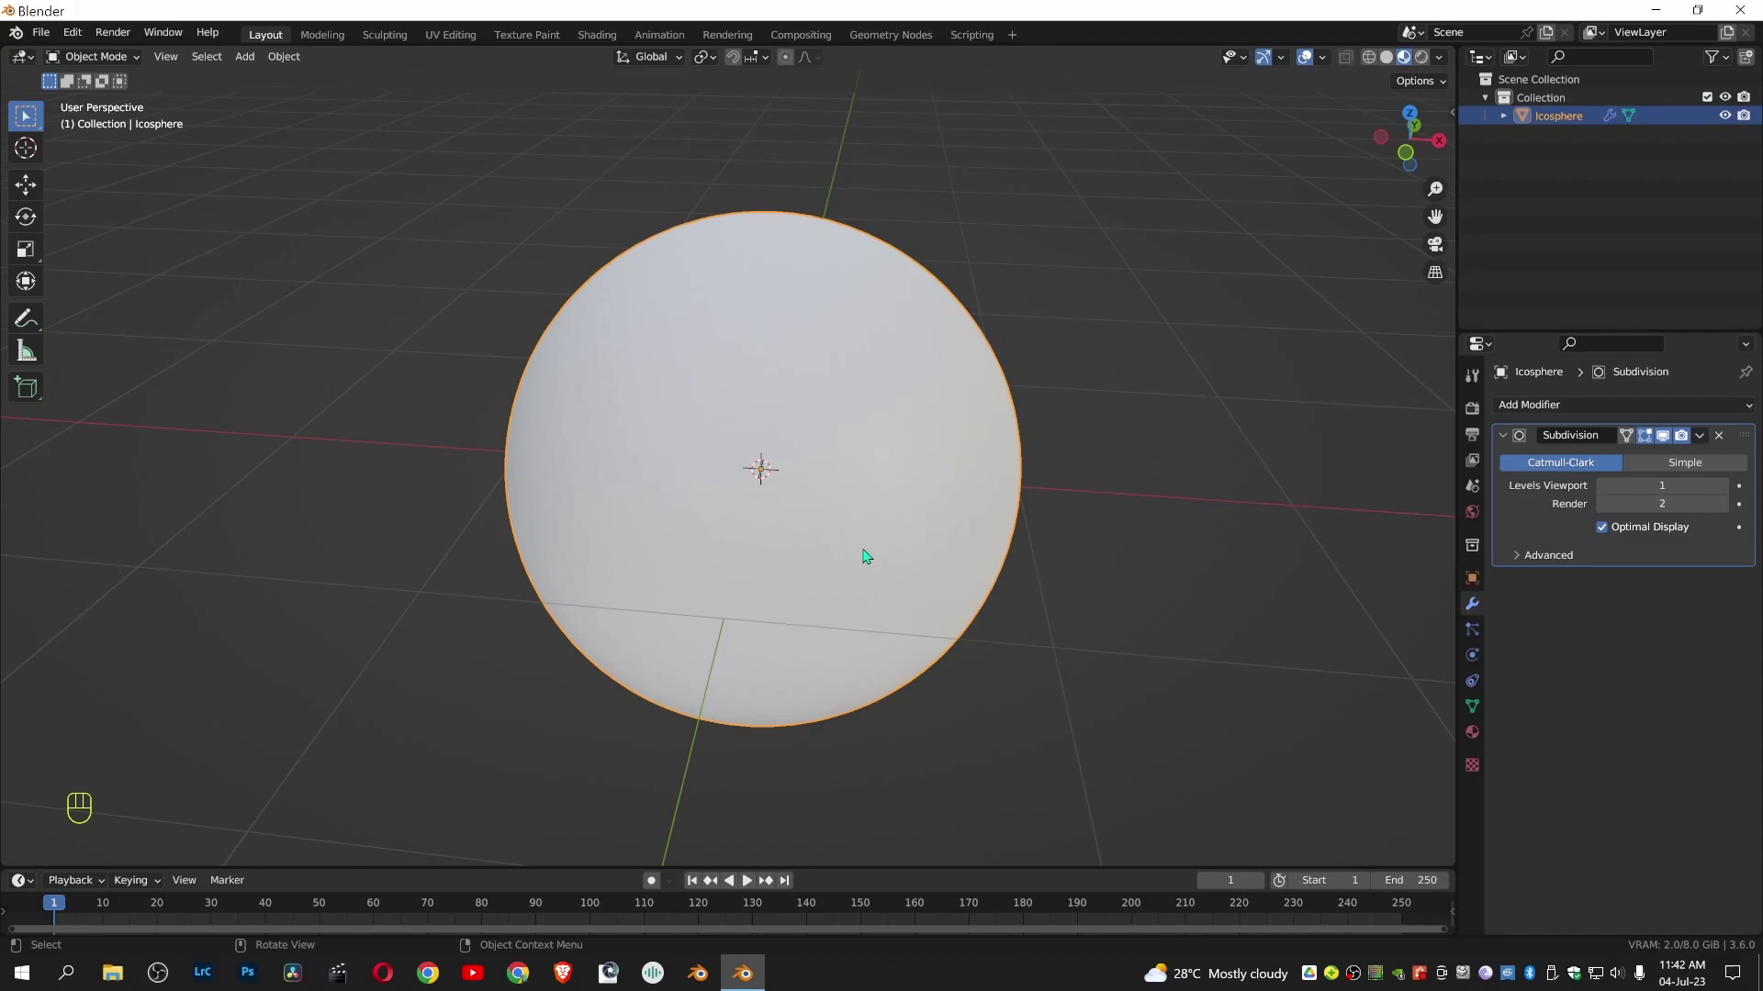
# Switch the viewport to Solid shading and apply the Subdivision modifier.
pyautogui.click(1386, 57)
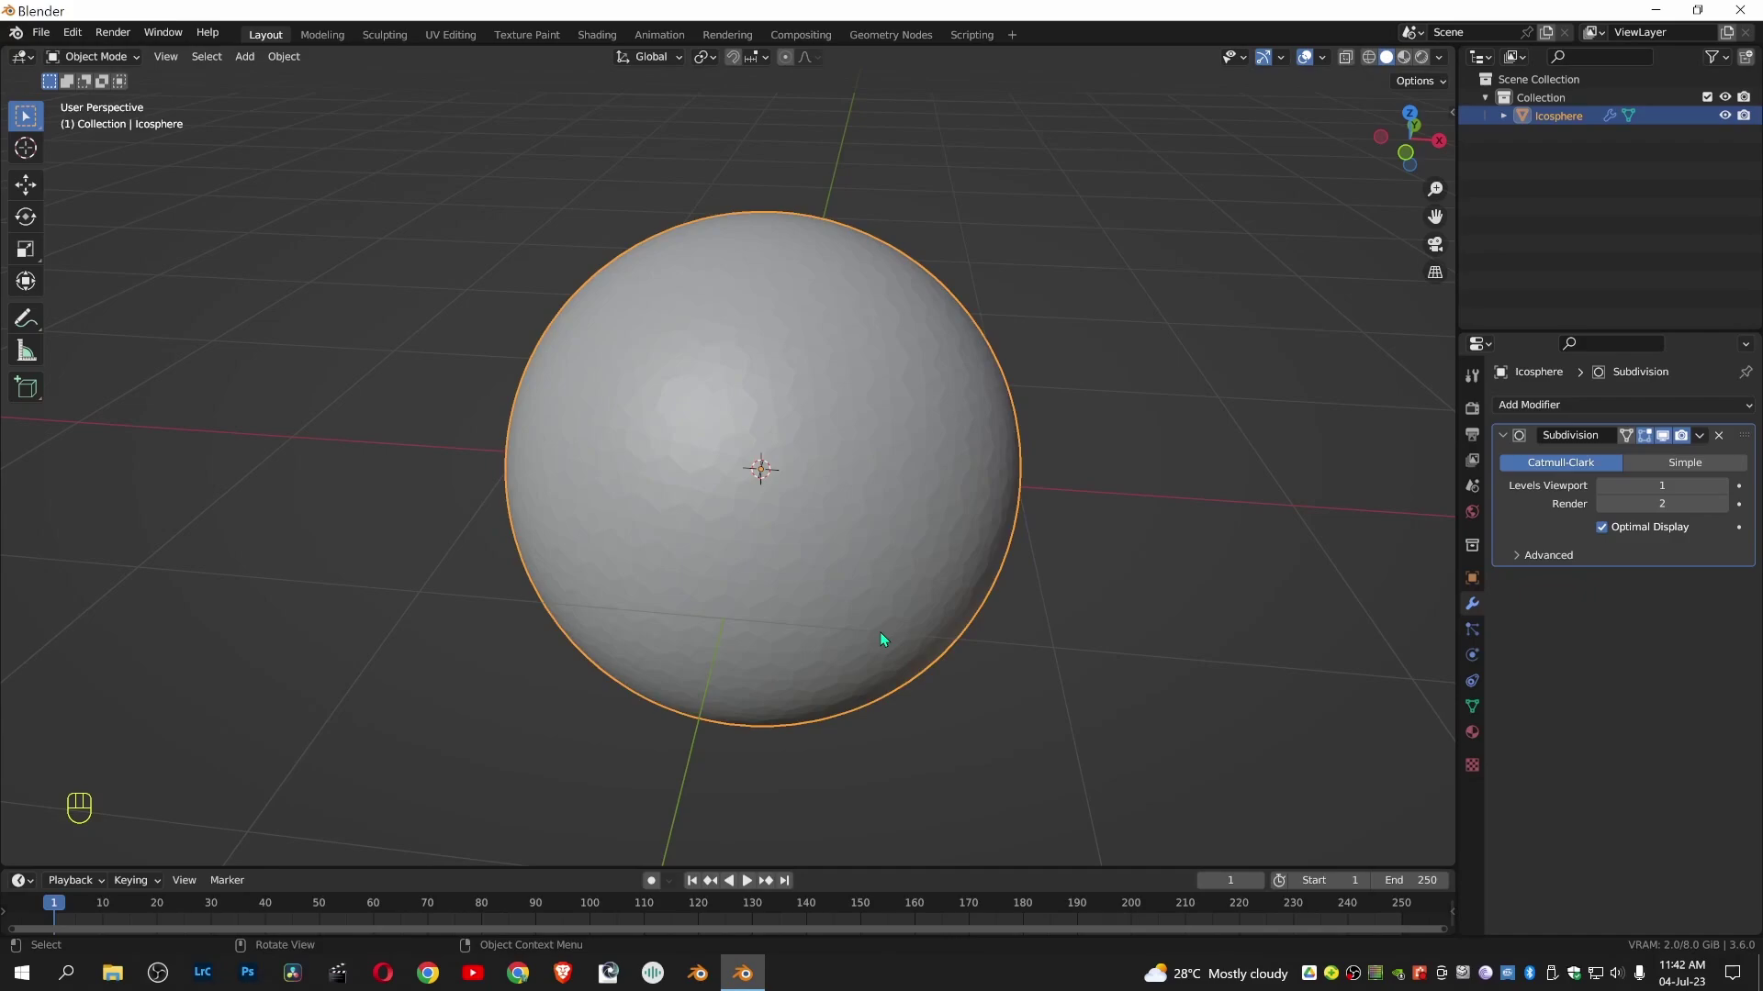
pyautogui.click(1700, 437)
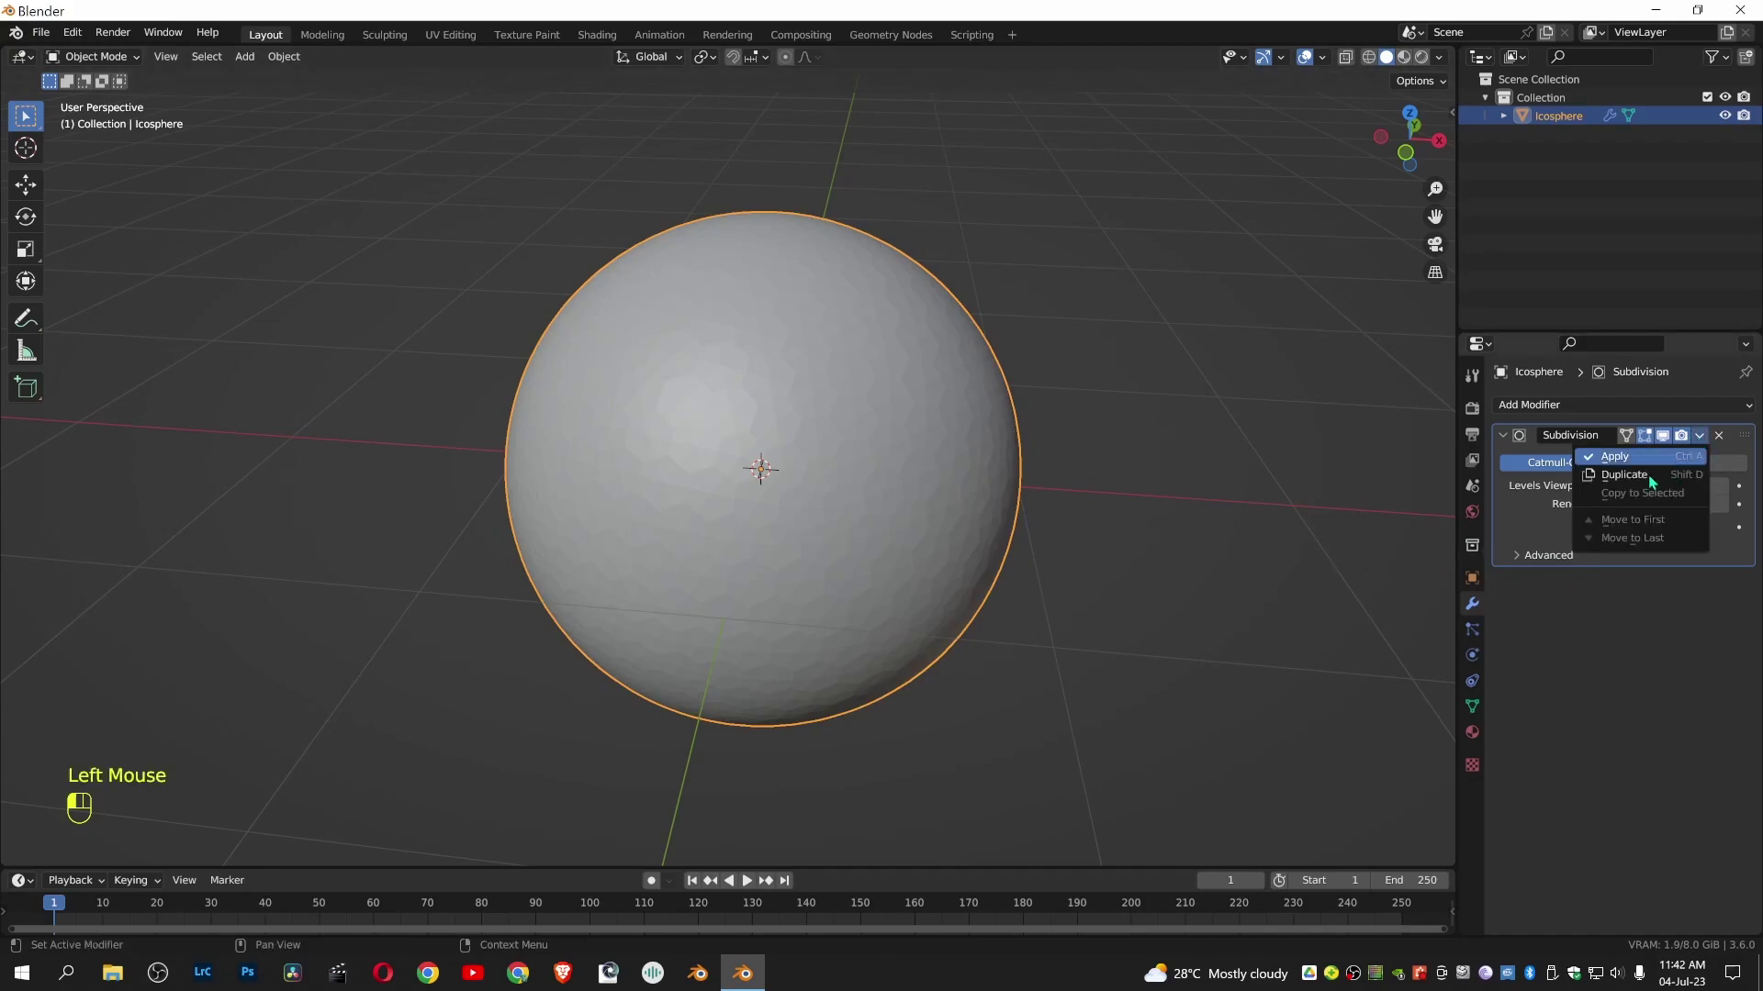
pyautogui.click(1652, 472)
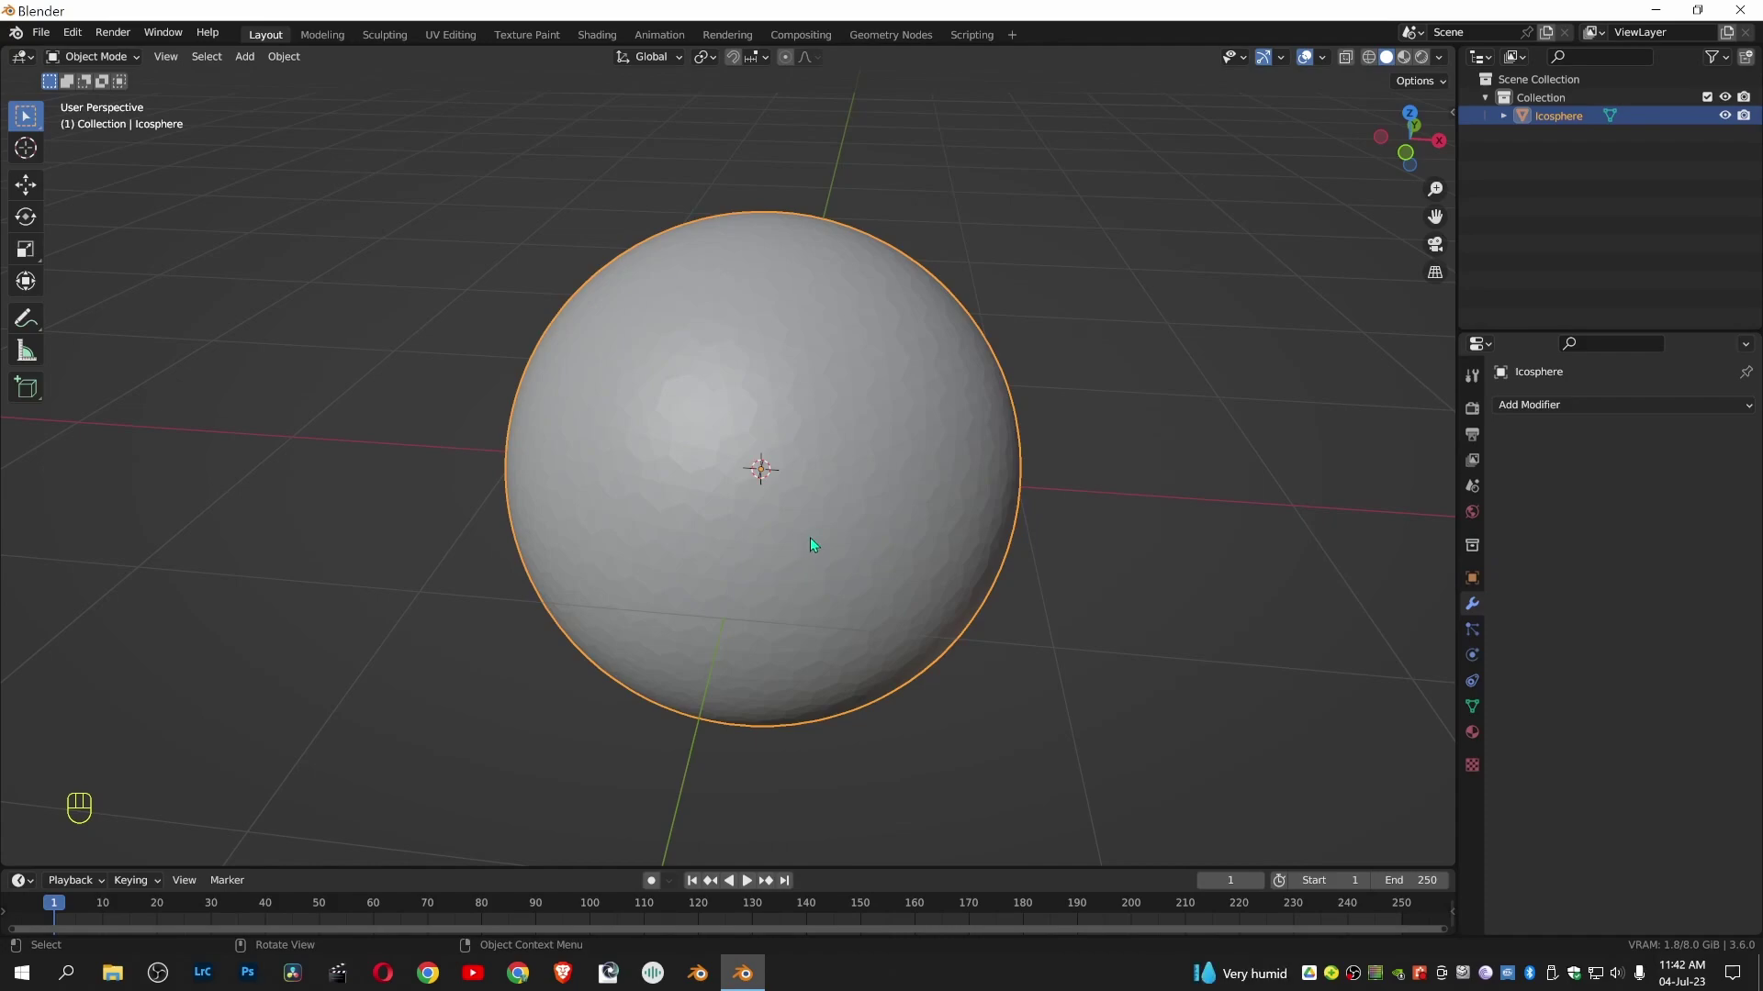
# In Edit Mode with vertex select, pick one vertex and bring up Select Similar.
pyautogui.press('Tab')
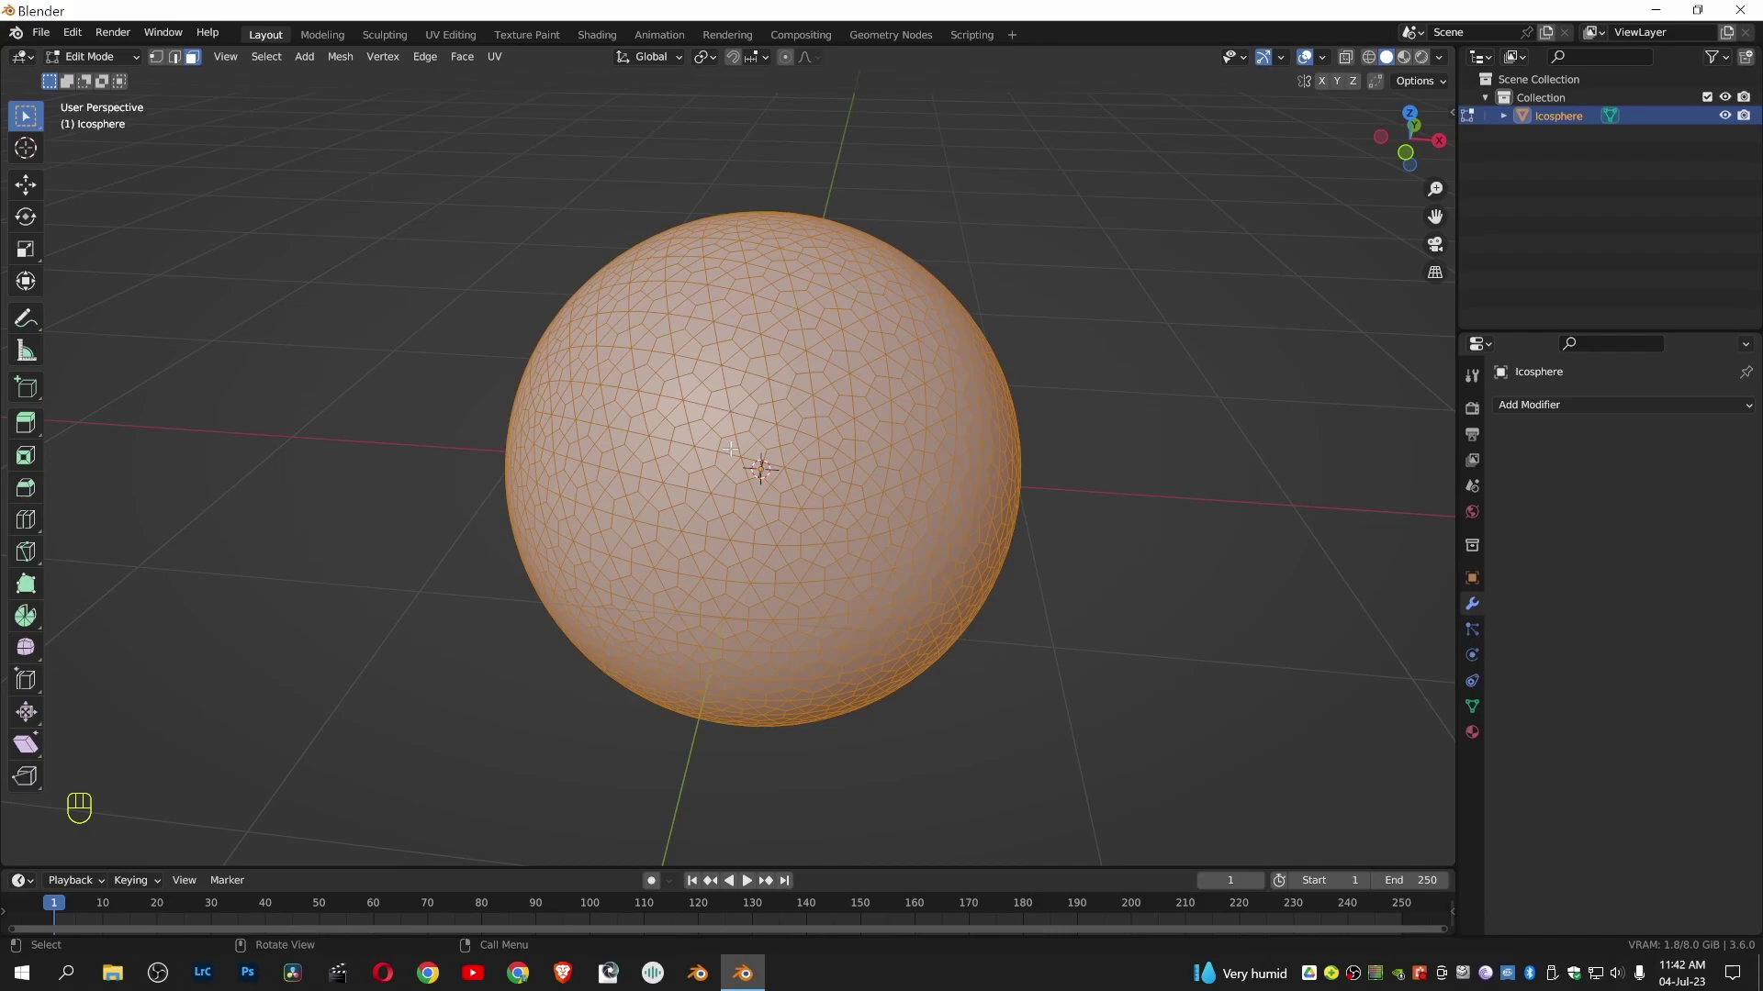
pyautogui.press('1')
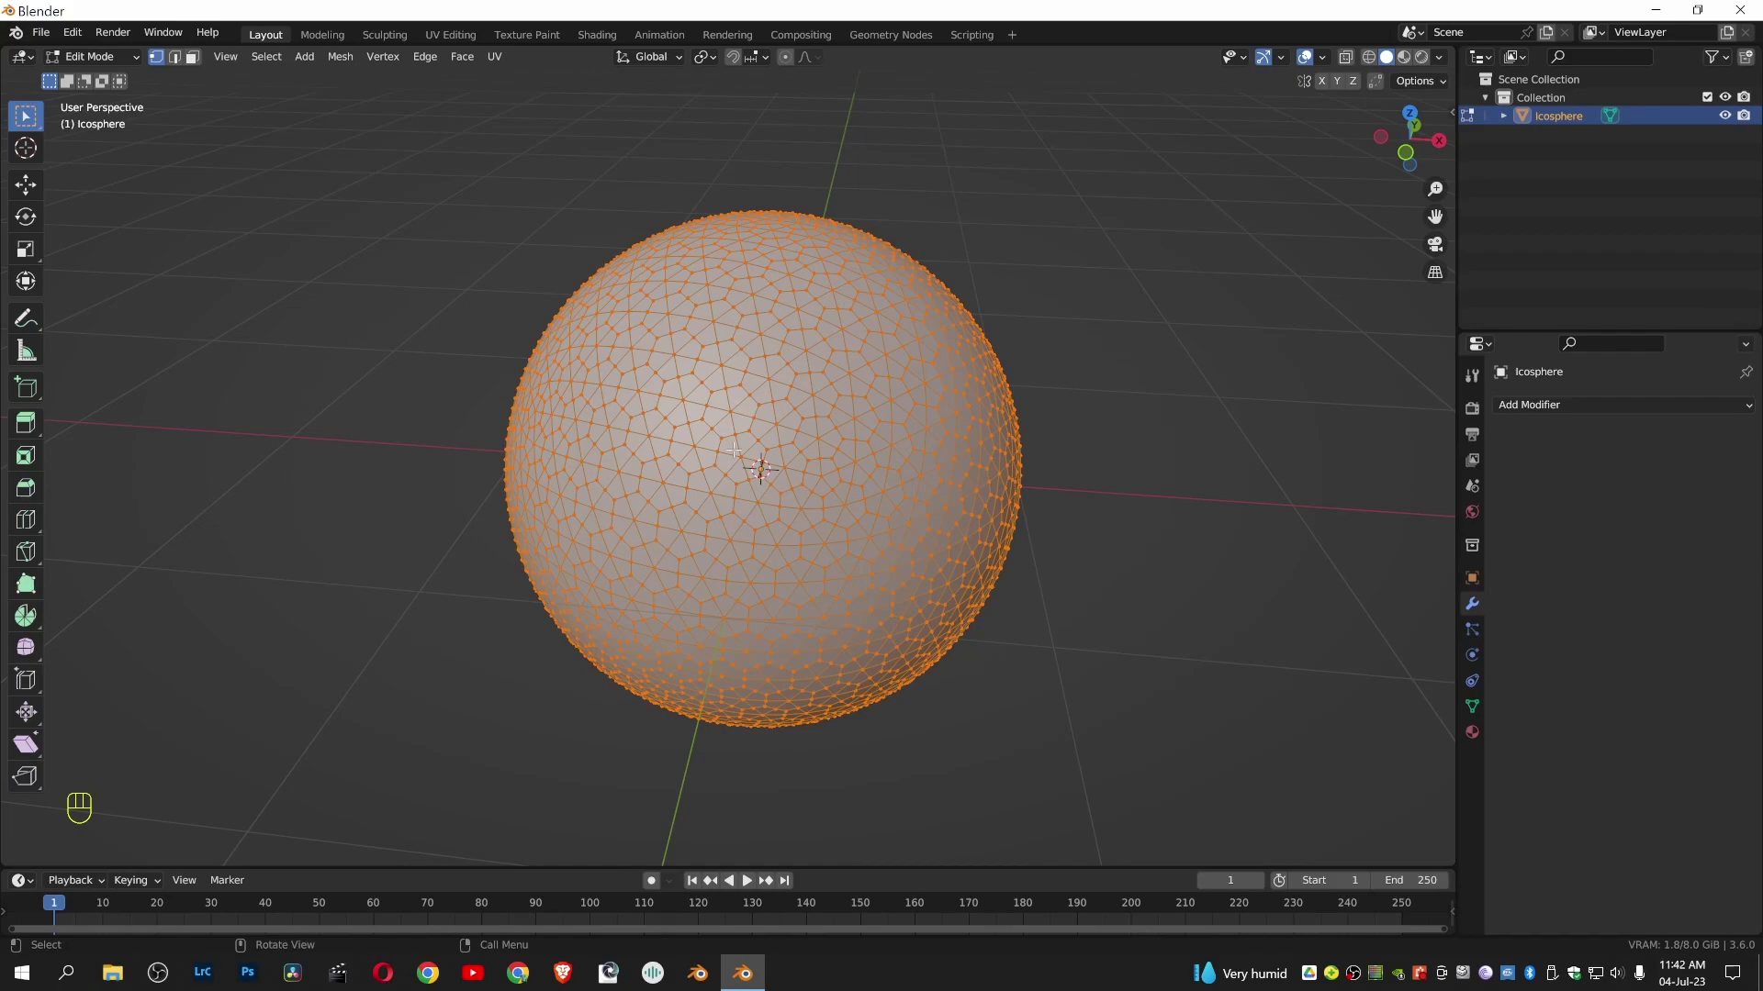
pyautogui.click(735, 452)
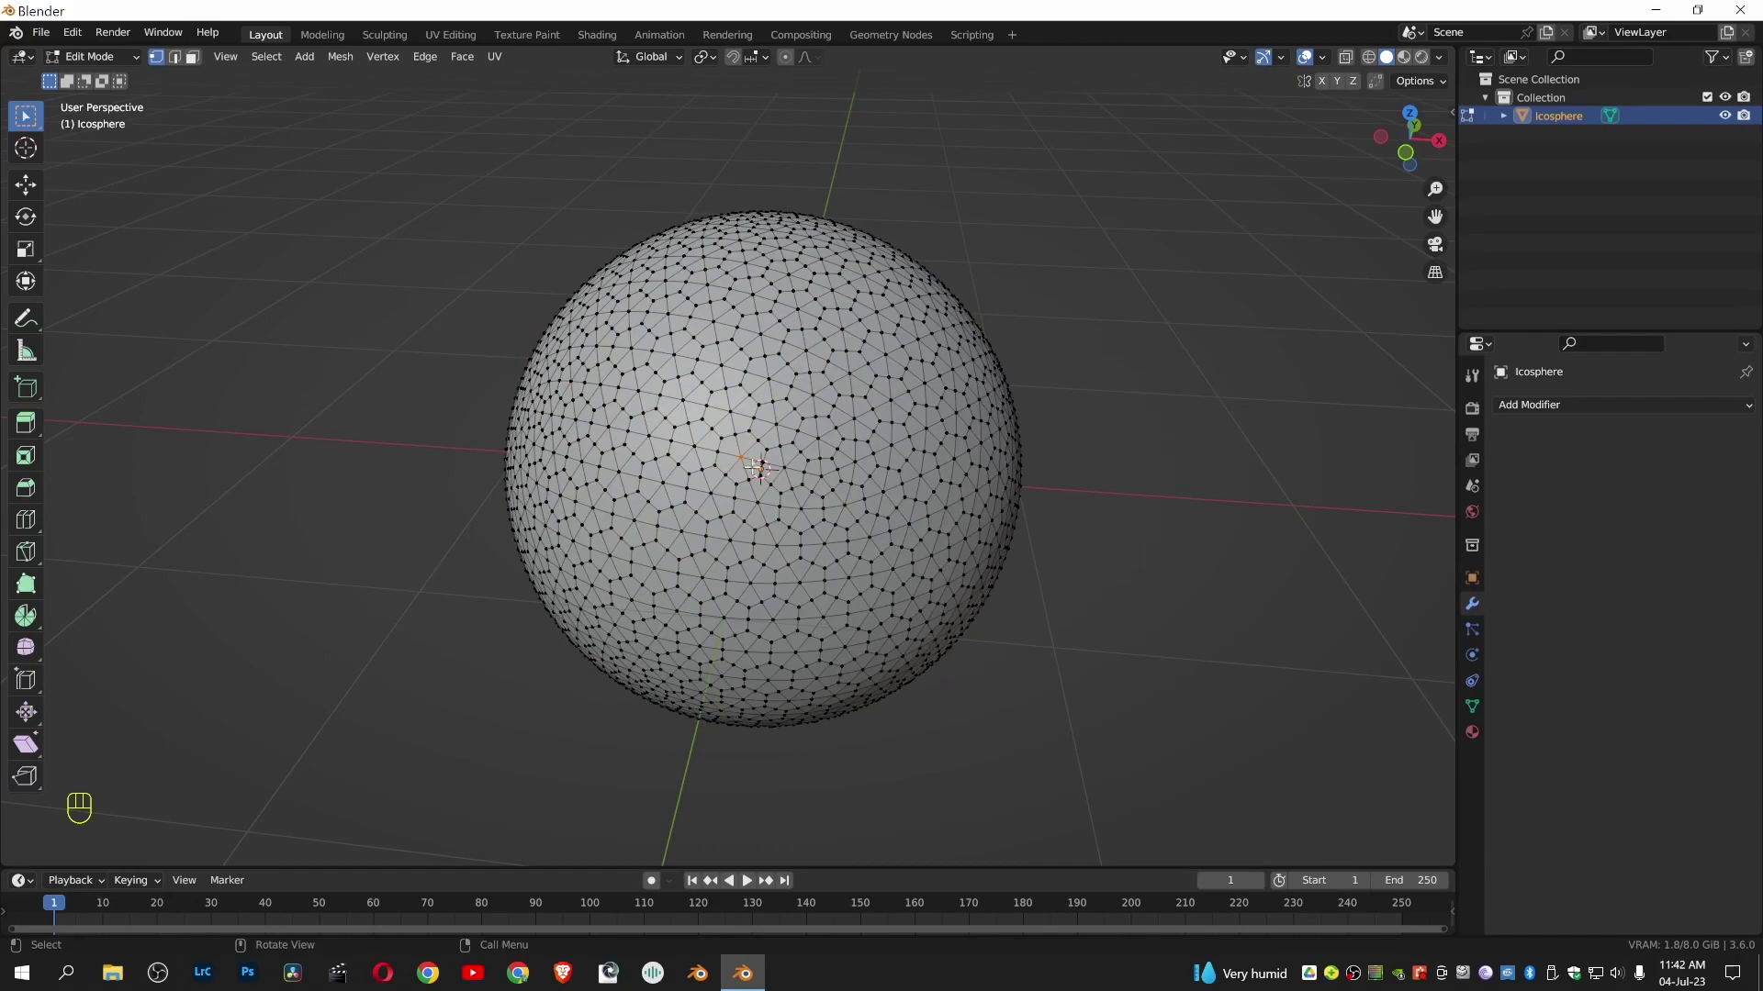
pyautogui.press('shift')
pyautogui.hotkey('shift', 'g')
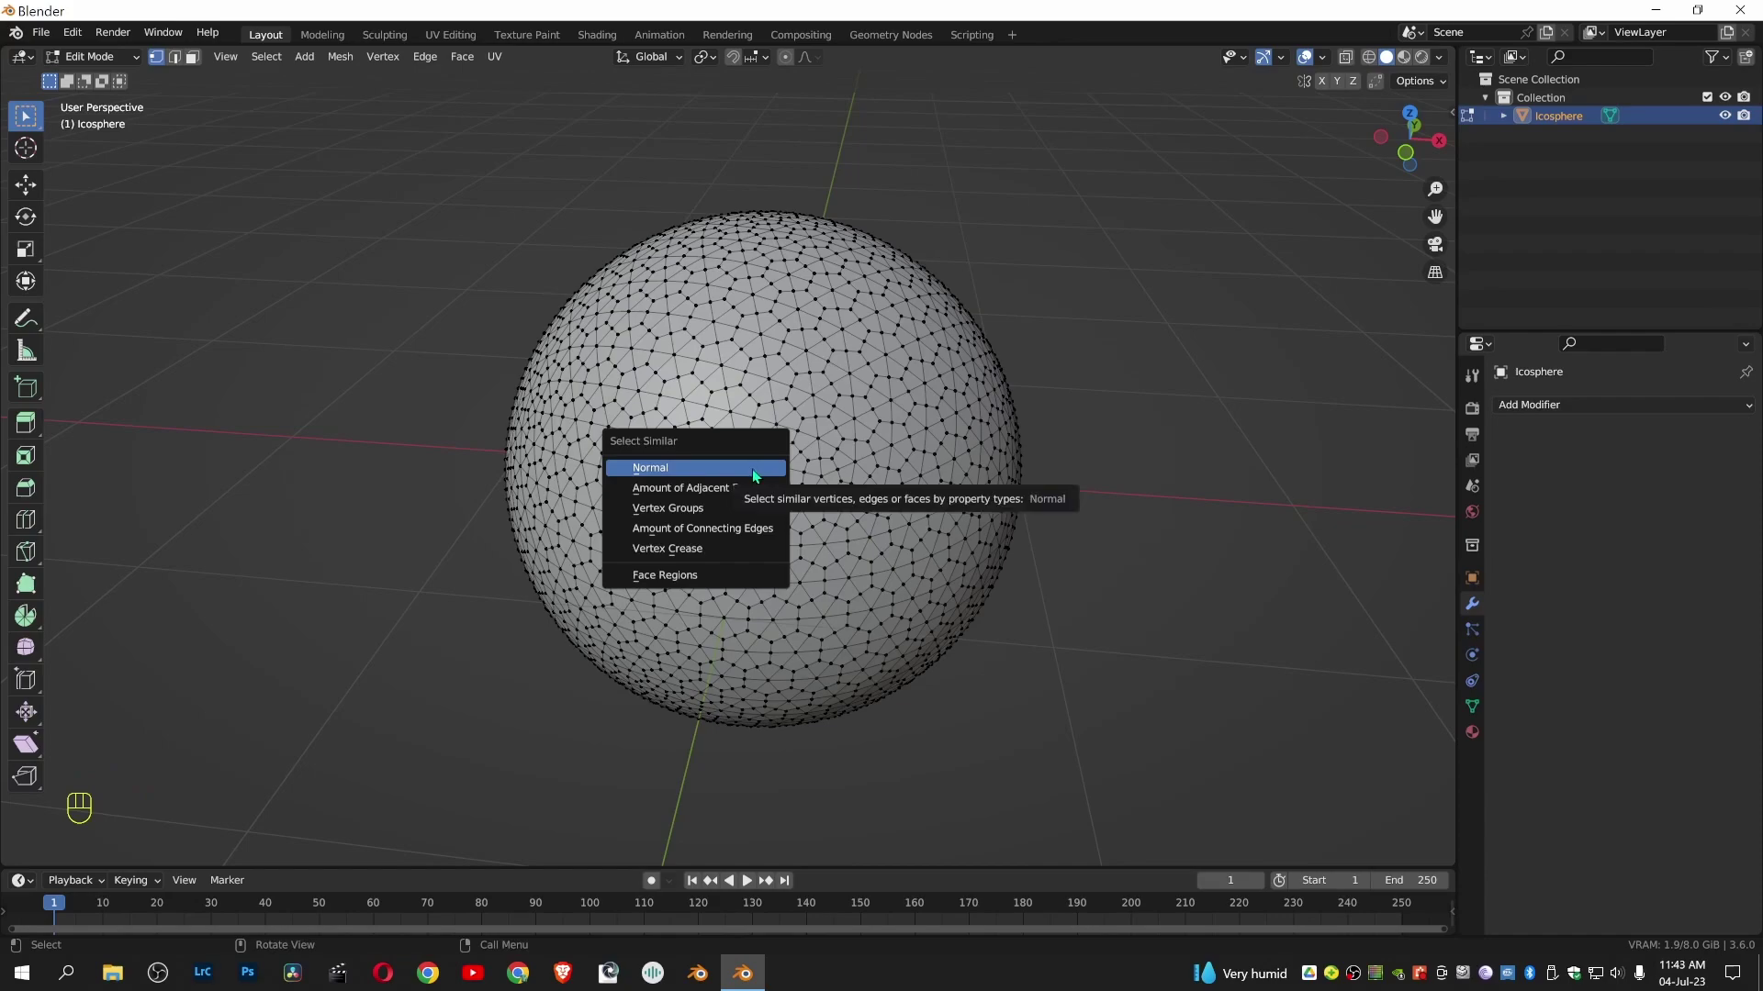
# Select vertices with the same Amount of Connecting Edges and dissolve them into hexagons.
pyautogui.click(746, 534)
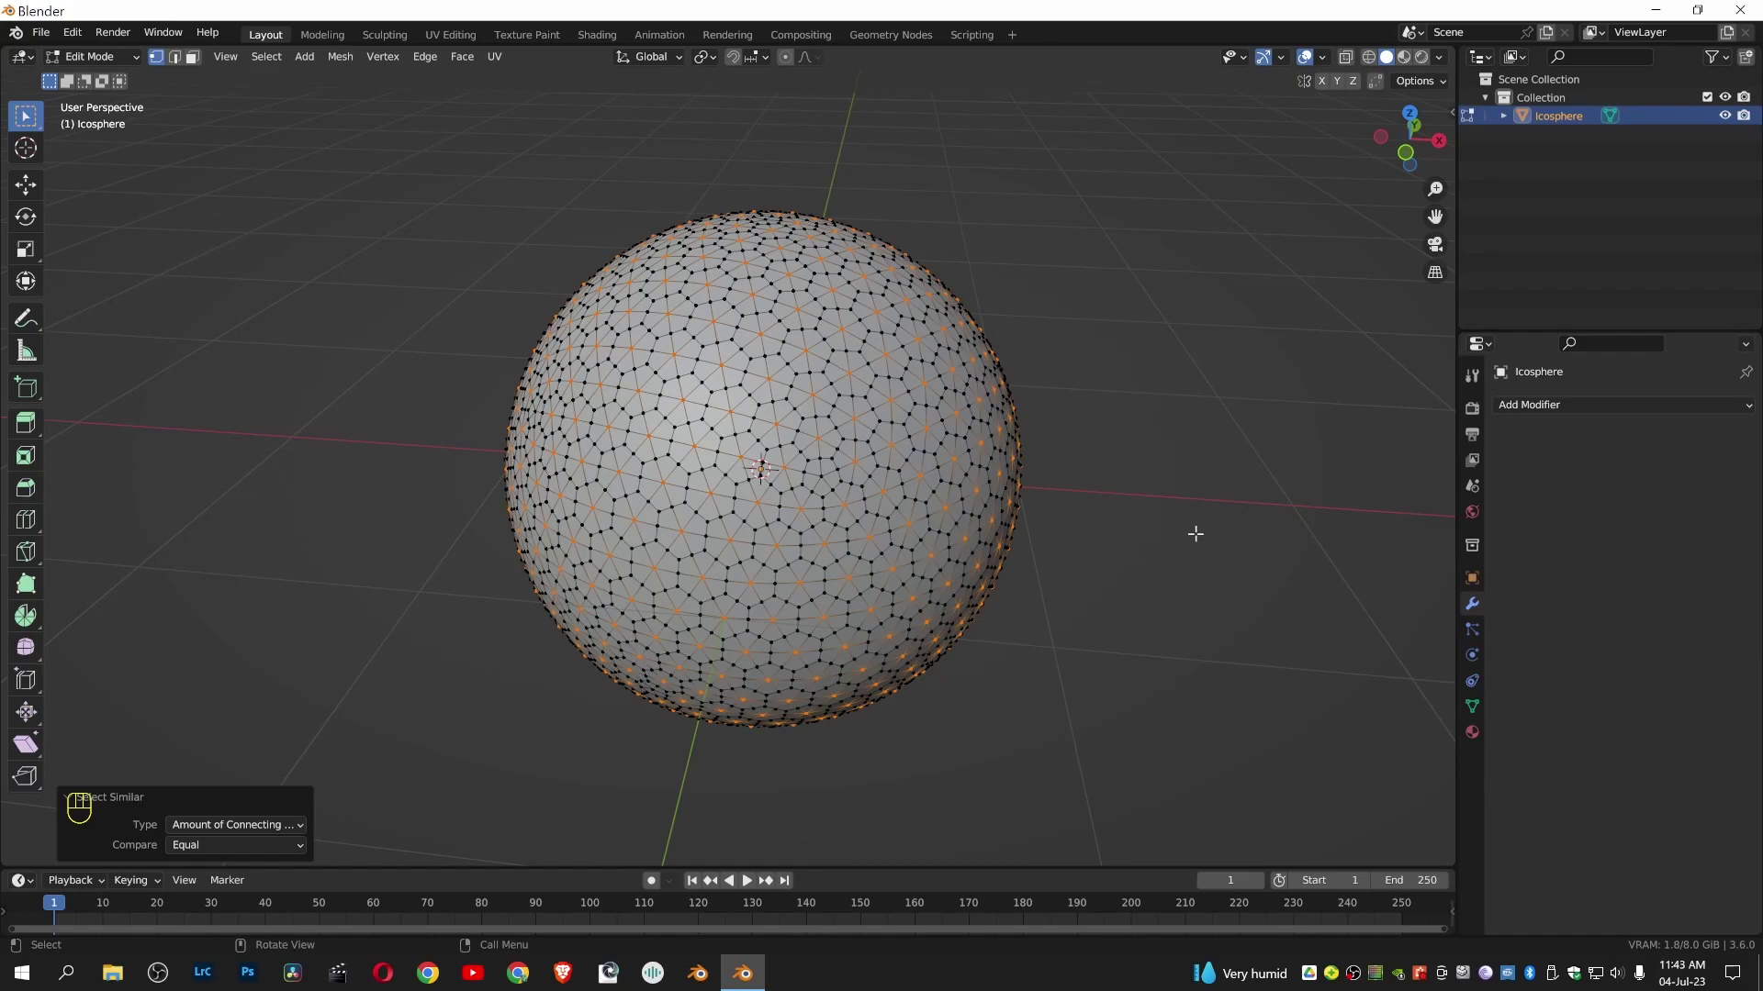
pyautogui.press('Delete')
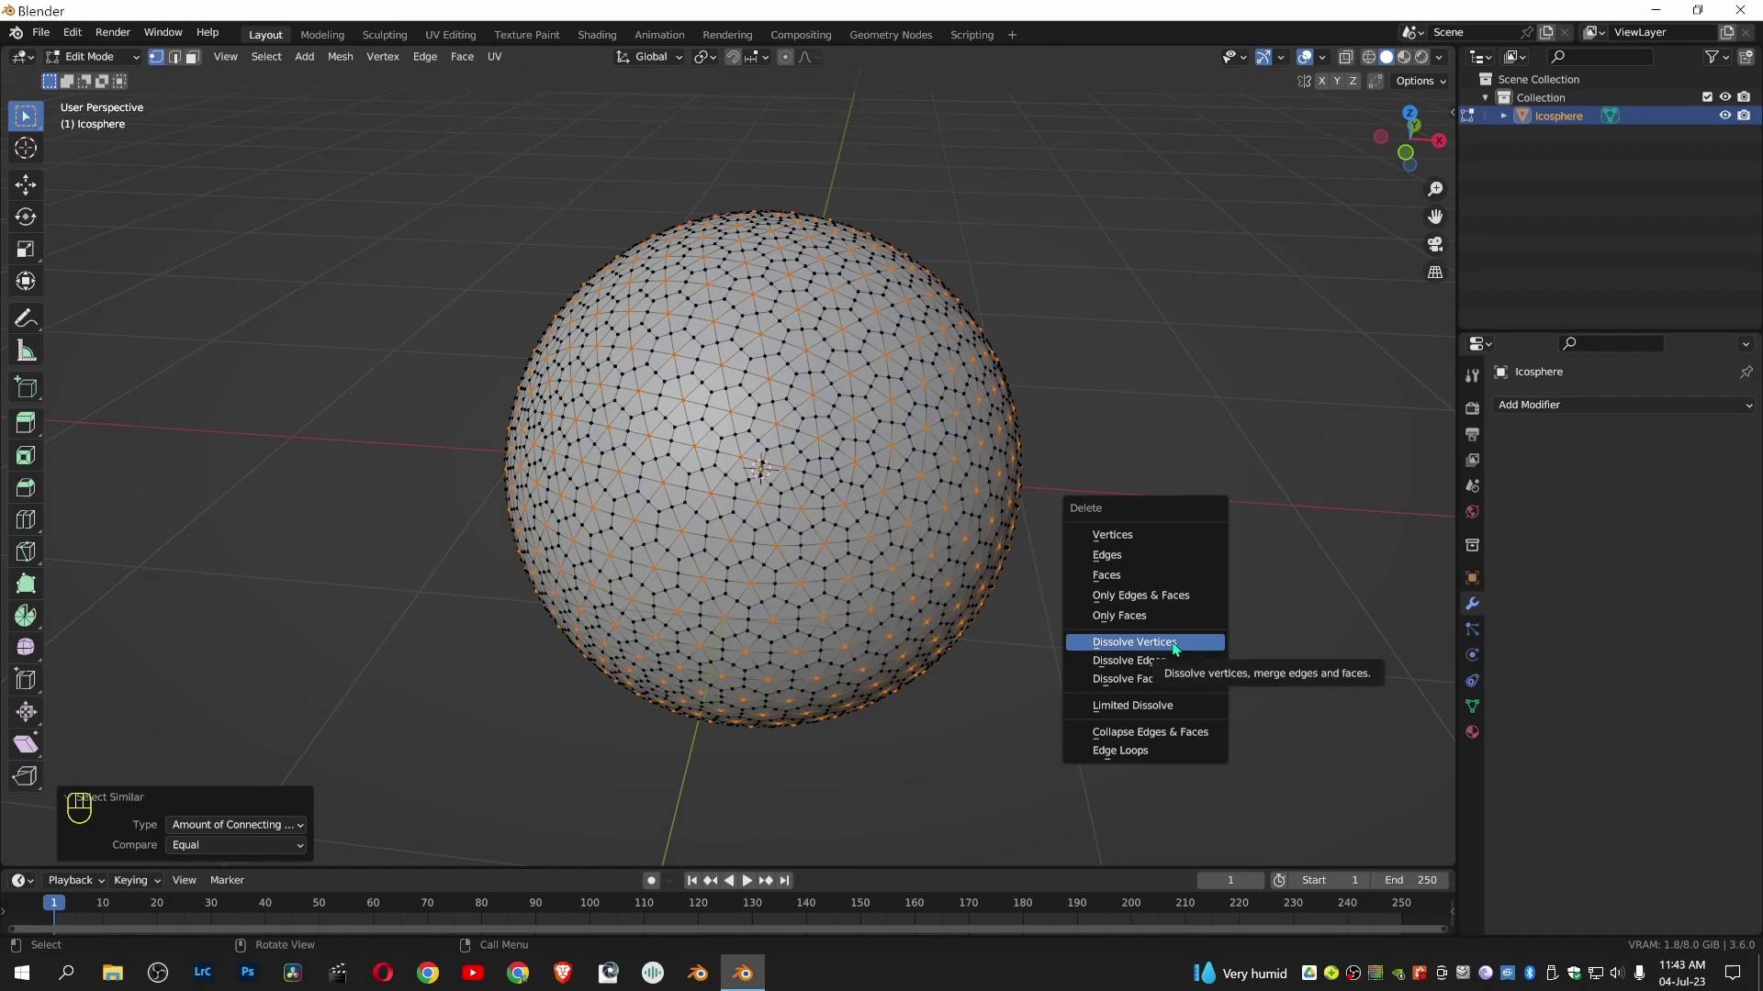
pyautogui.click(1174, 643)
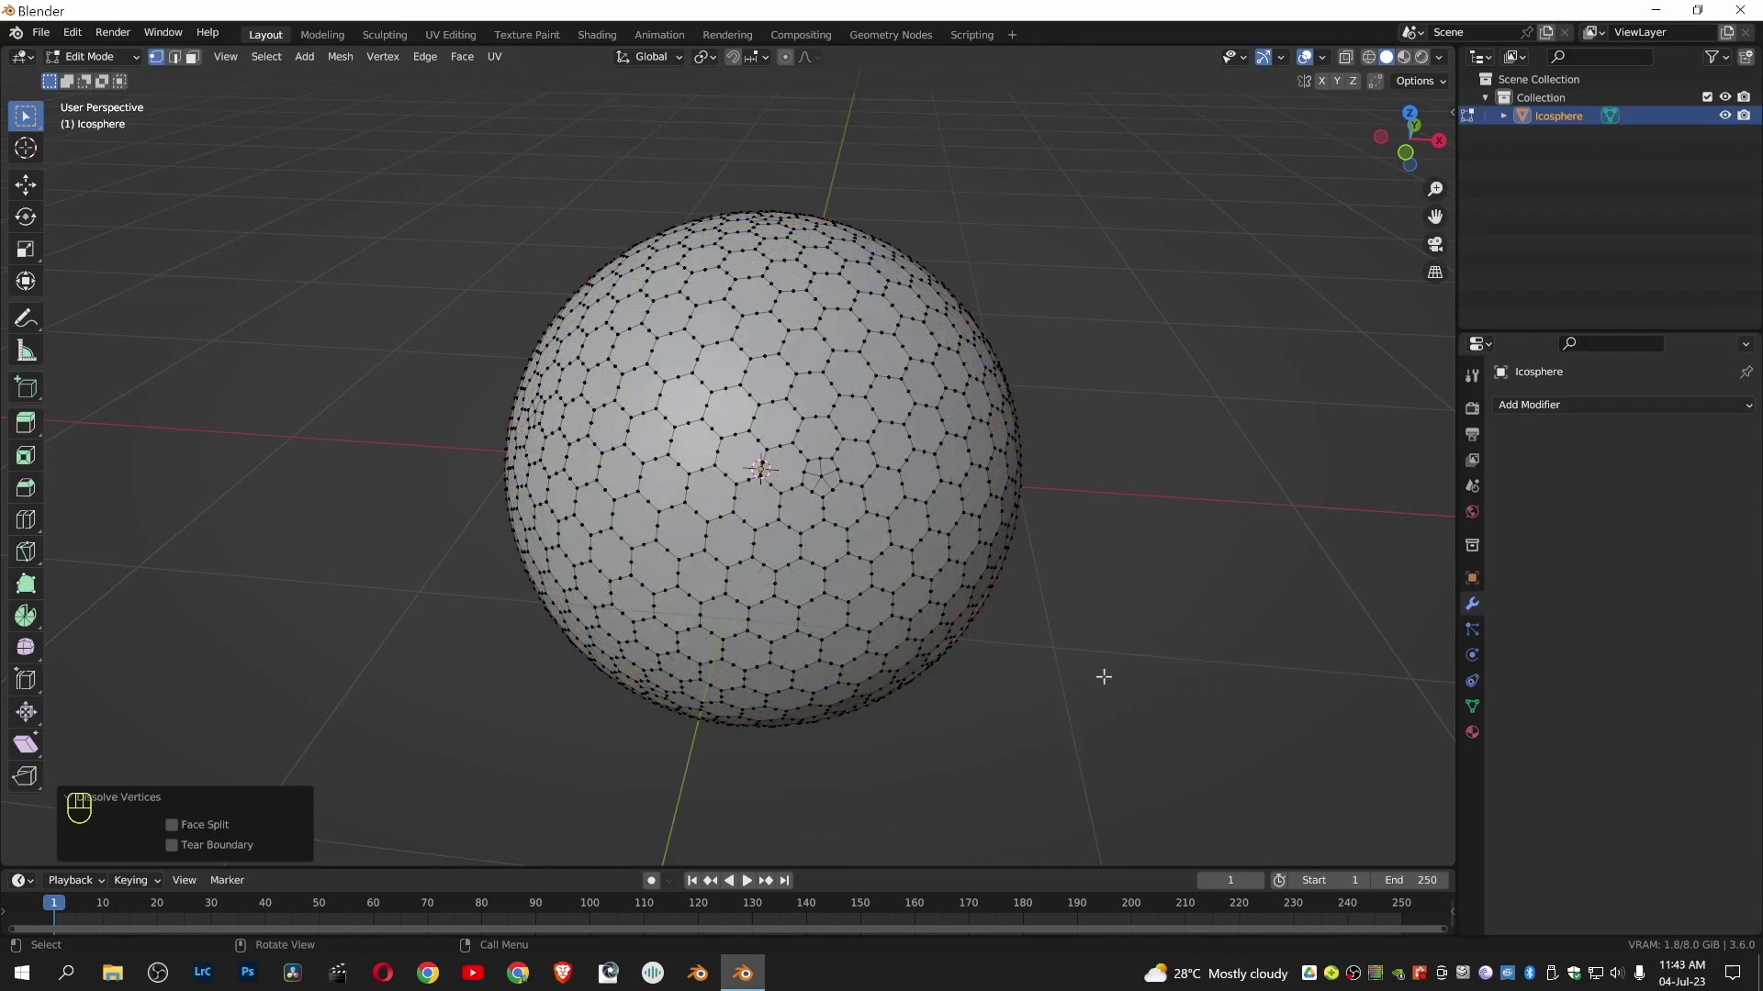
pyautogui.moveTo(1103, 676); pyautogui.dragTo(1155, 666, button='middle')
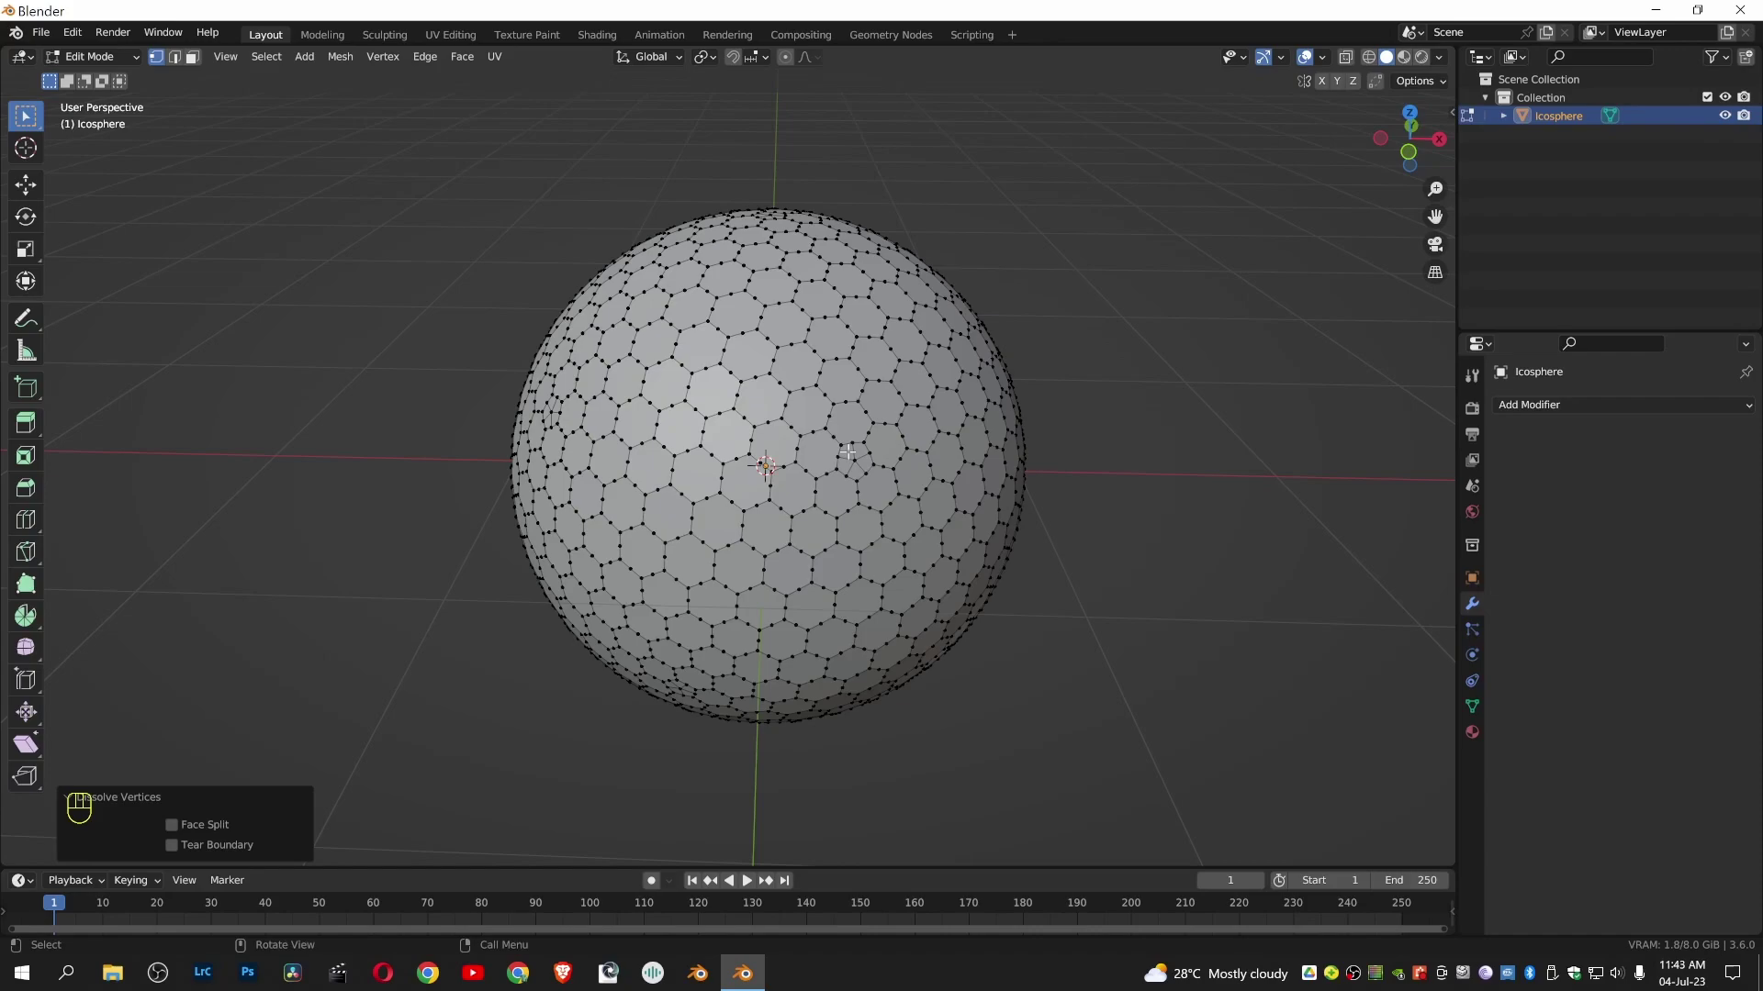
# Select a leftover centre vertex plus all others with the same connecting-edge count.
pyautogui.click(853, 459)
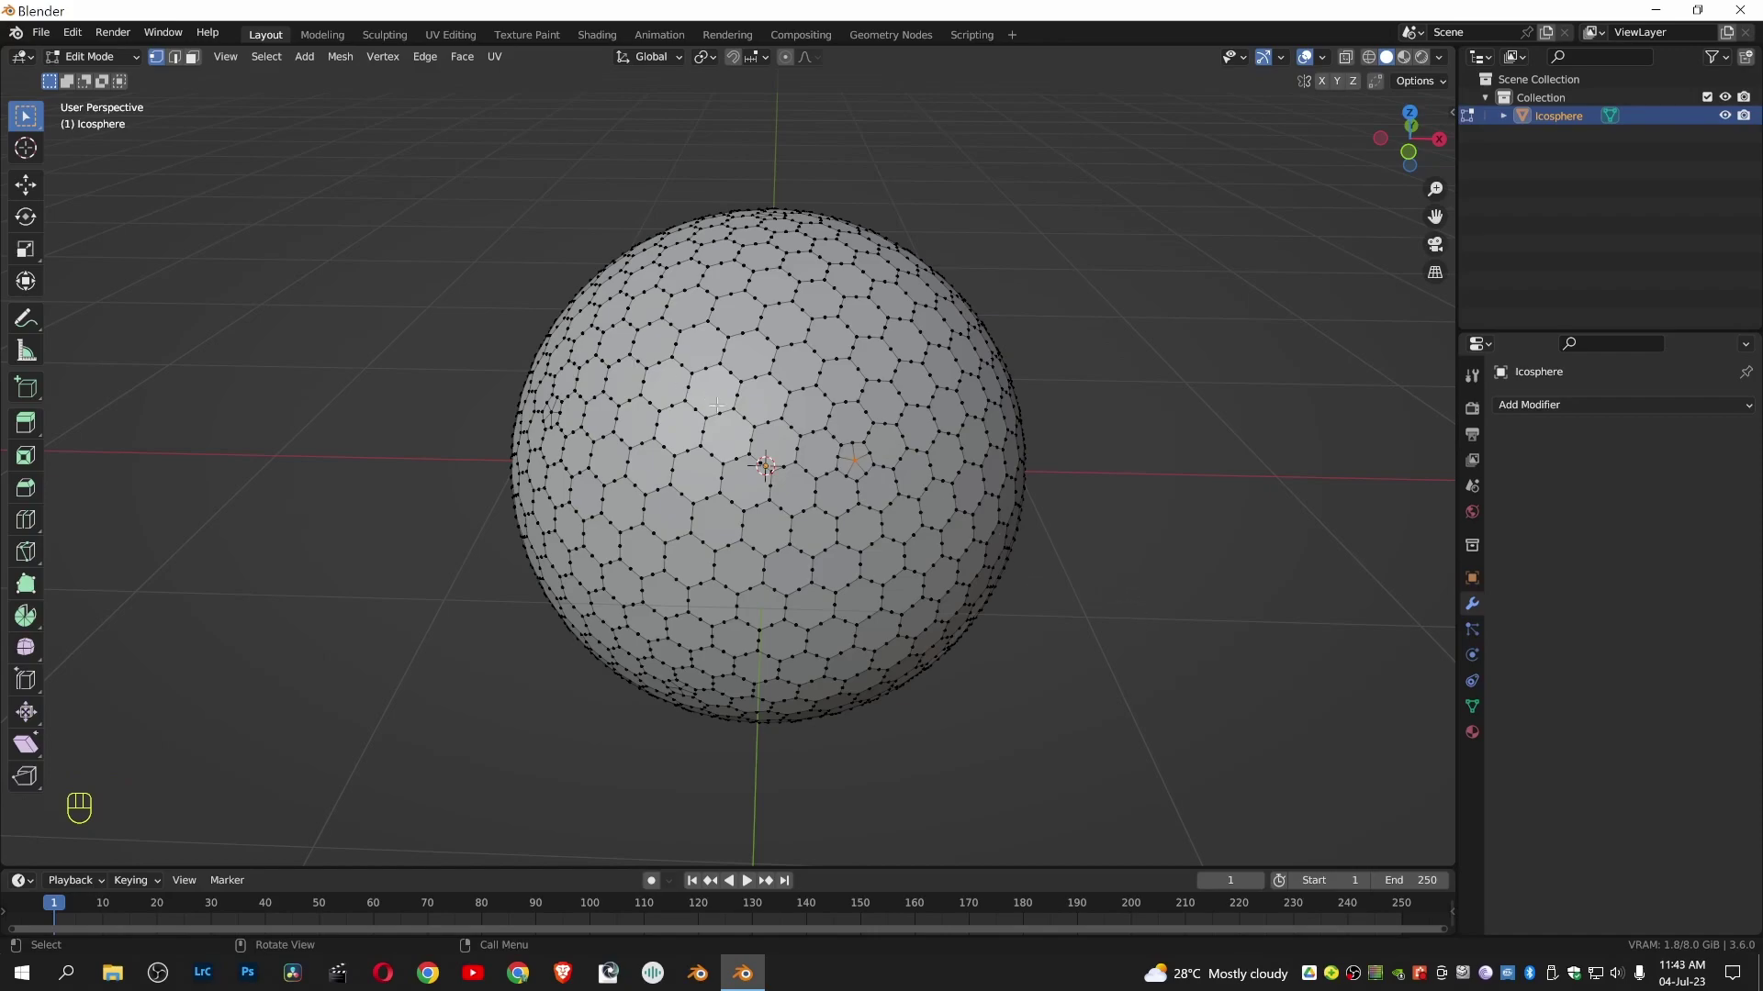
pyautogui.hotkey('shift', 'g')
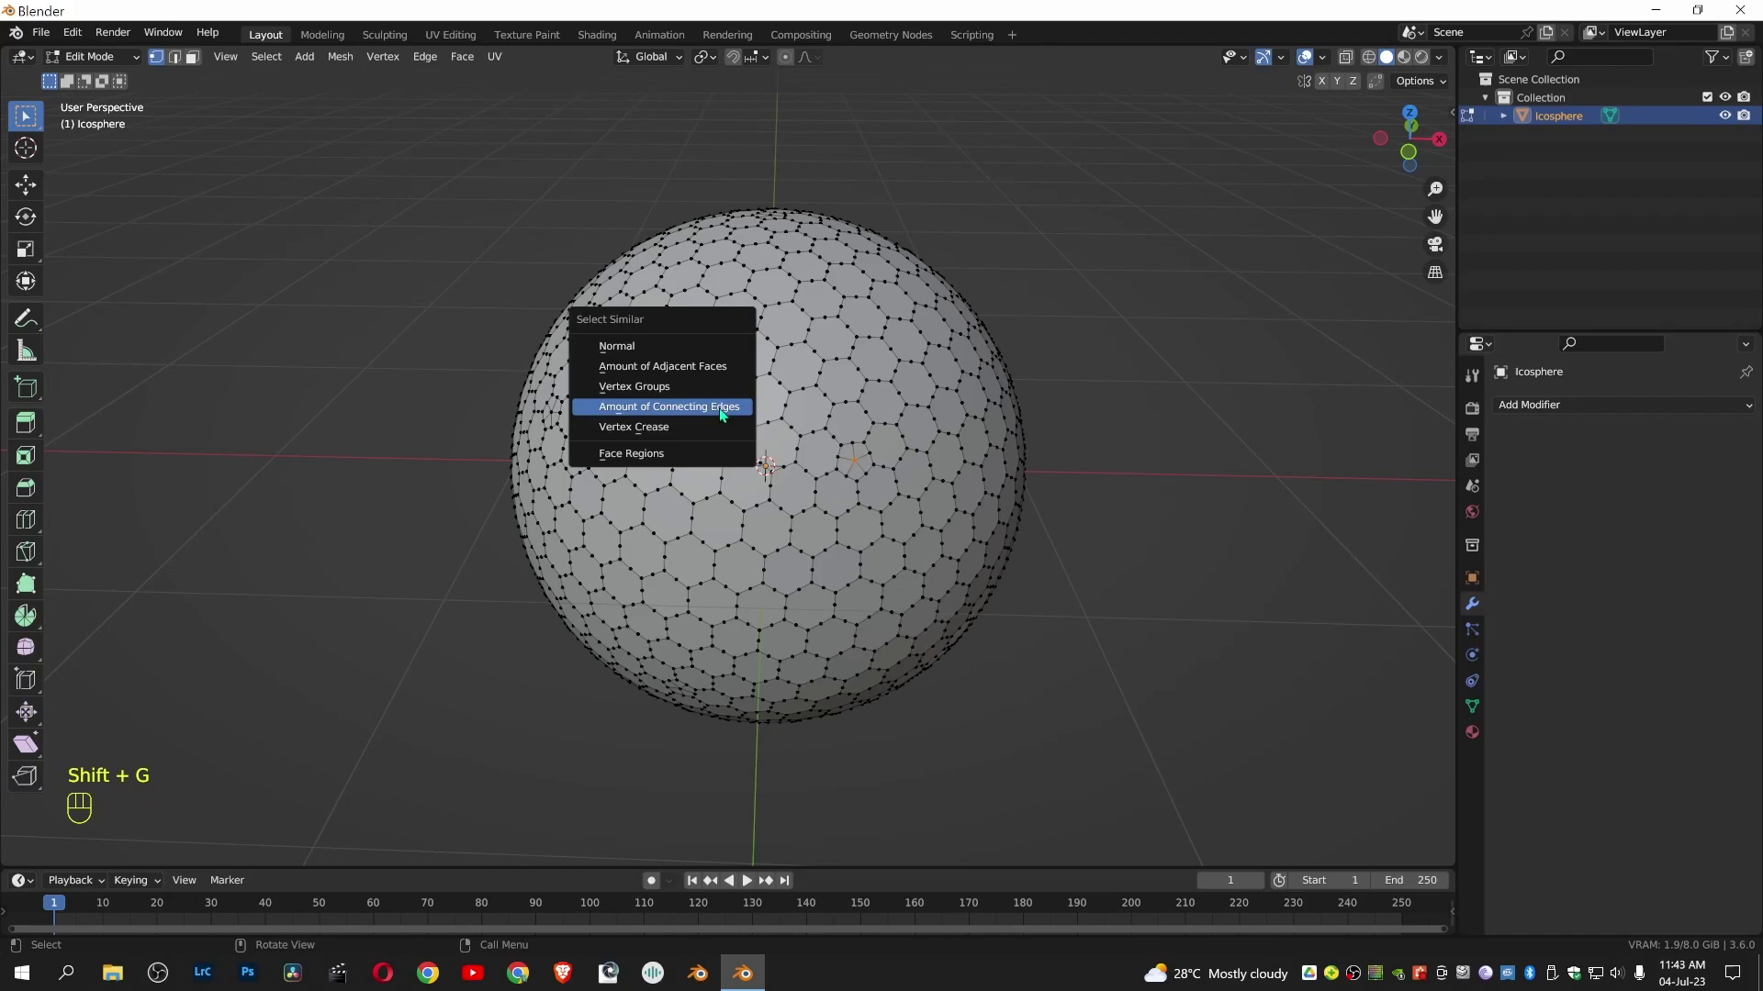
pyautogui.click(721, 410)
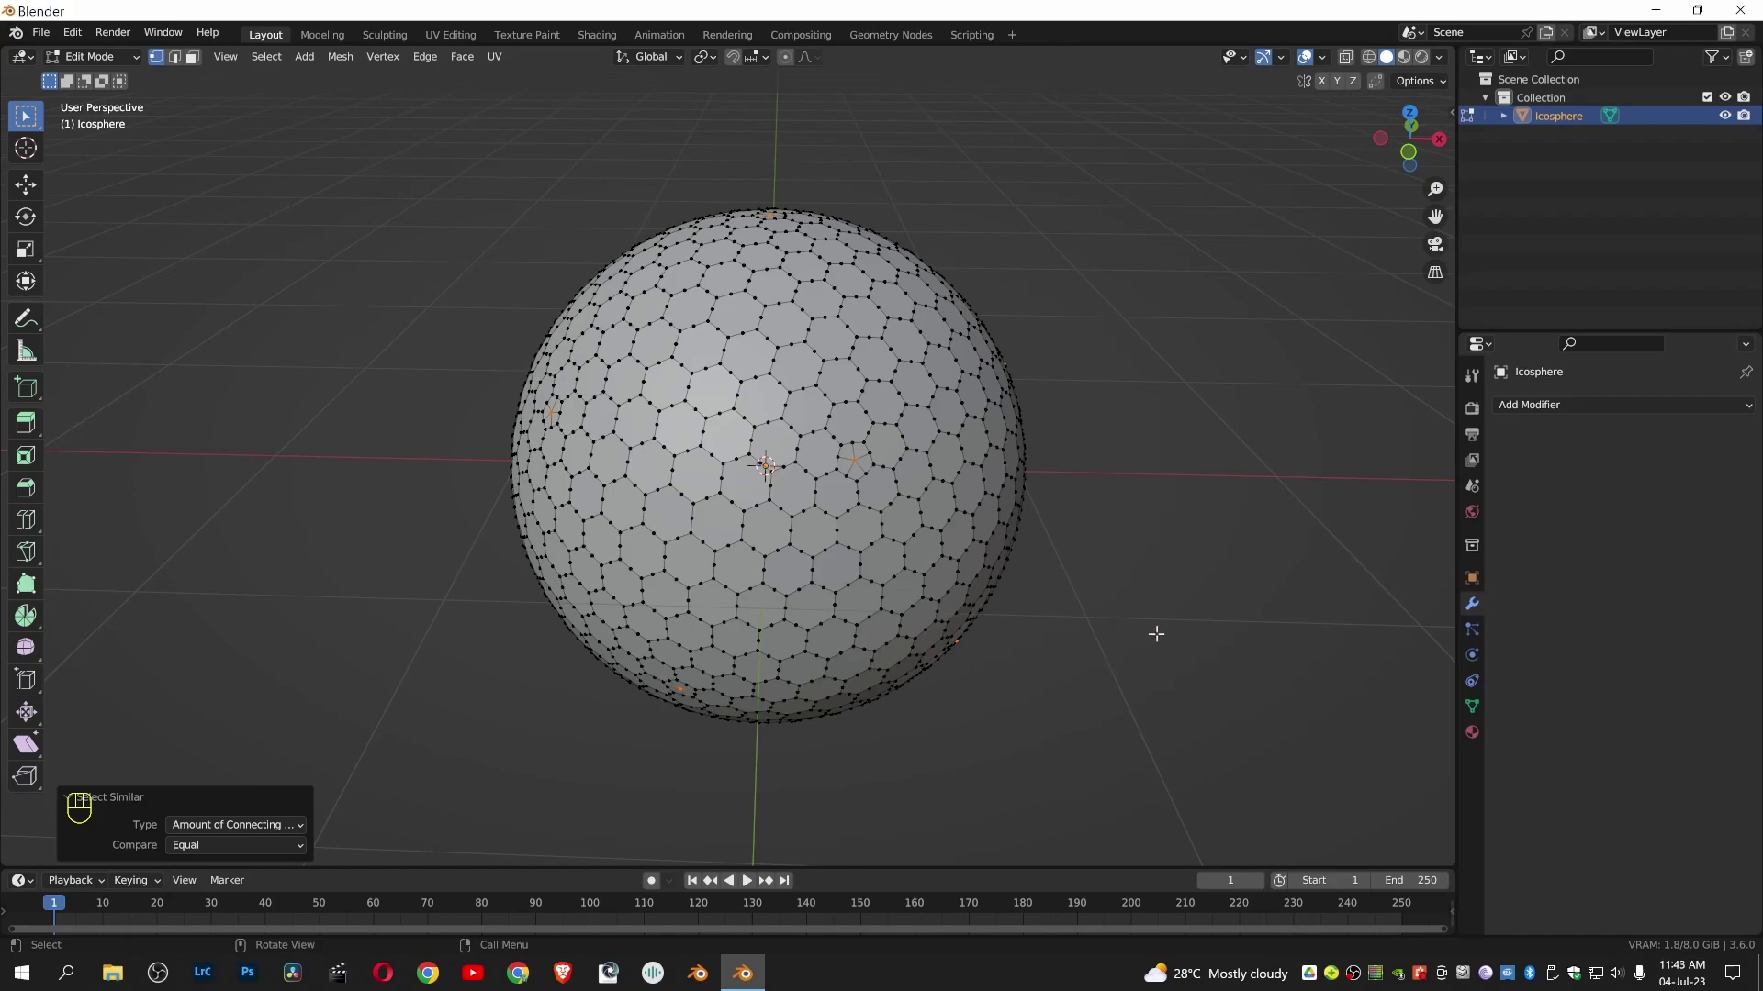
pyautogui.moveTo(1155, 633); pyautogui.dragTo(606, 669, button='middle')
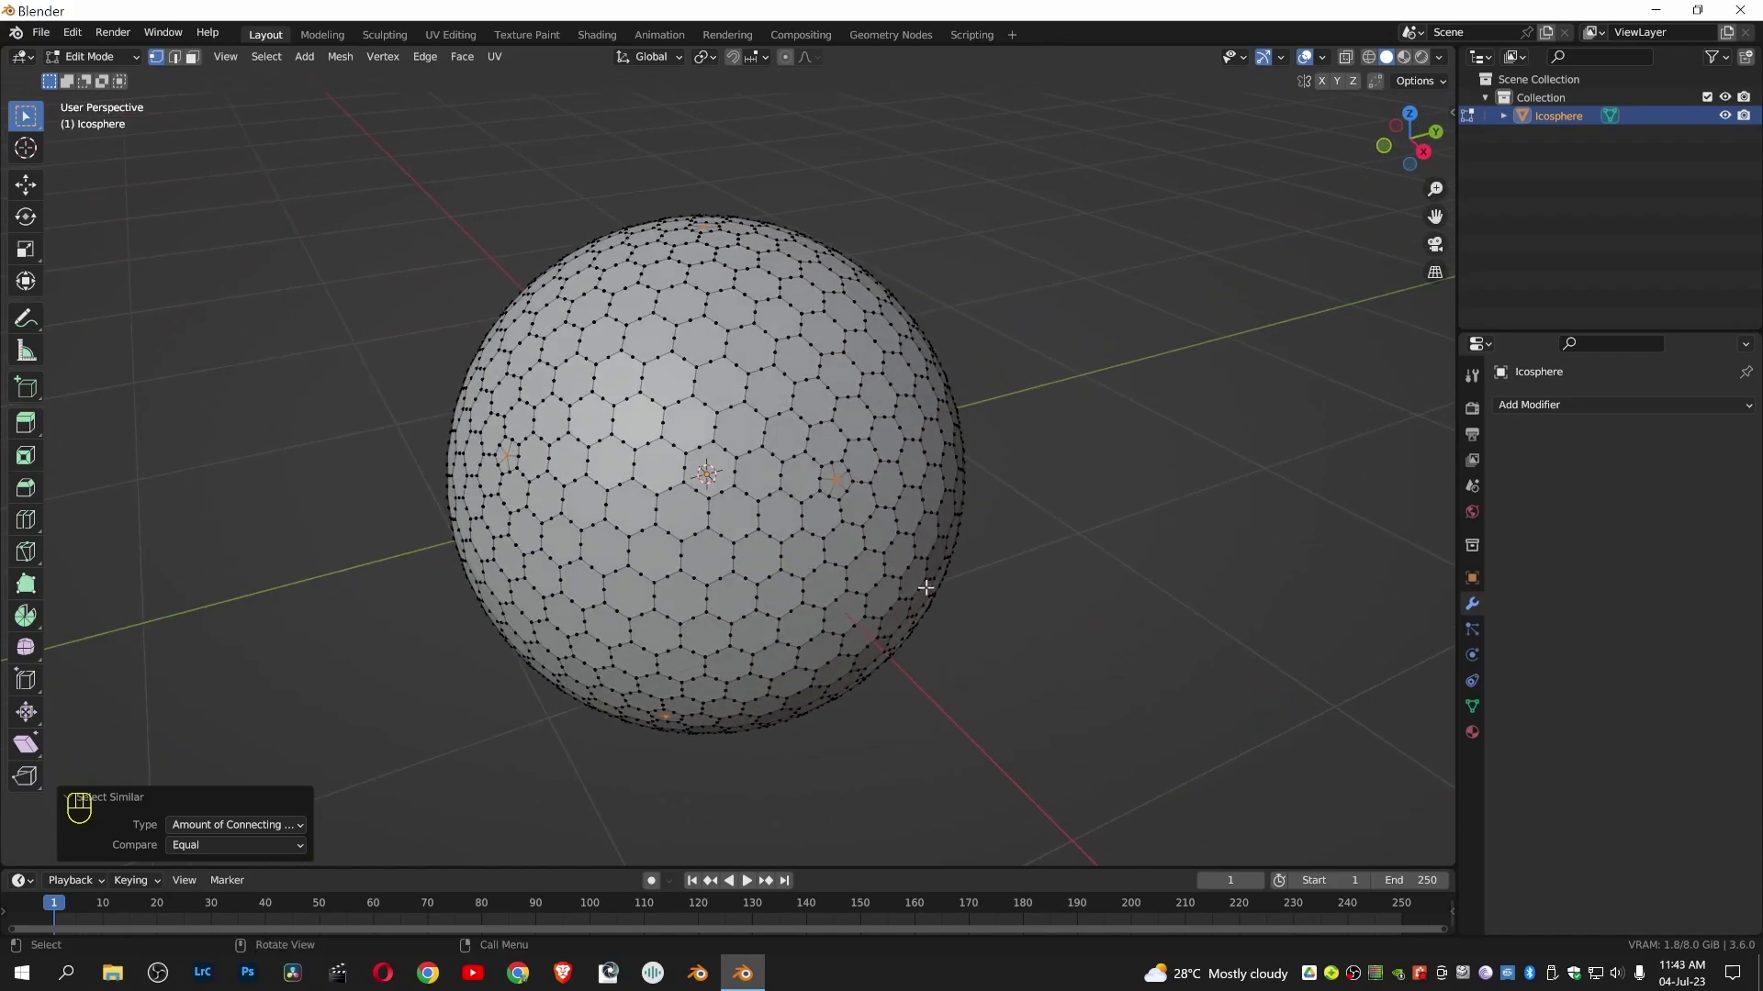
# Dissolve those selected vertices for a cleaner hexagon-tiled sphere.
pyautogui.press('x')
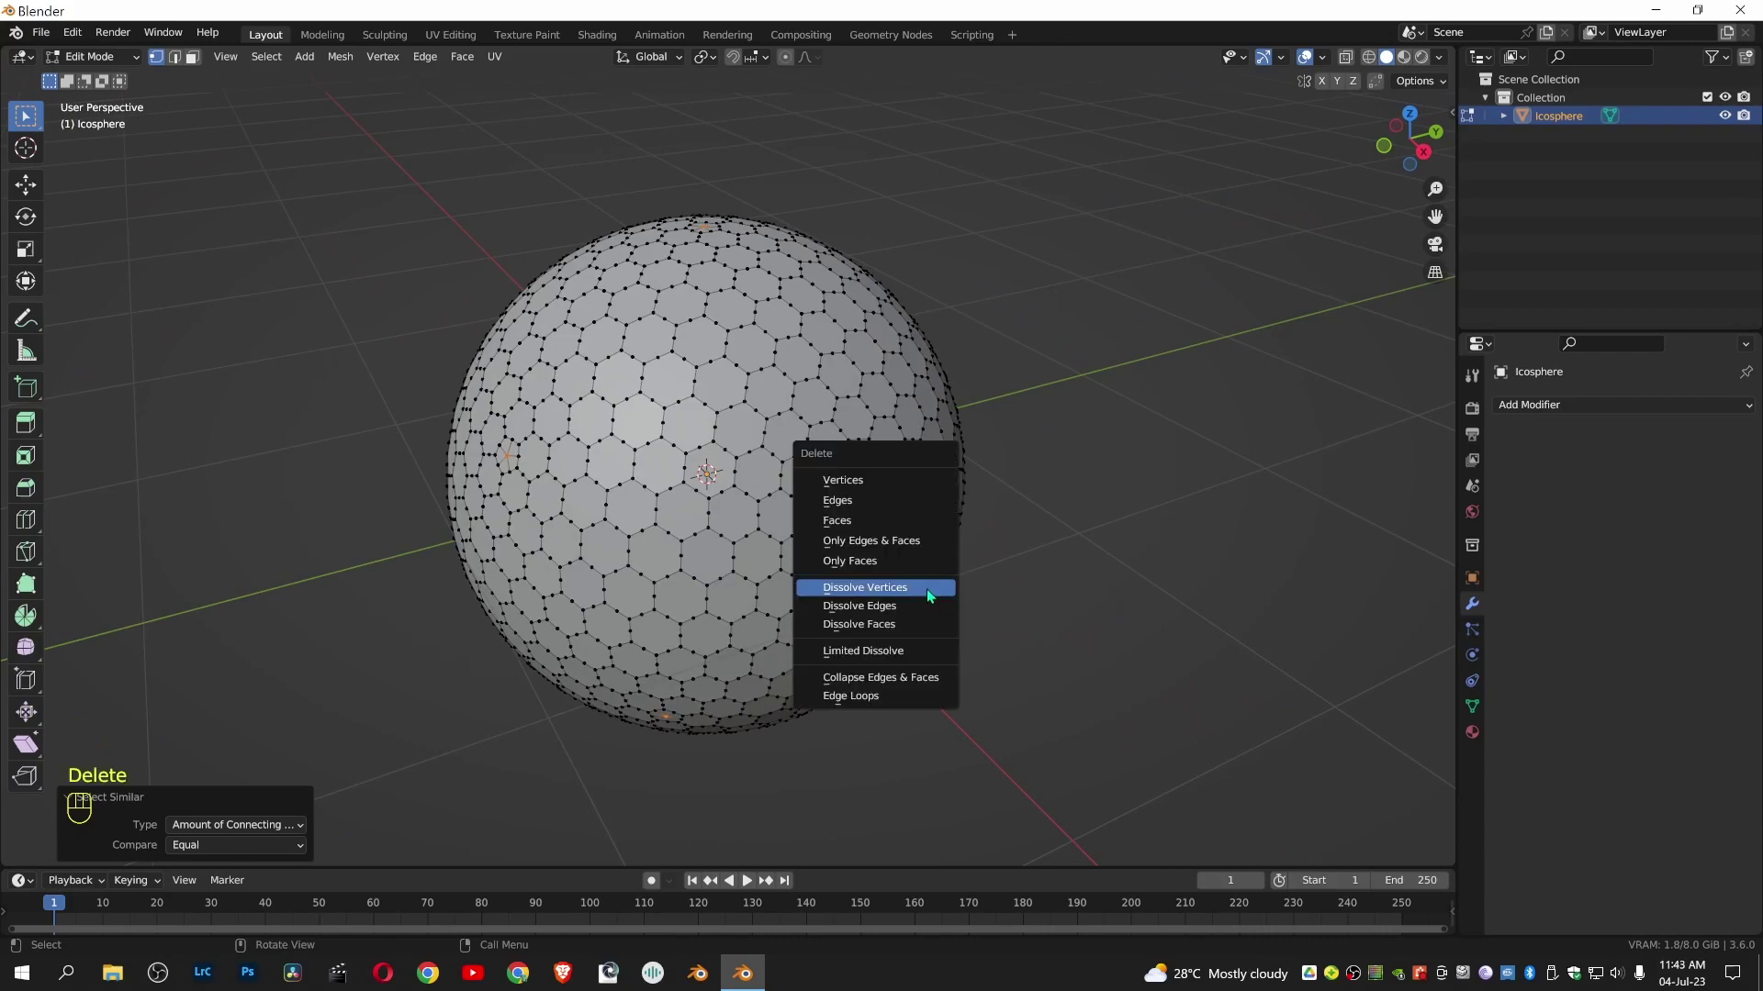
pyautogui.click(929, 591)
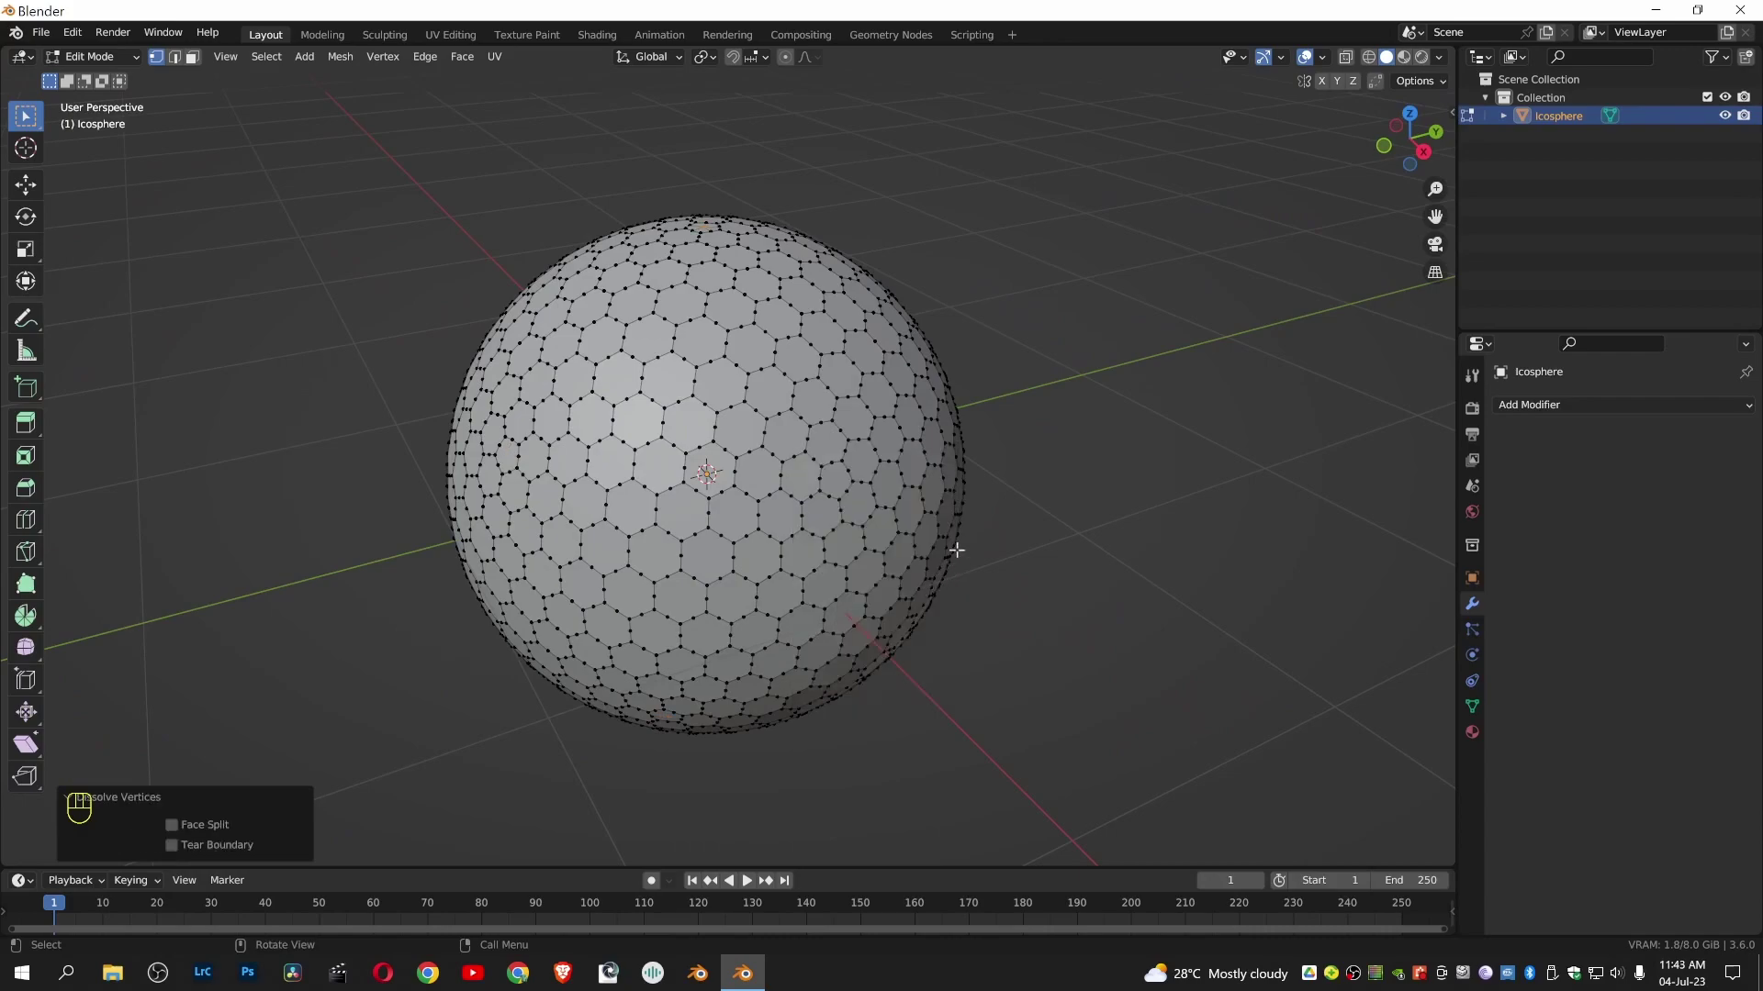
pyautogui.moveTo(956, 547); pyautogui.dragTo(987, 720, button='middle')
pyautogui.moveTo(953, 634); pyautogui.dragTo(1381, 480, button='middle')
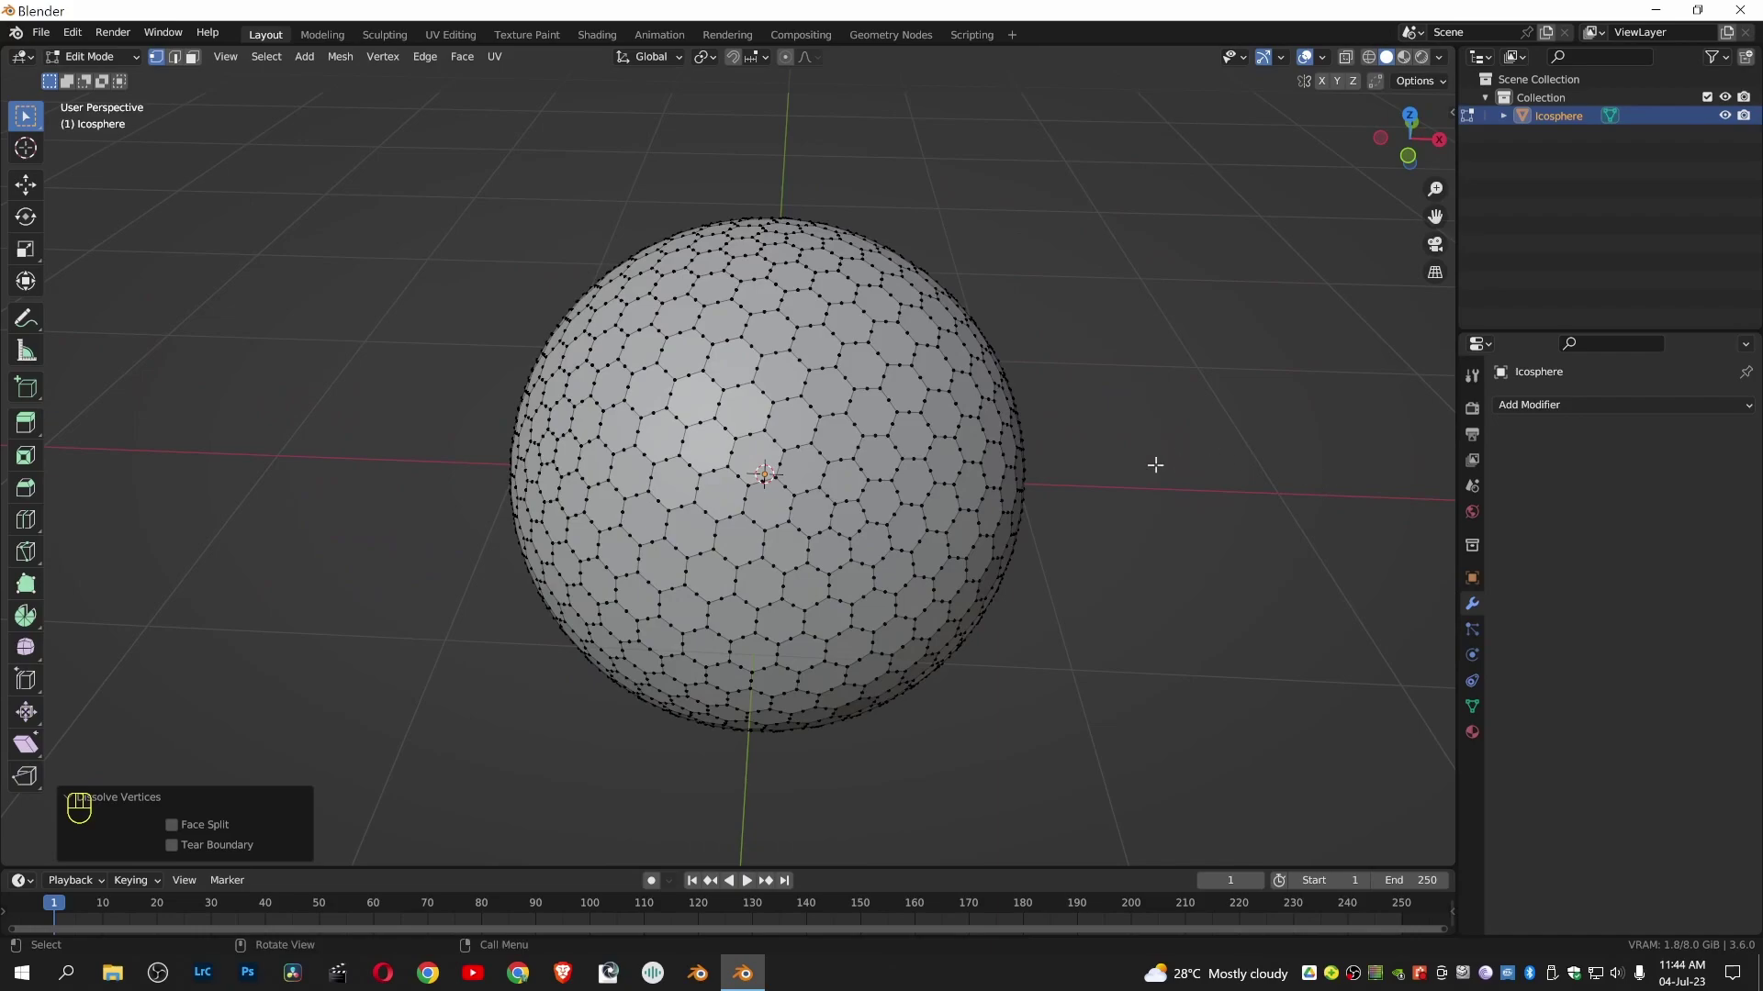
# Select all faces in face mode and inset them individually by 0.01541 m.
pyautogui.moveTo(1090, 551); pyautogui.dragTo(1056, 418, button='middle')
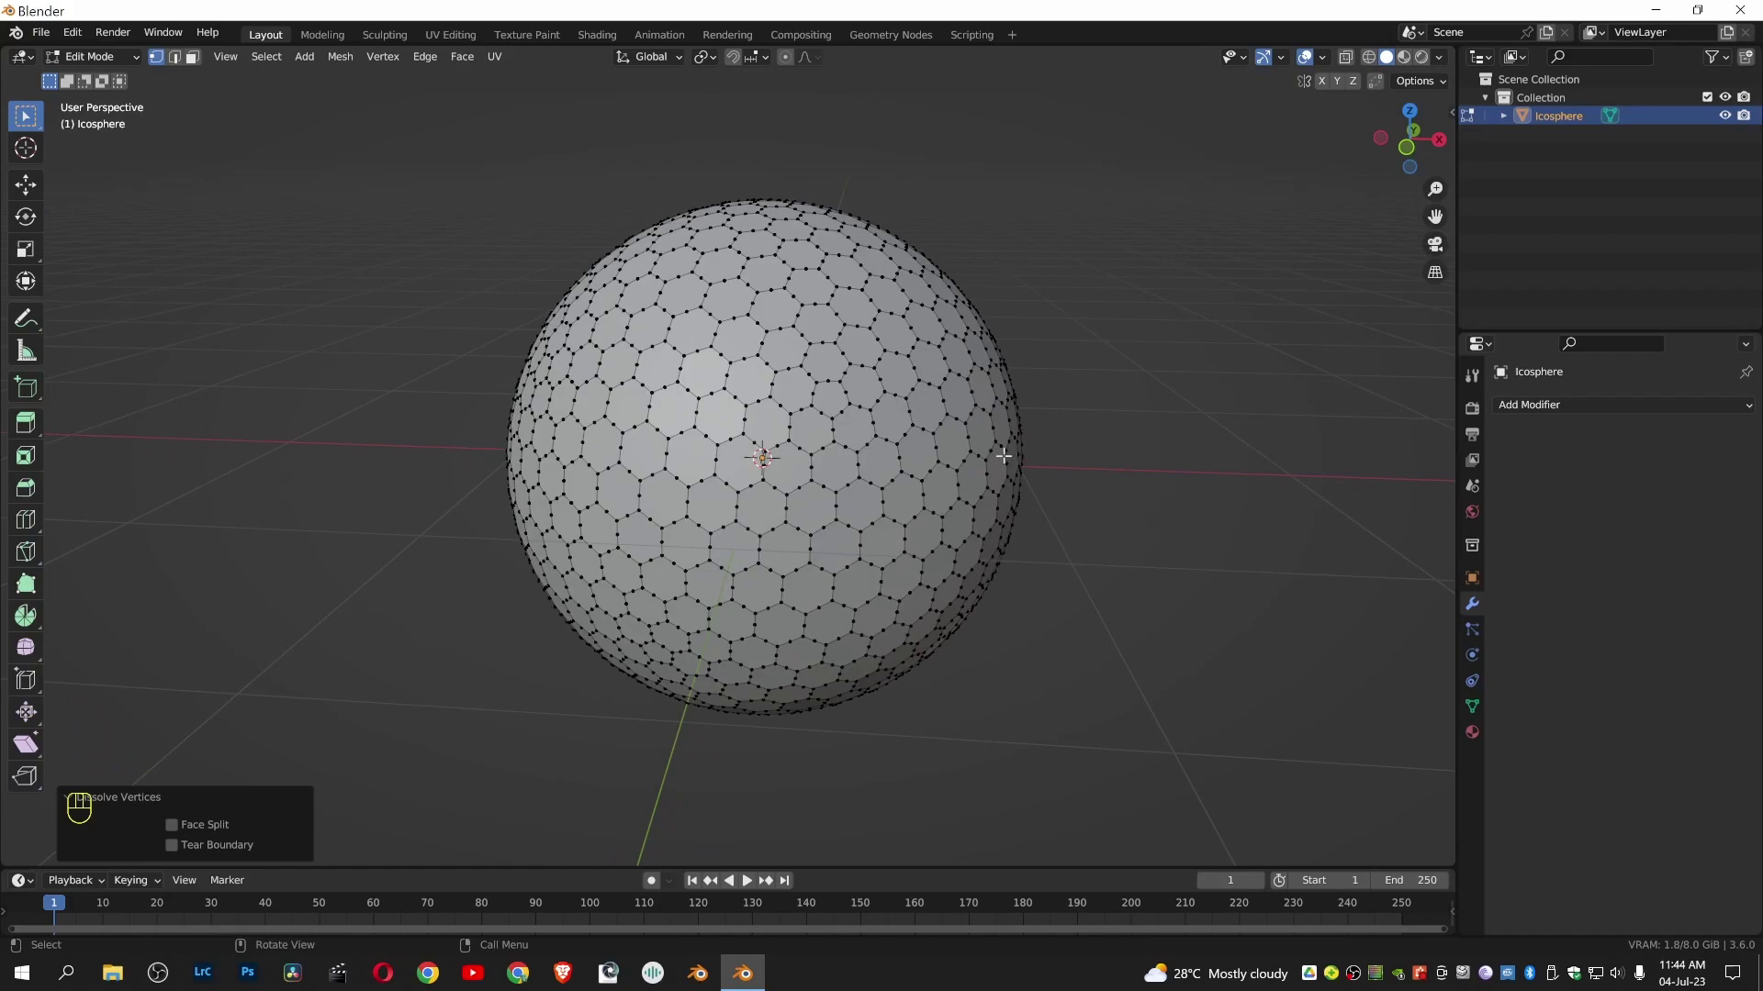
pyautogui.press('3')
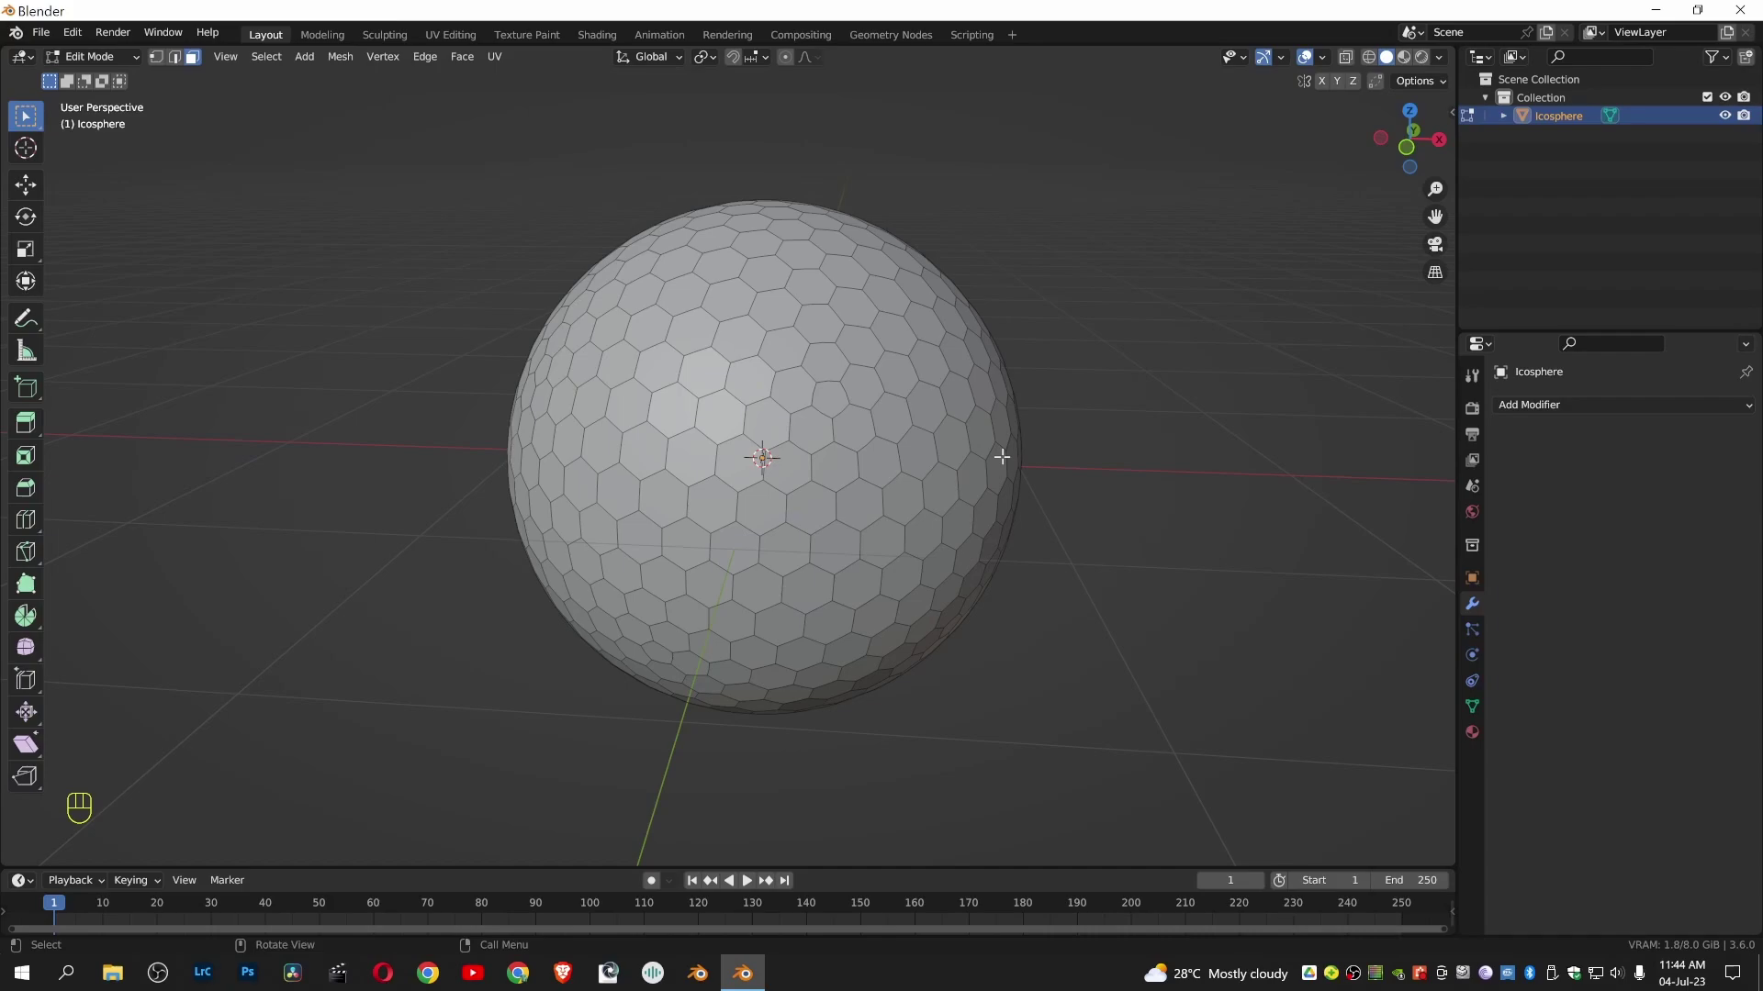
pyautogui.press('a')
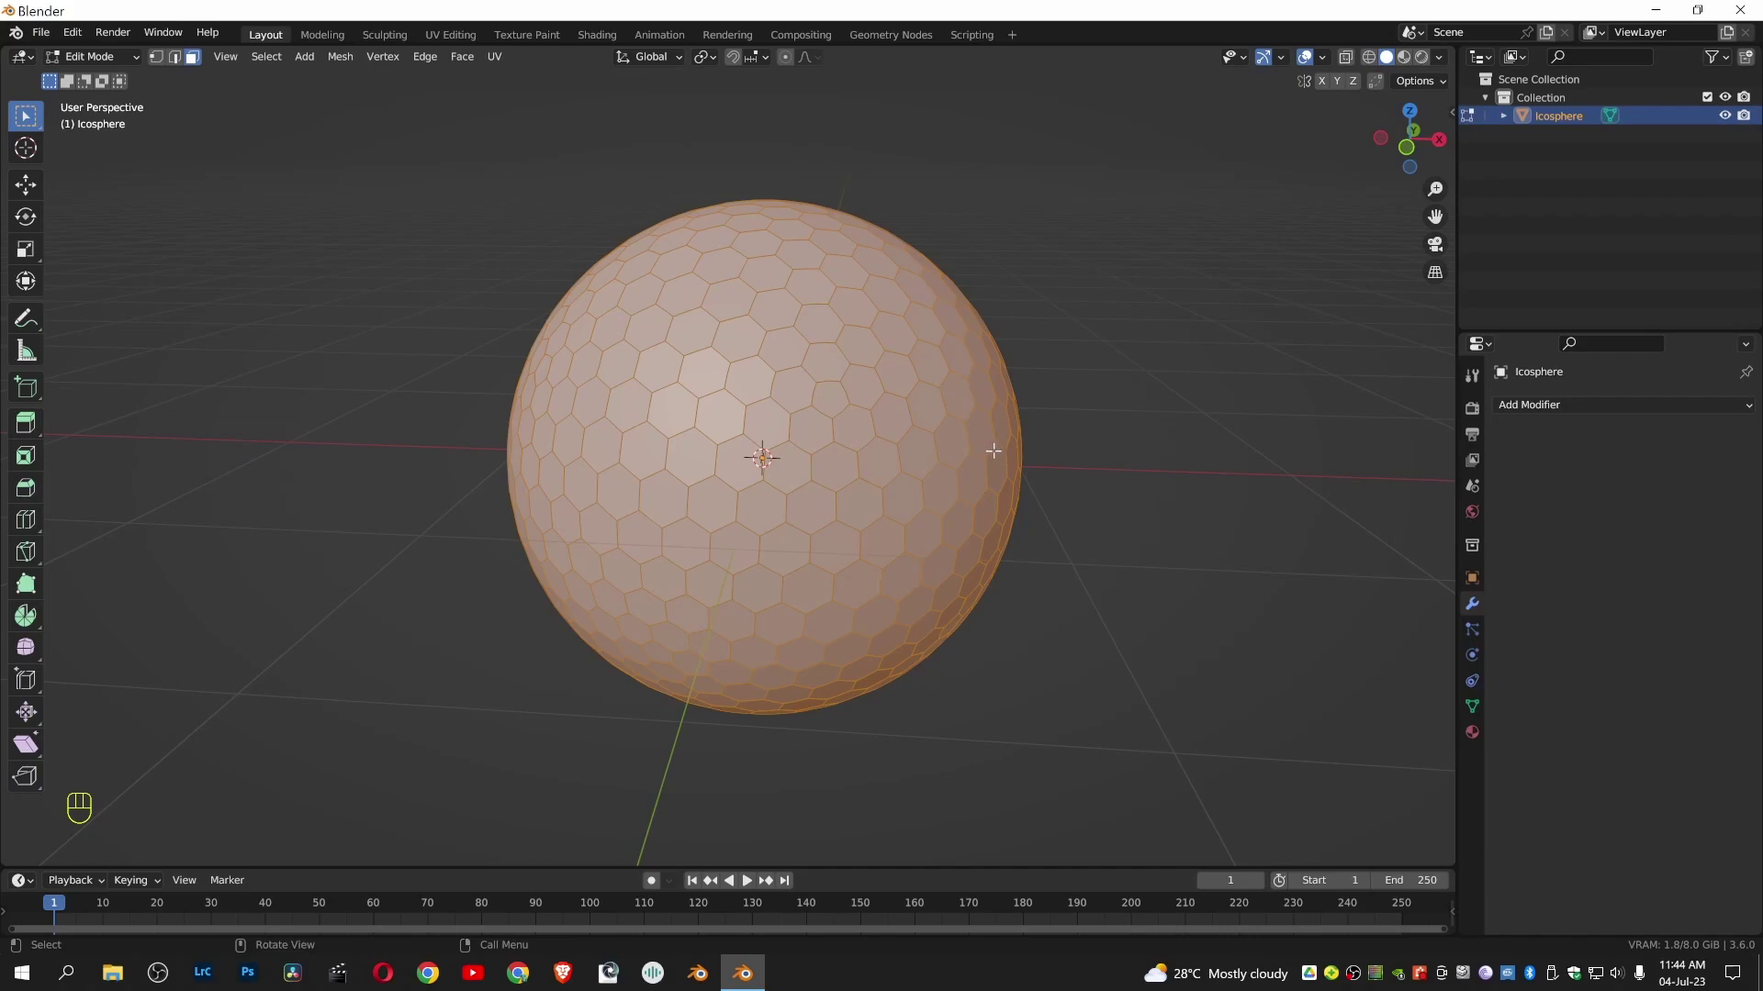
pyautogui.press('i')
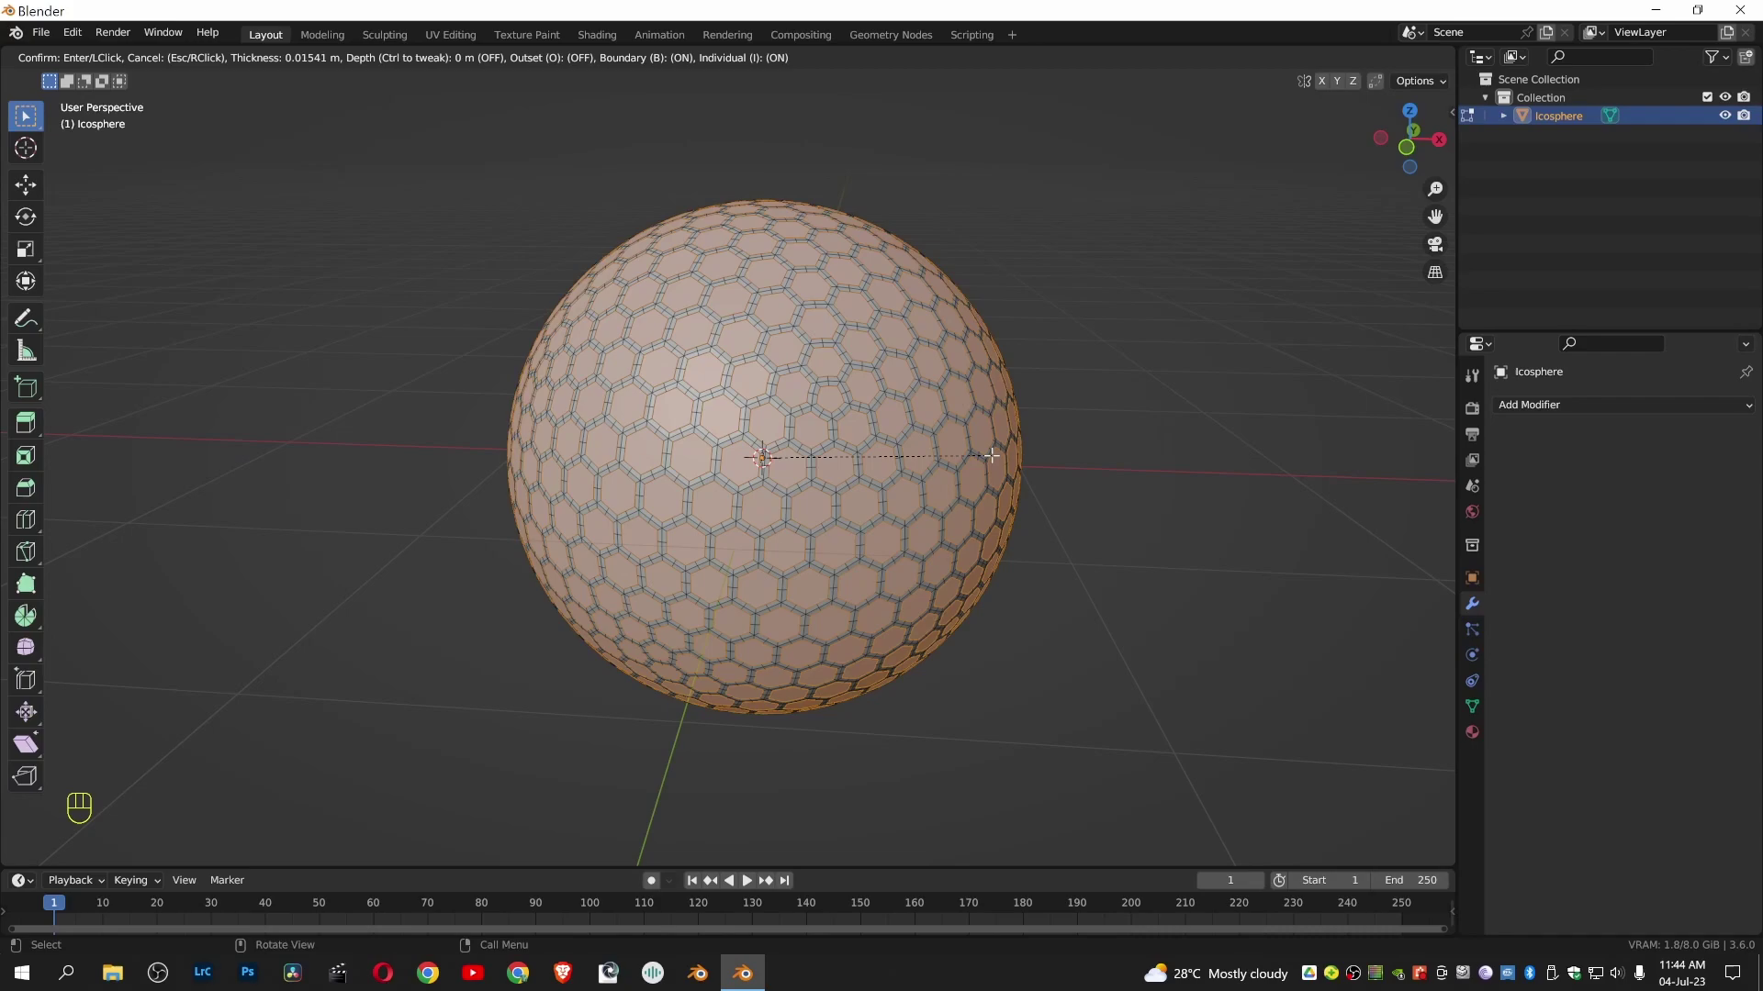
pyautogui.click(991, 456)
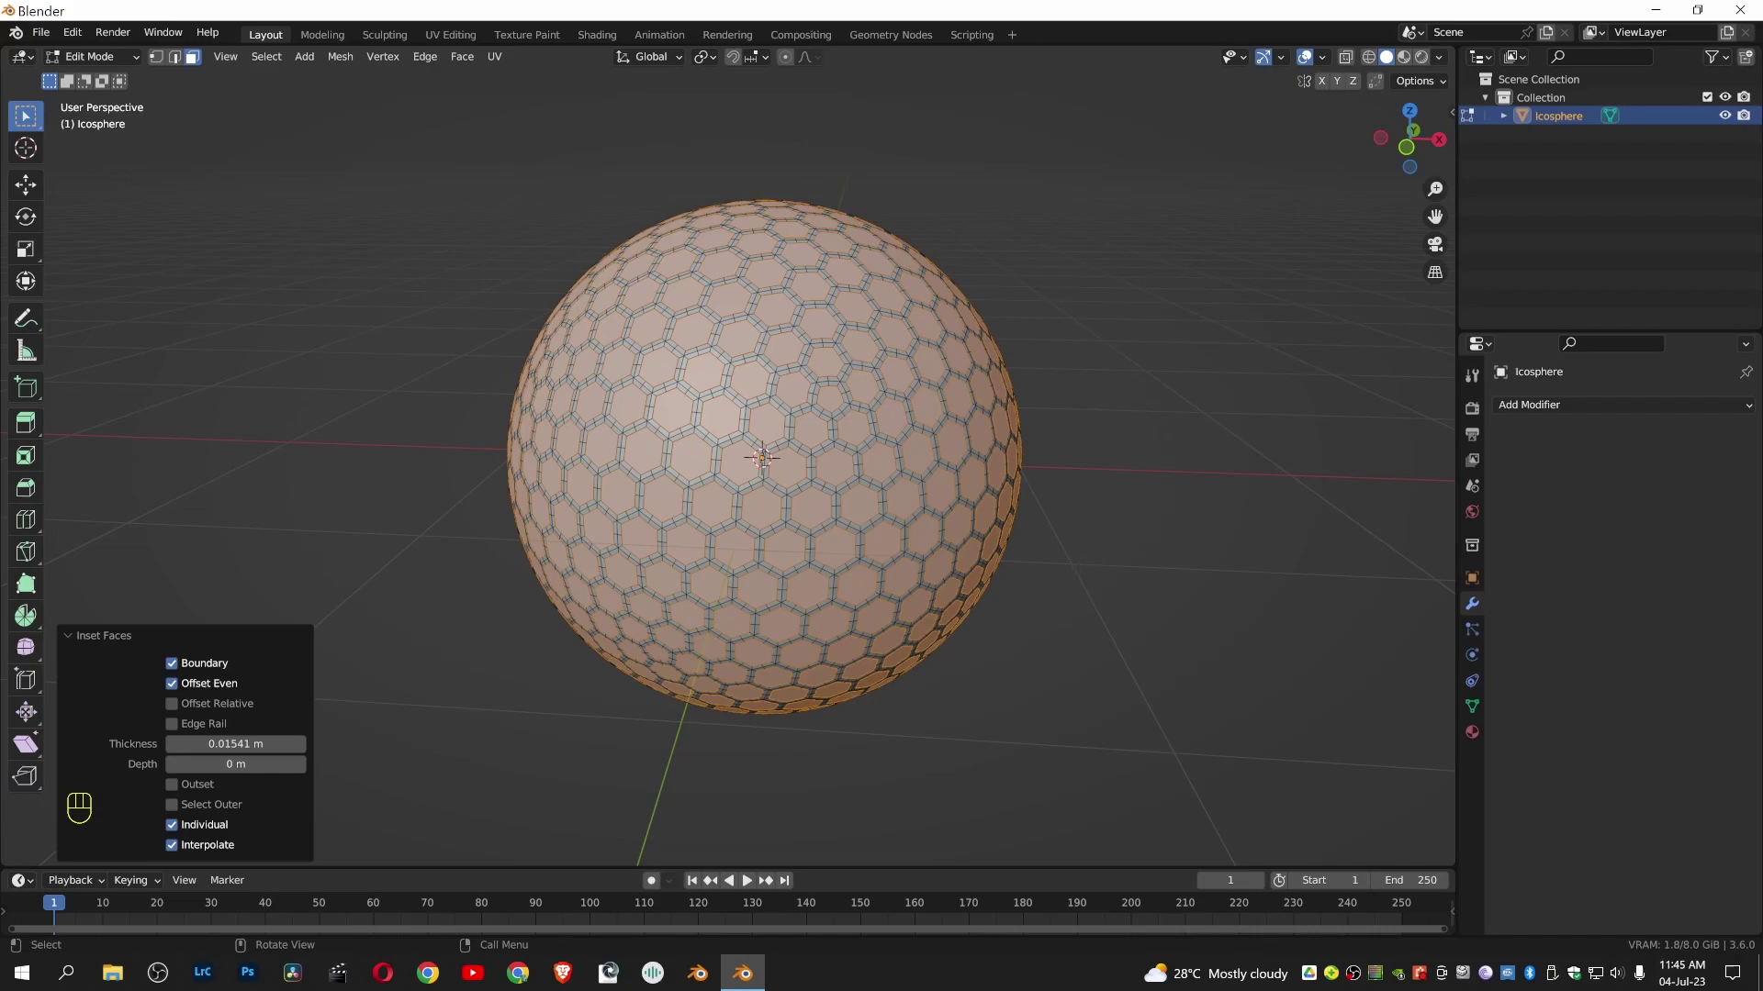
# Scale the inset hexagon faces to 0.985 and bring up the Add Modifier list.
pyautogui.press('s')
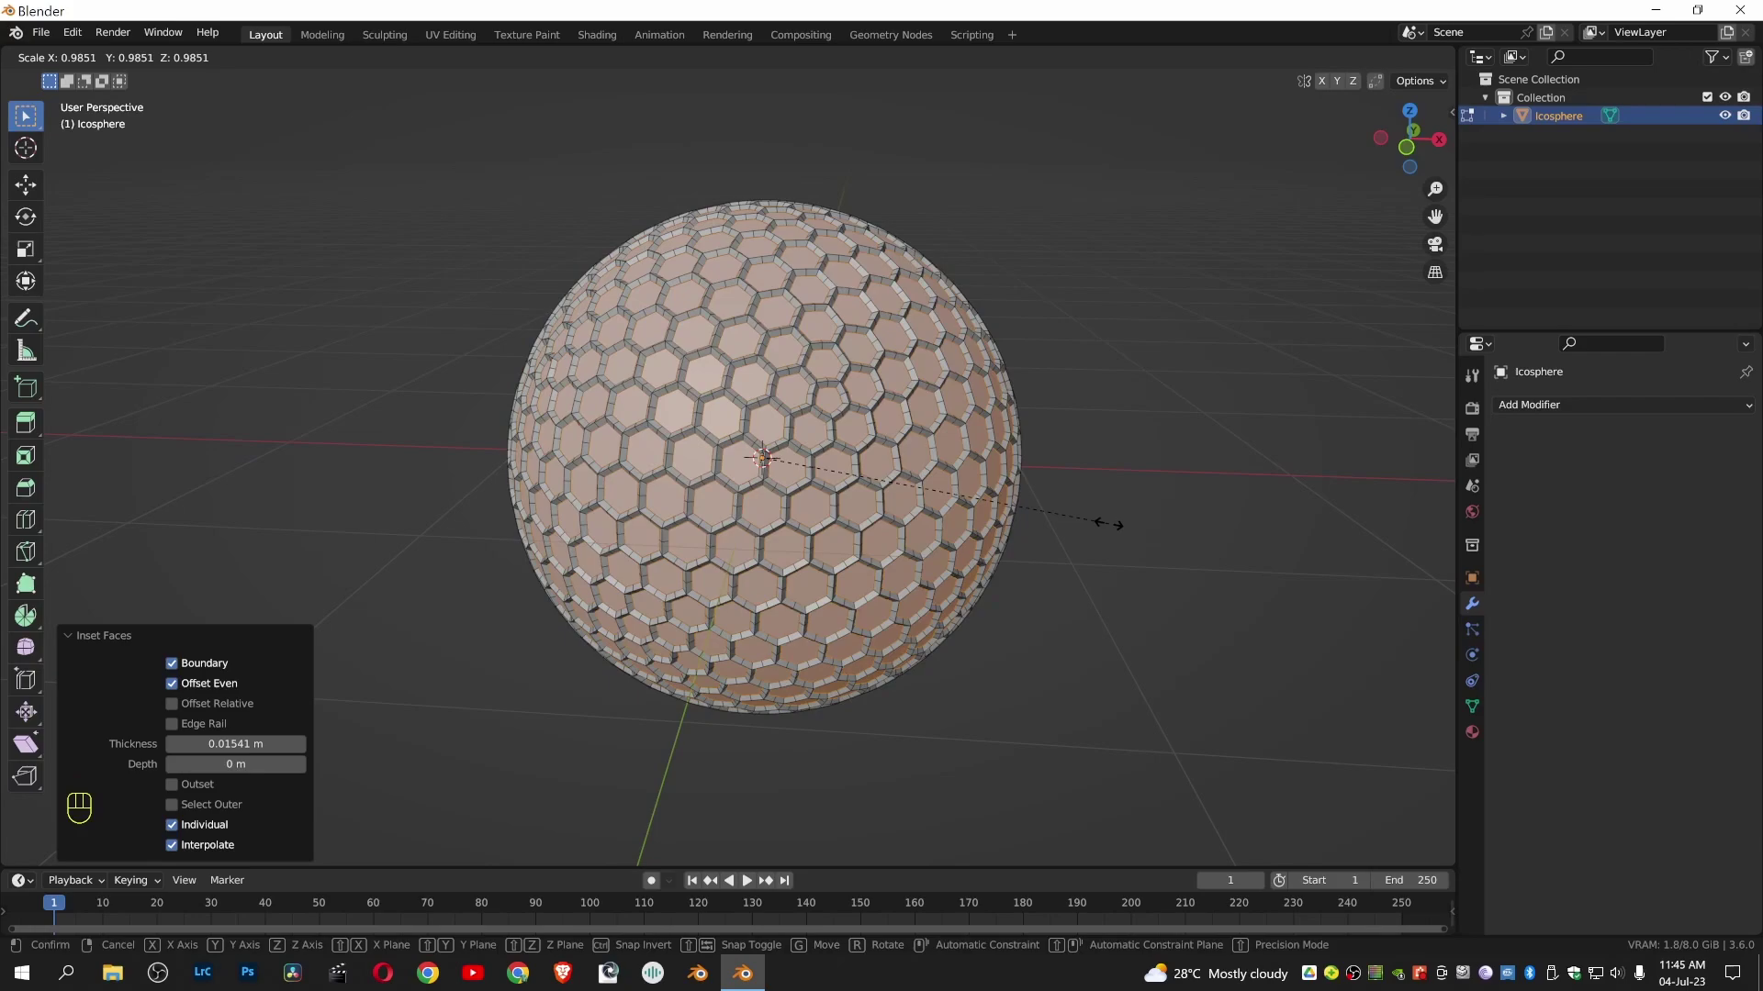
pyautogui.click(1111, 524)
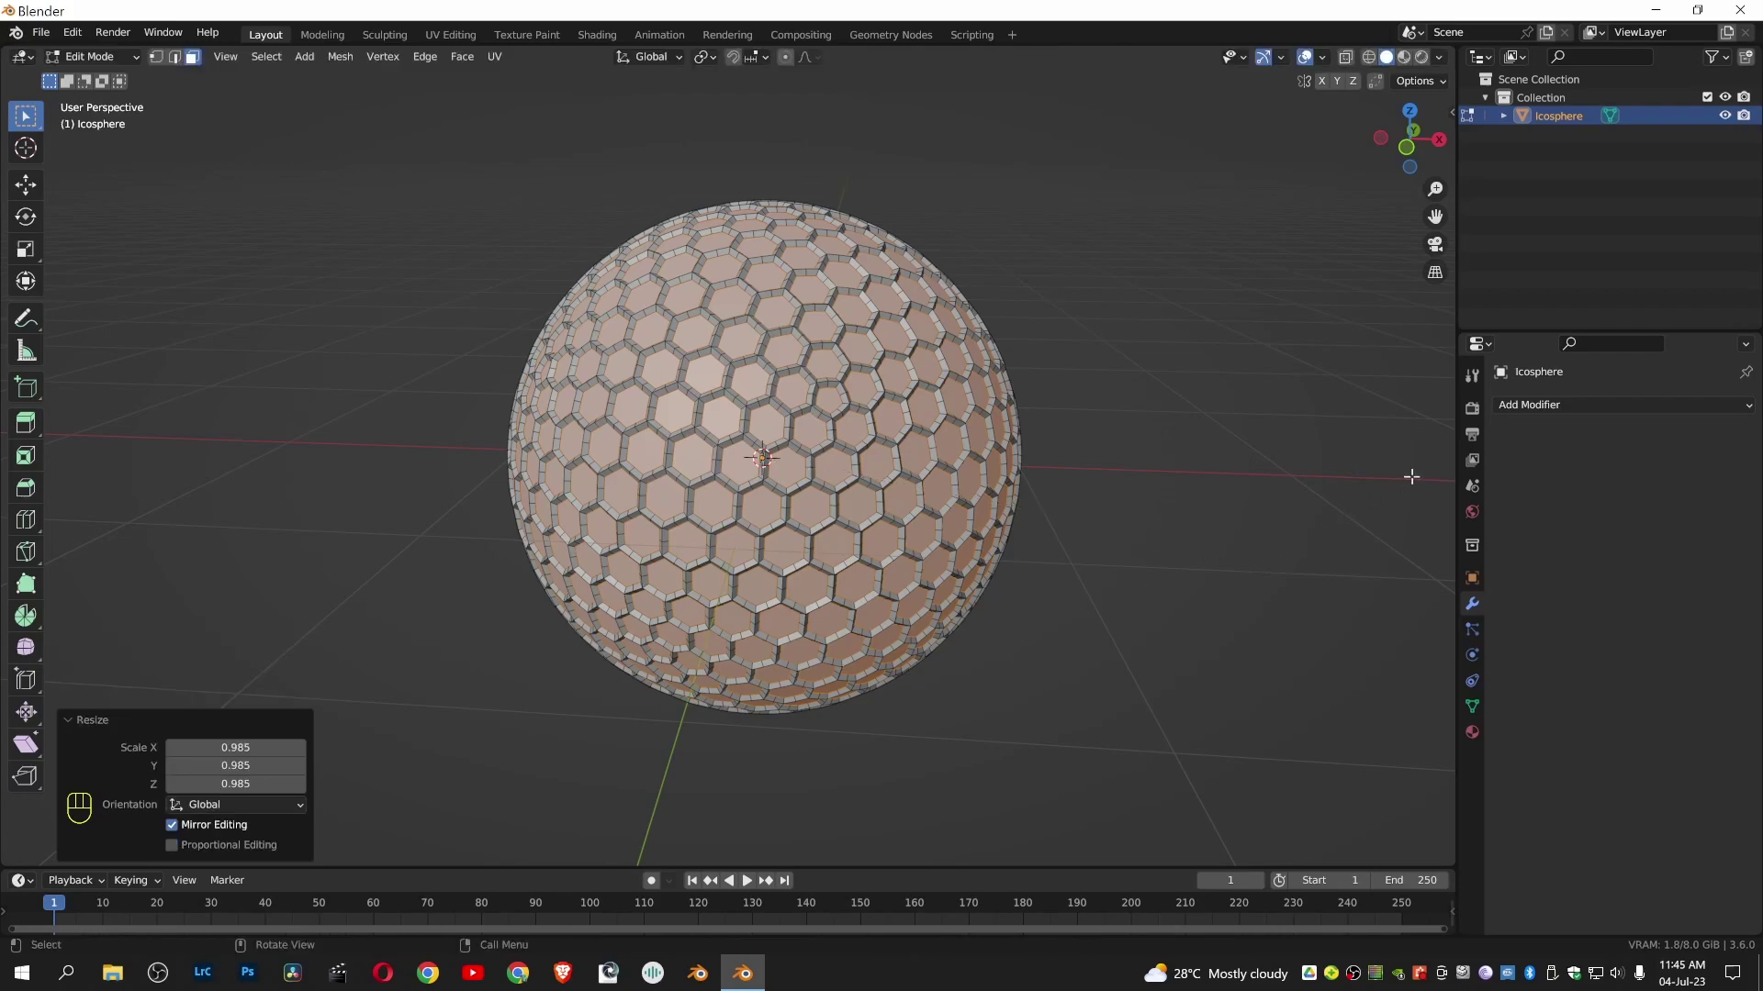
pyautogui.click(1563, 416)
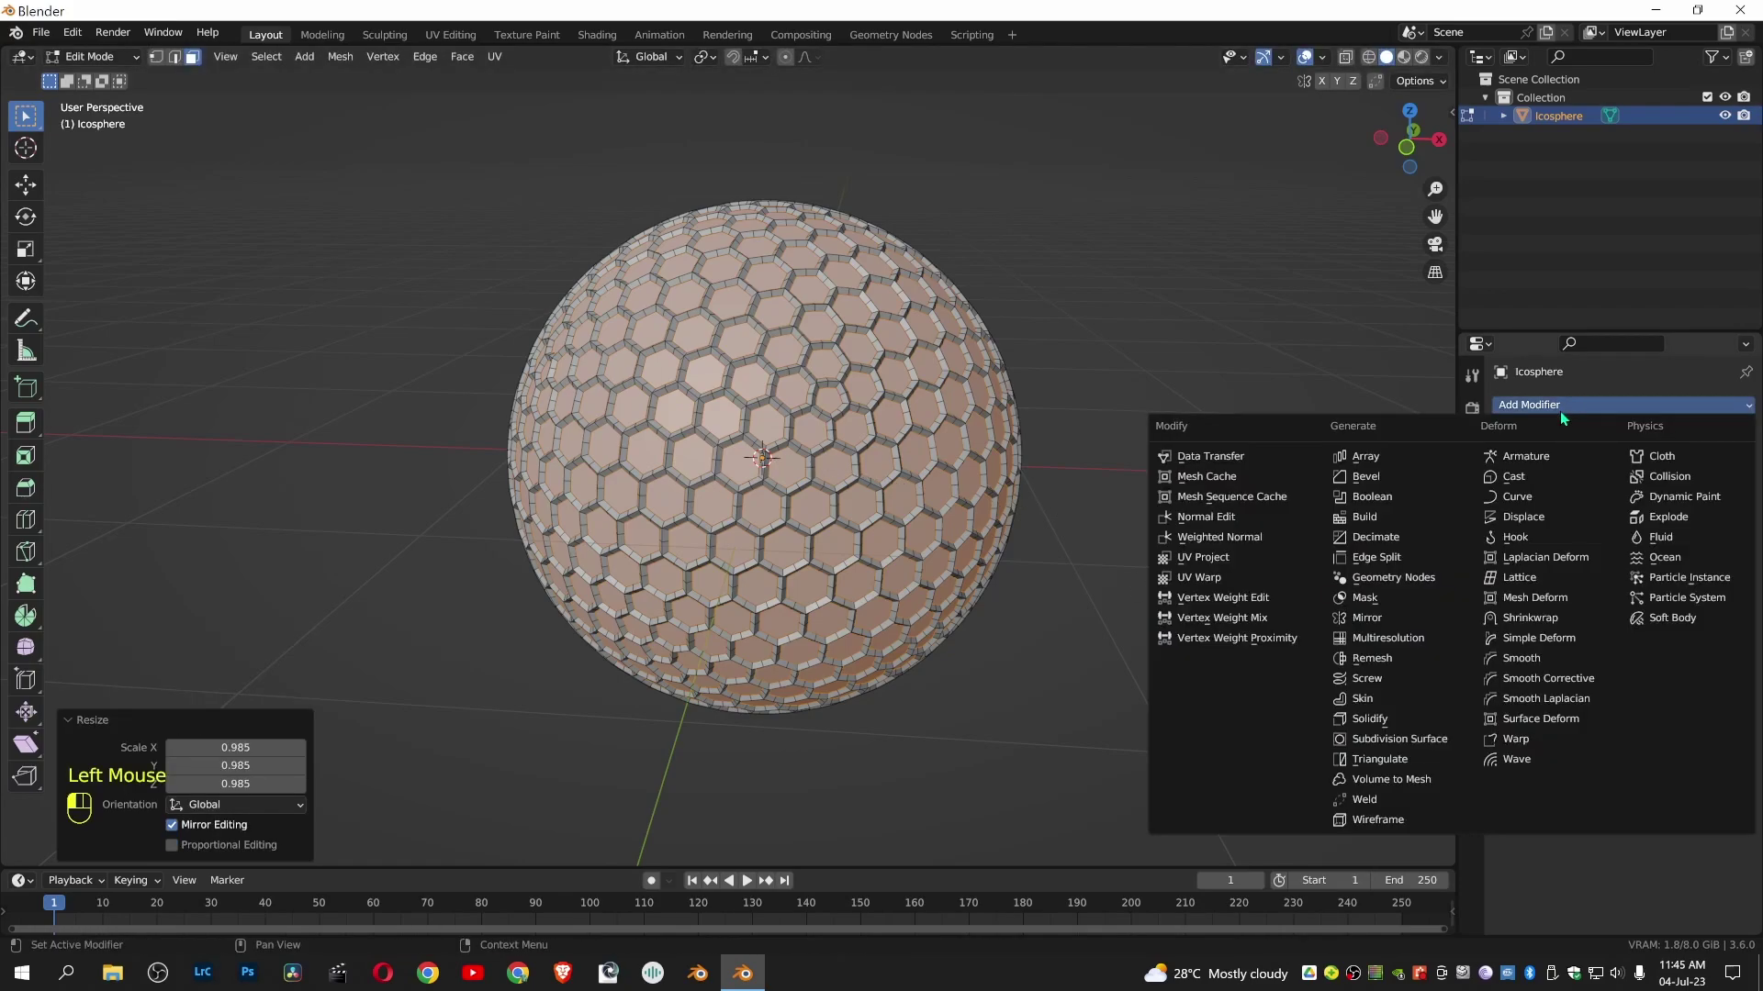
# Add a Subdivision Surface modifier at viewport and render level 3, then return to Object Mode.
pyautogui.click(1439, 743)
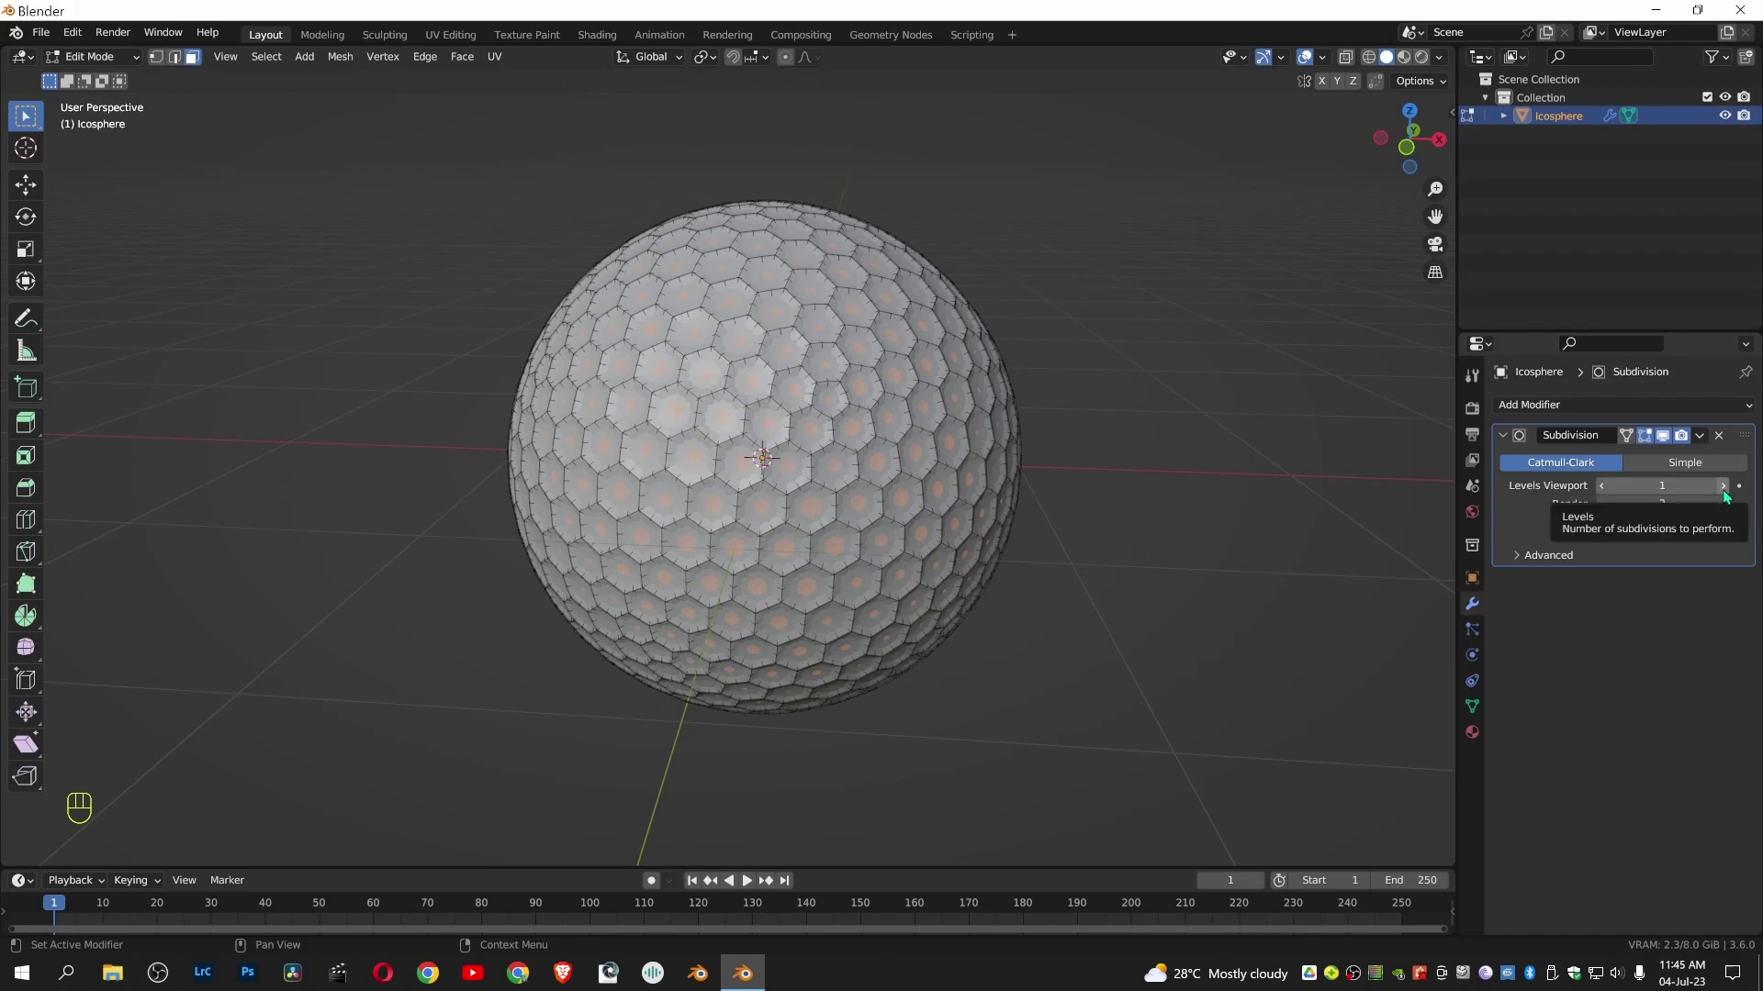
pyautogui.click(1723, 486)
pyautogui.click(1722, 485)
pyautogui.click(1720, 505)
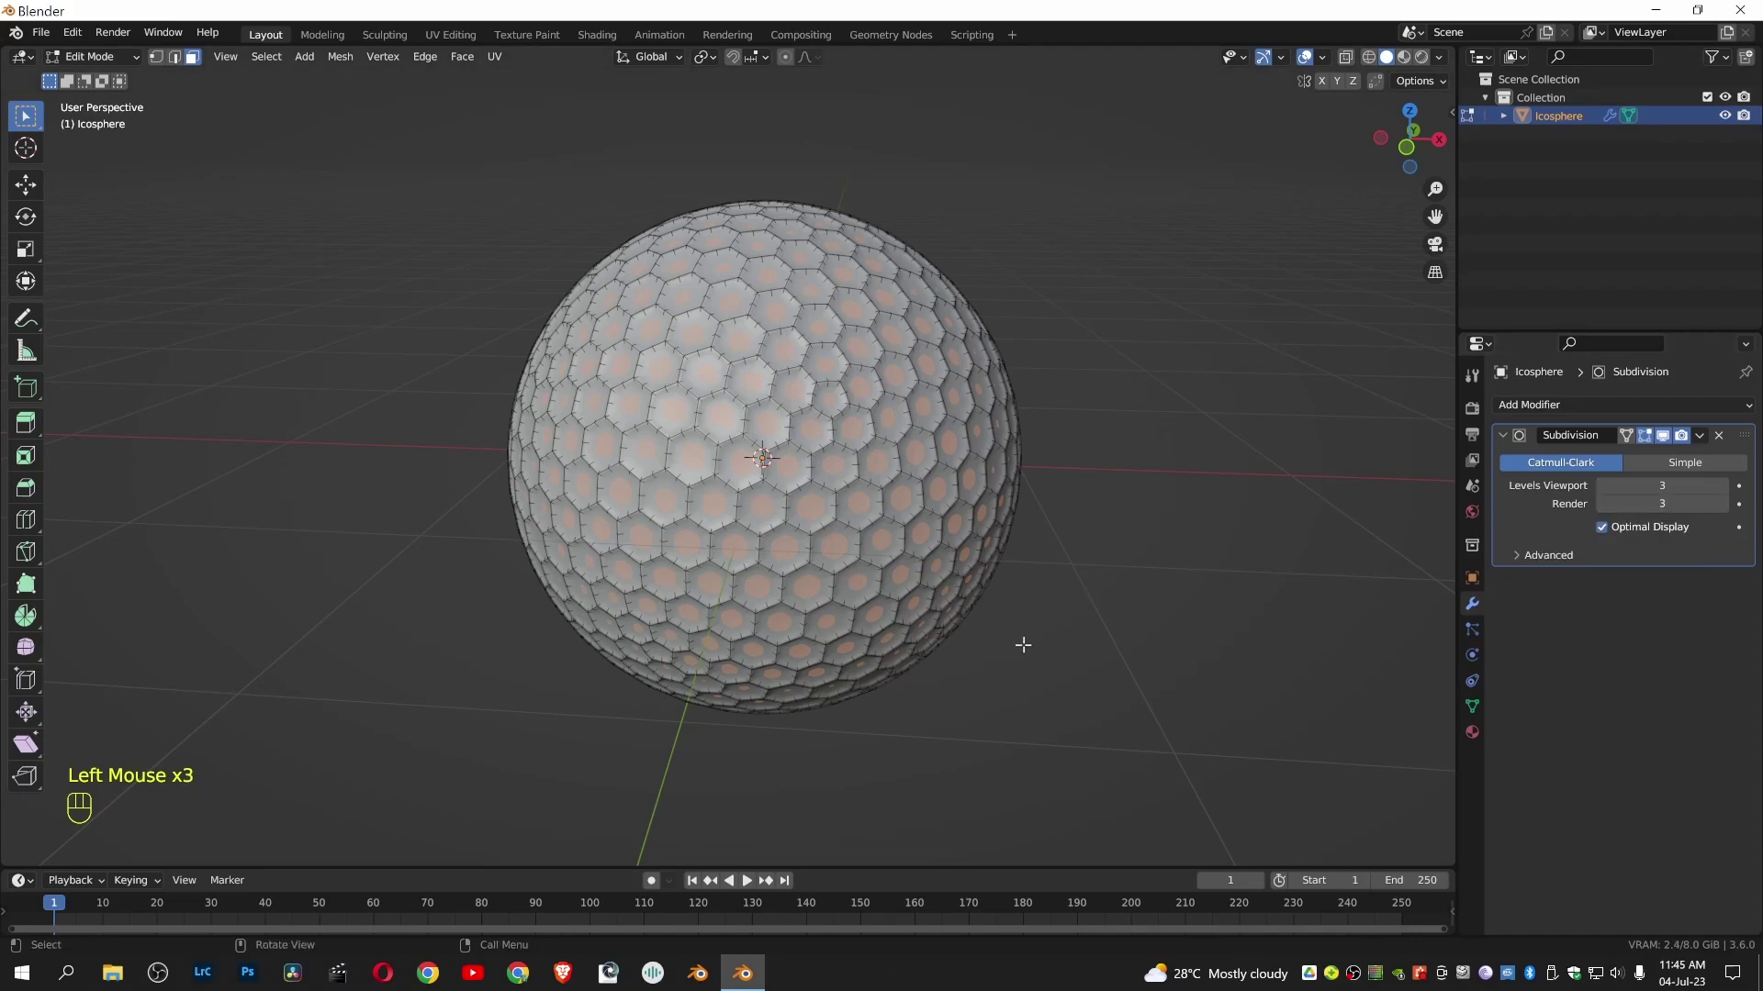
pyautogui.moveTo(1022, 642); pyautogui.dragTo(1047, 406, button='middle')
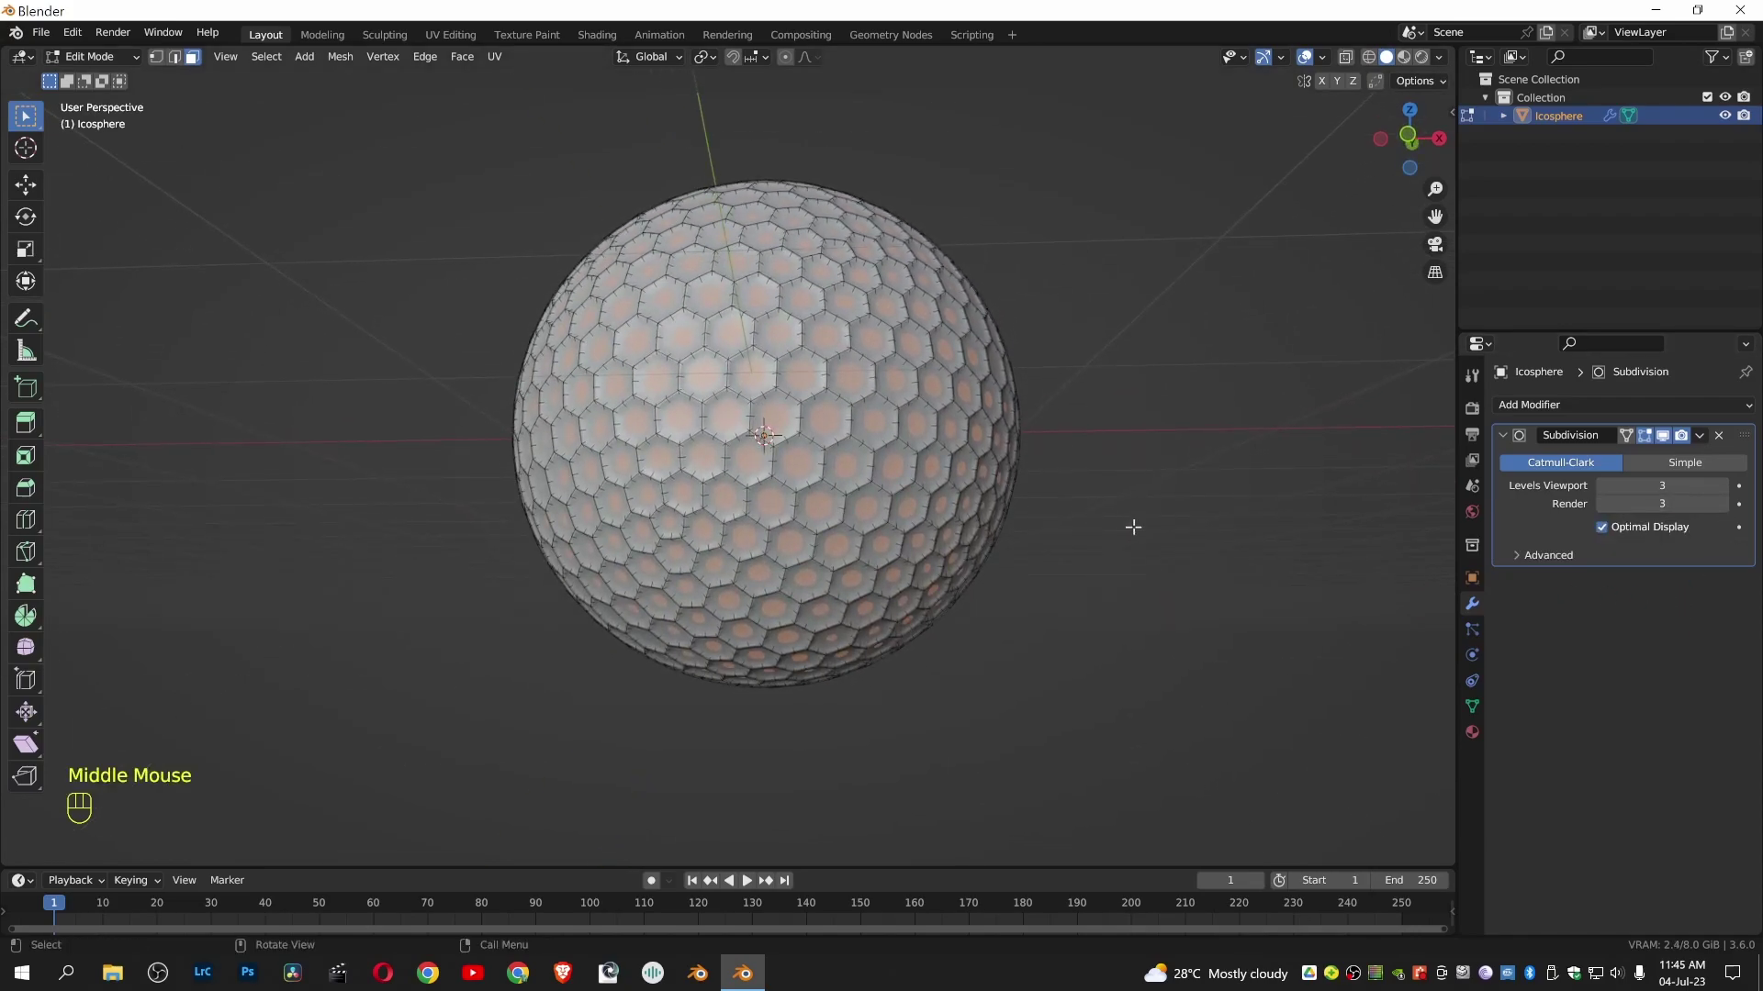
pyautogui.press('Tab')
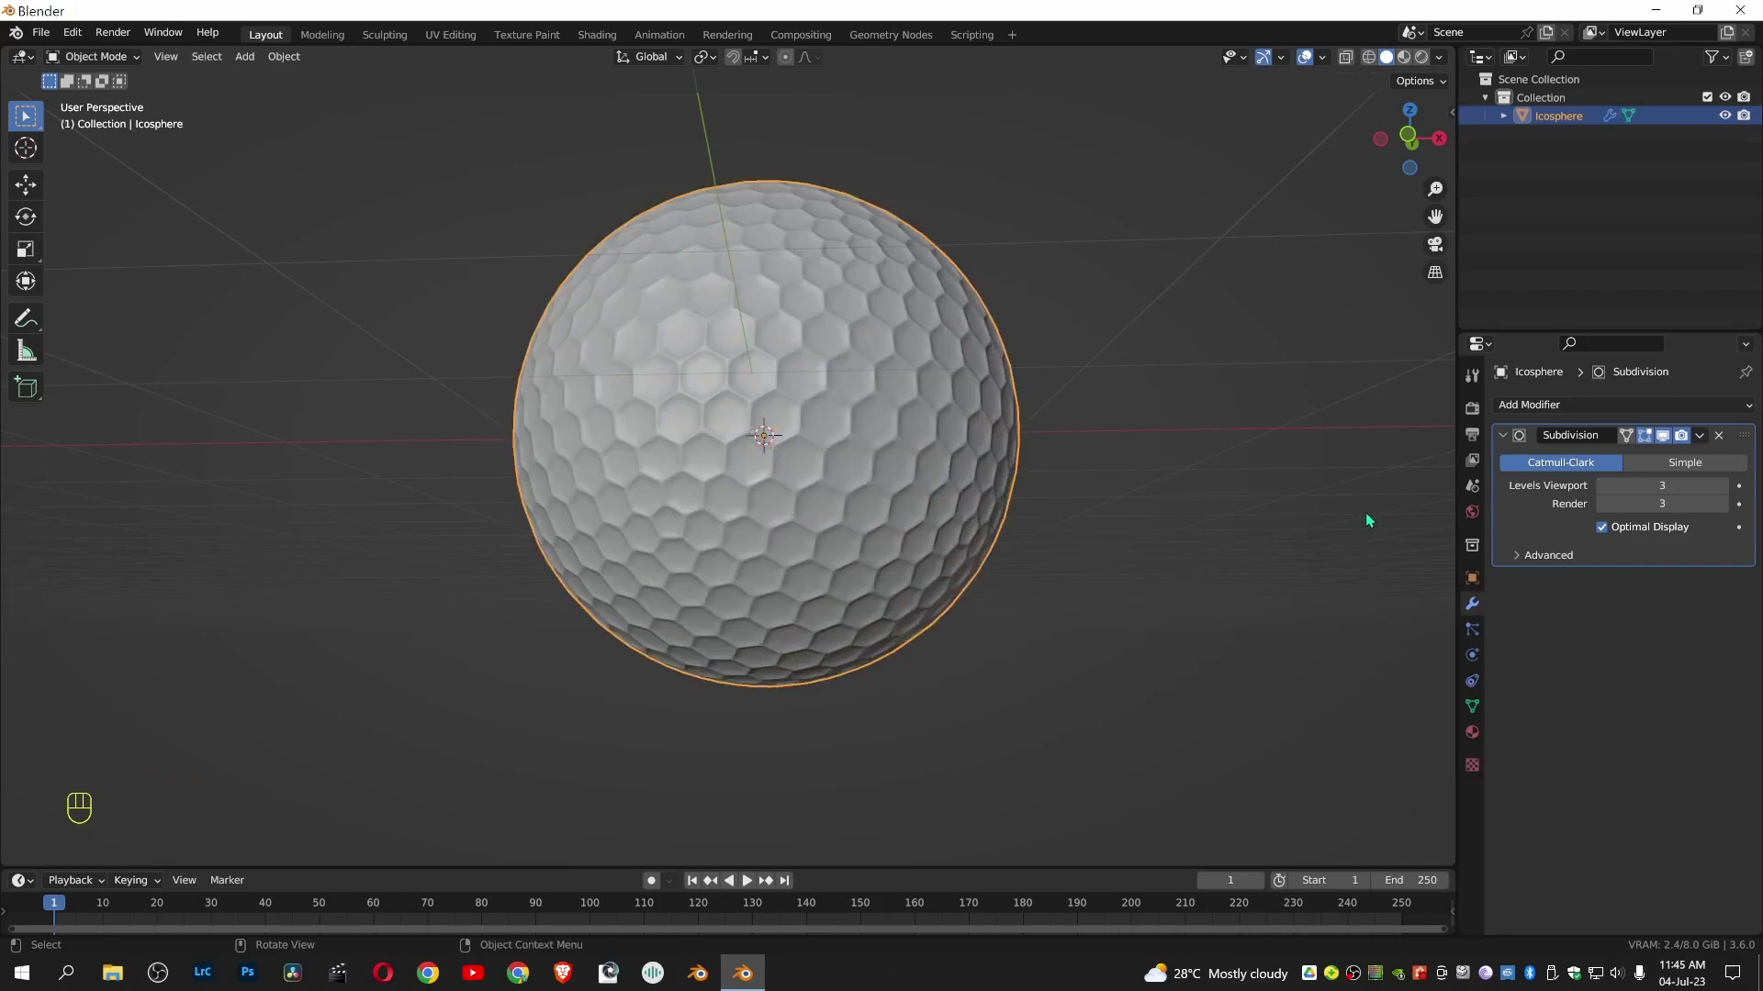
pyautogui.moveTo(1365, 519); pyautogui.dragTo(1184, 753, button='middle')
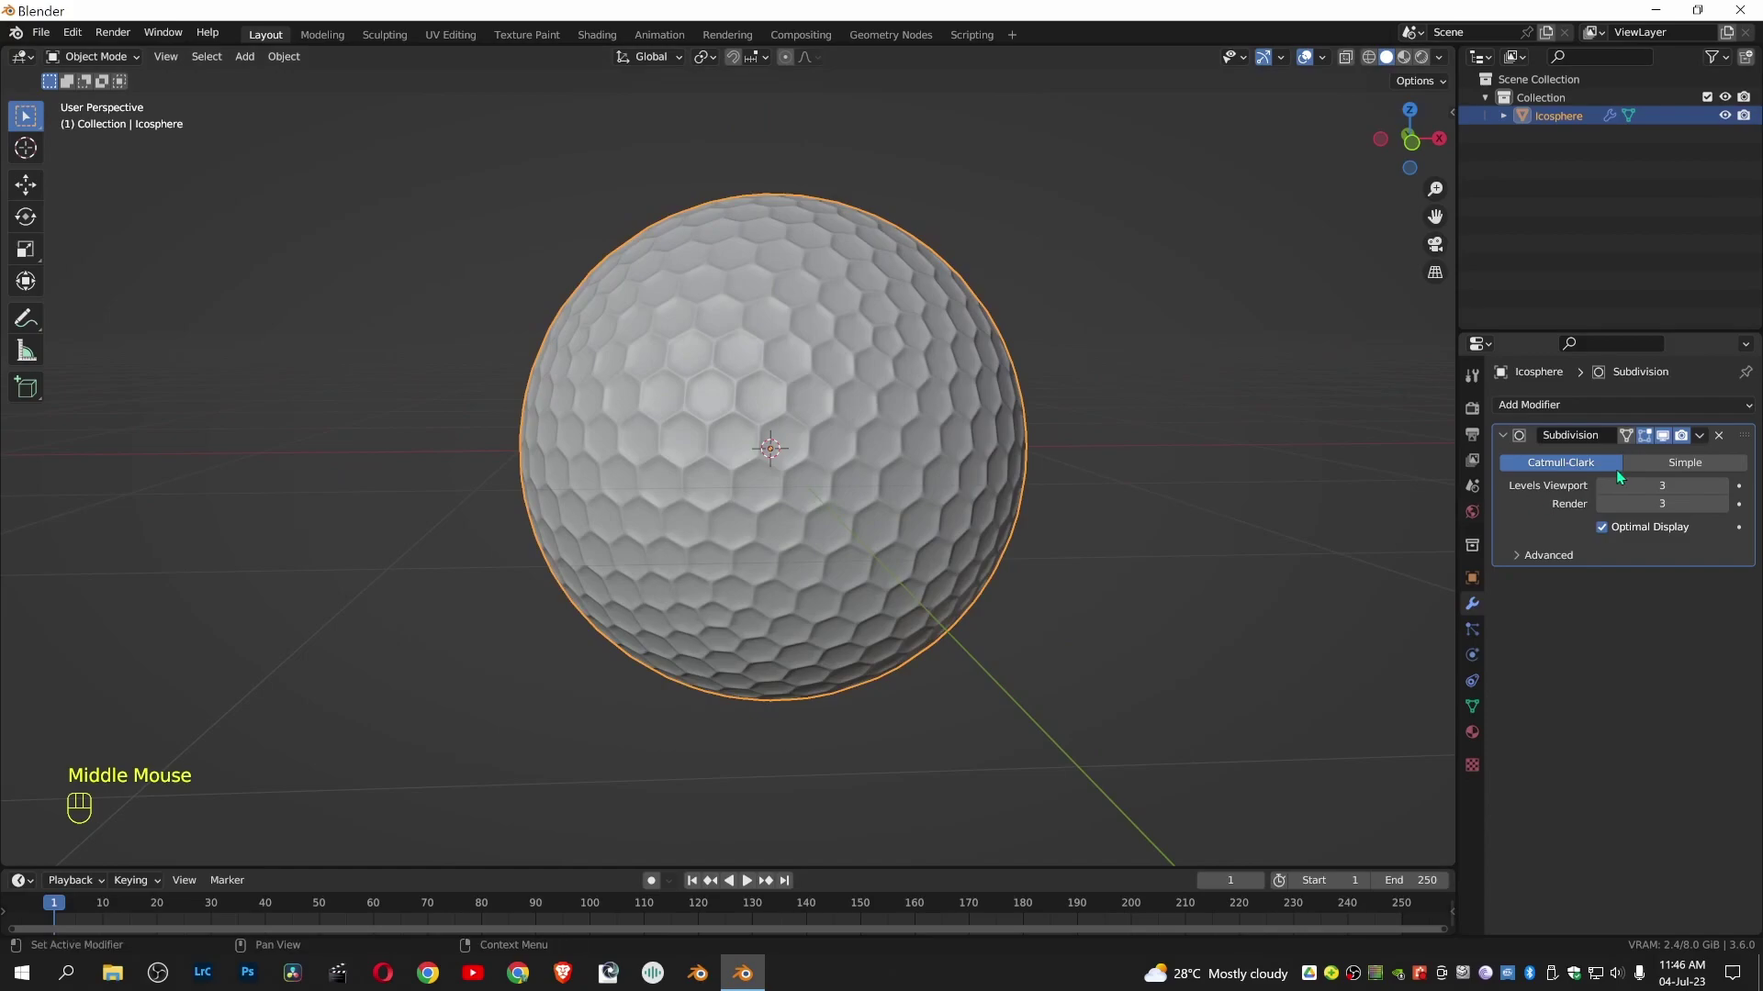
# Apply the level-3 Subdivision modifier to bake the dimples into the mesh.
pyautogui.click(1700, 436)
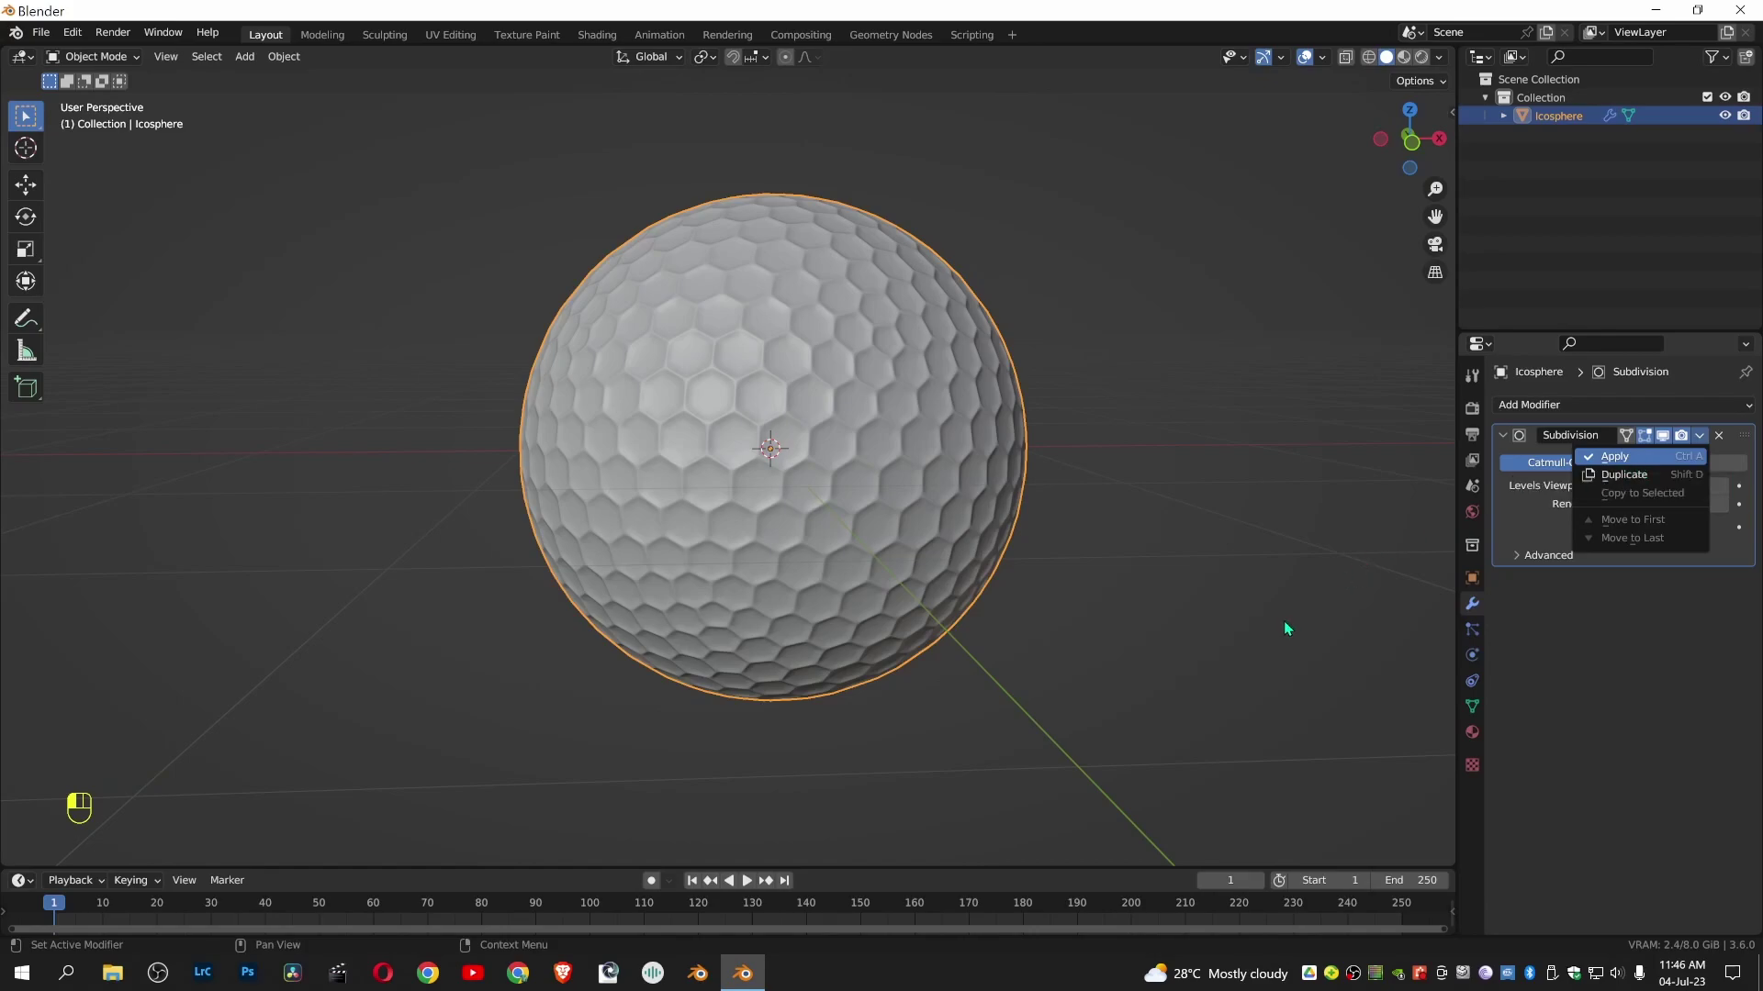
pyautogui.hotkey('ctrl', 'a')
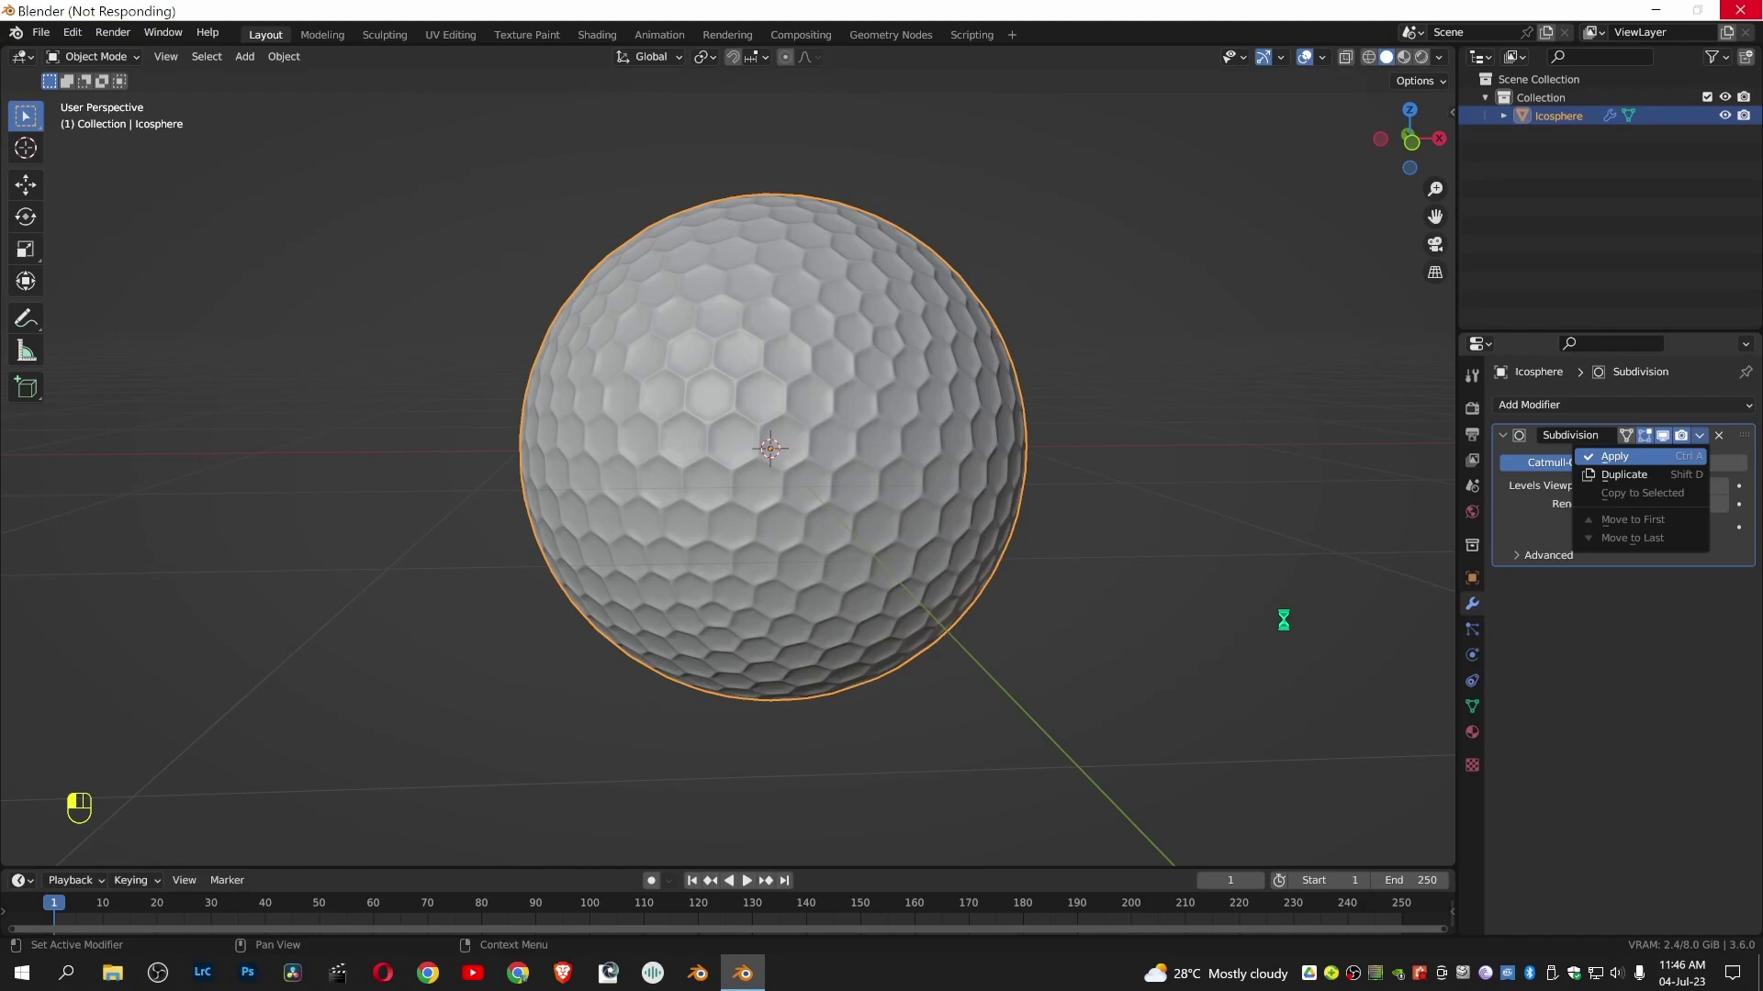
pyautogui.moveTo(1064, 607); pyautogui.dragTo(1028, 683, button='middle')
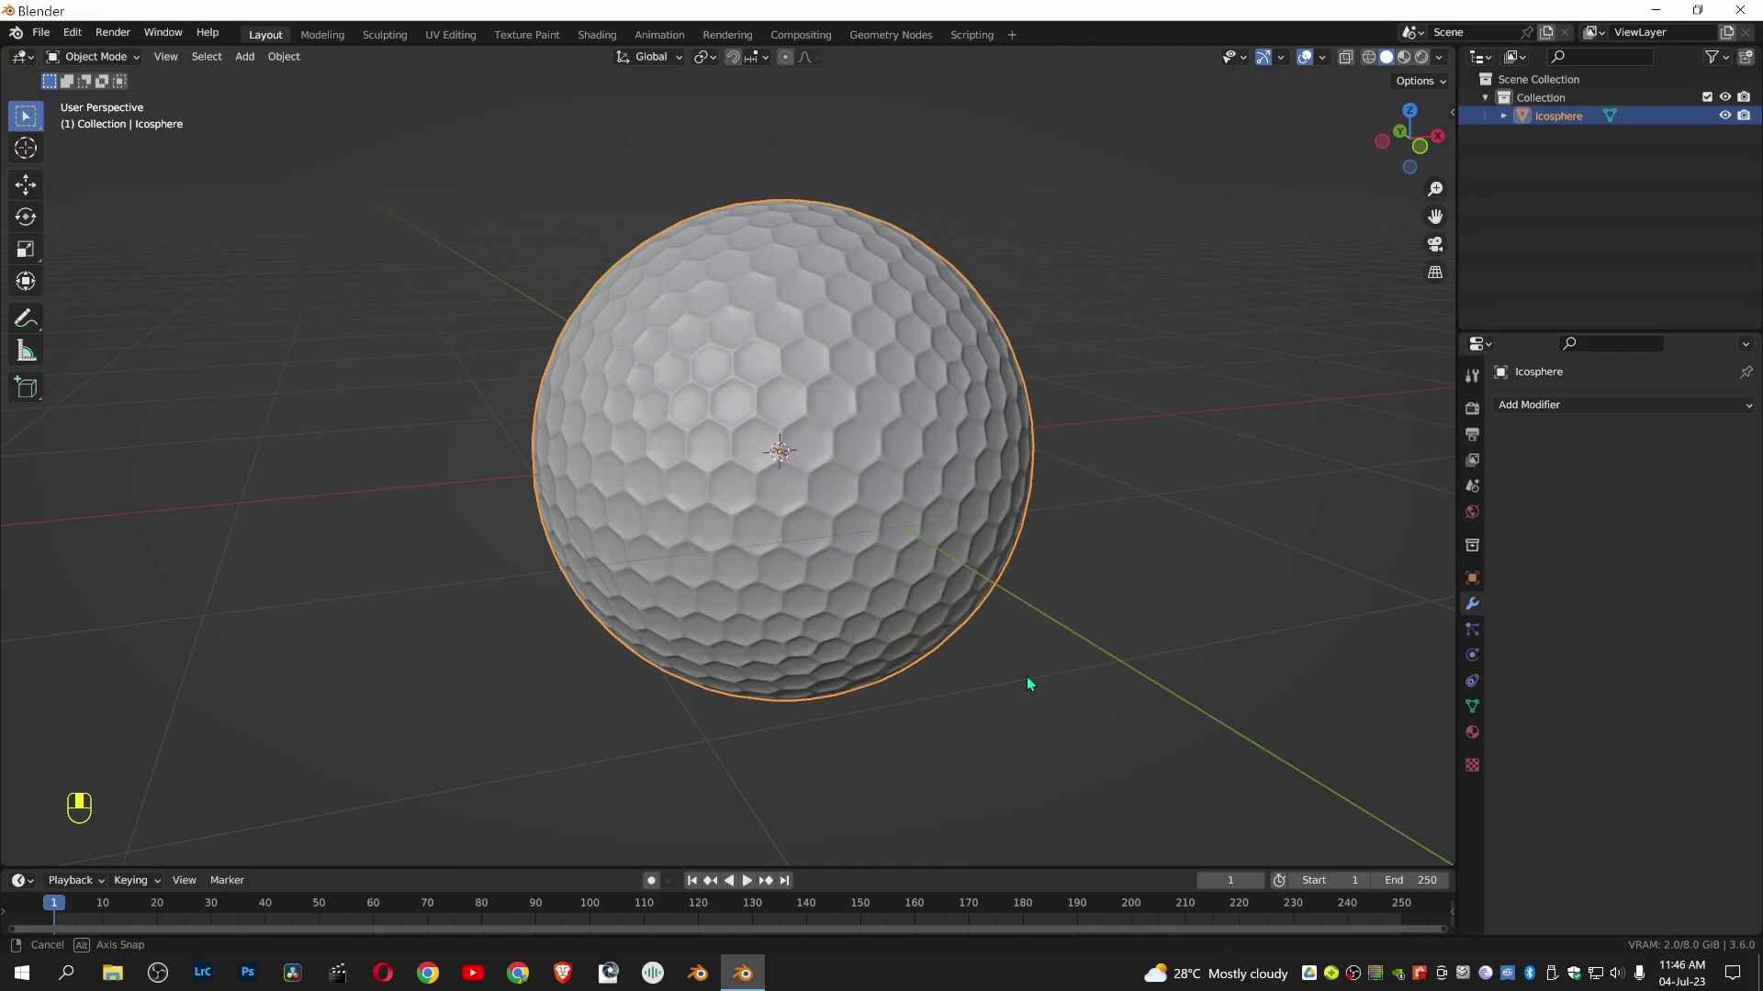
# Deselect the golf ball and hide the grid and viewport overlays.
pyautogui.moveTo(1026, 678); pyautogui.dragTo(816, 679, button='middle')
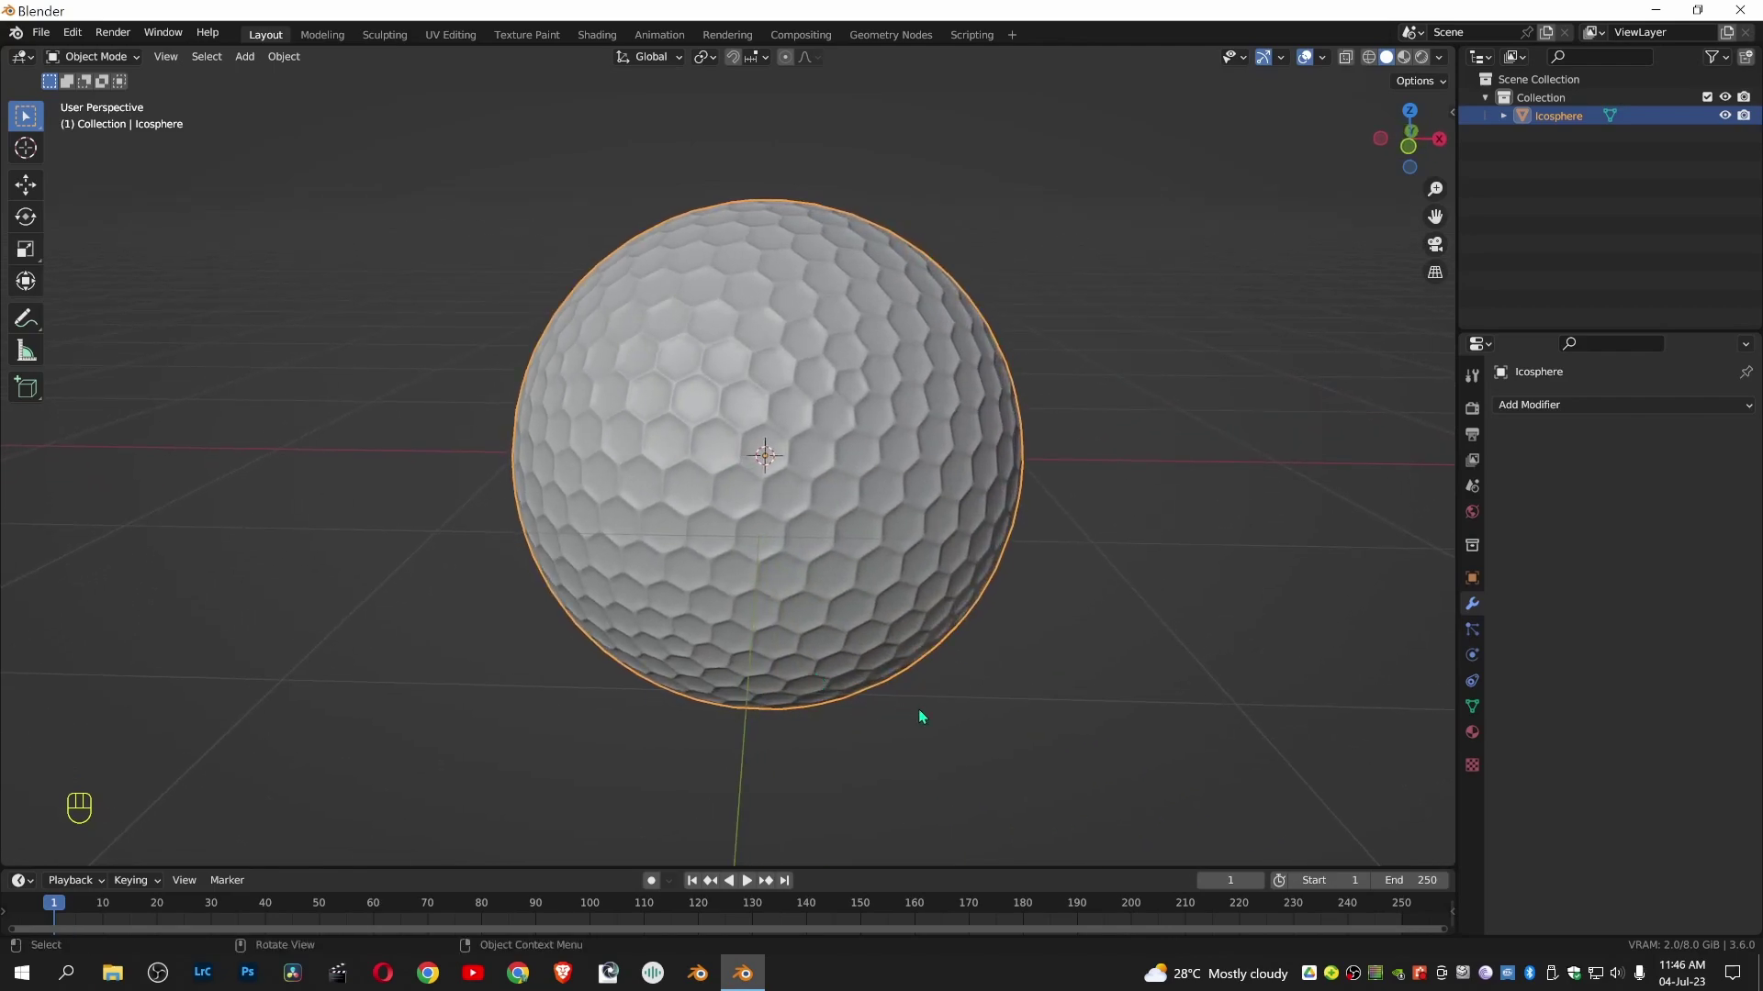
pyautogui.click(1004, 694)
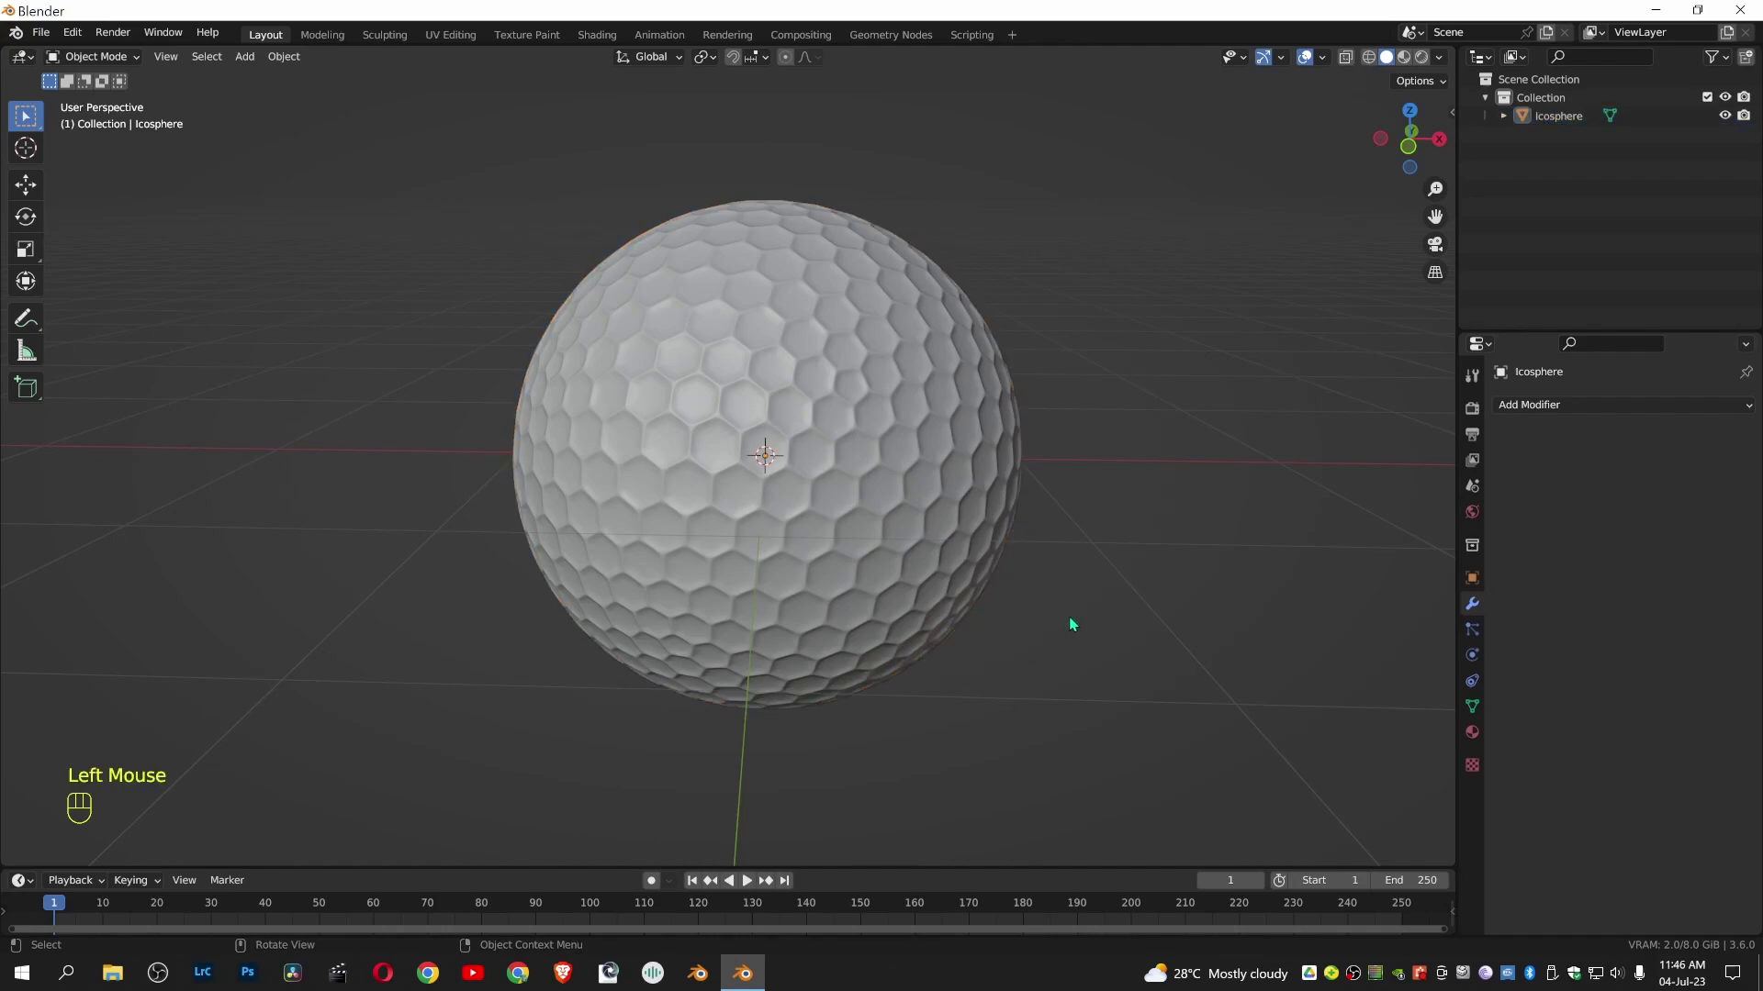
pyautogui.click(1303, 57)
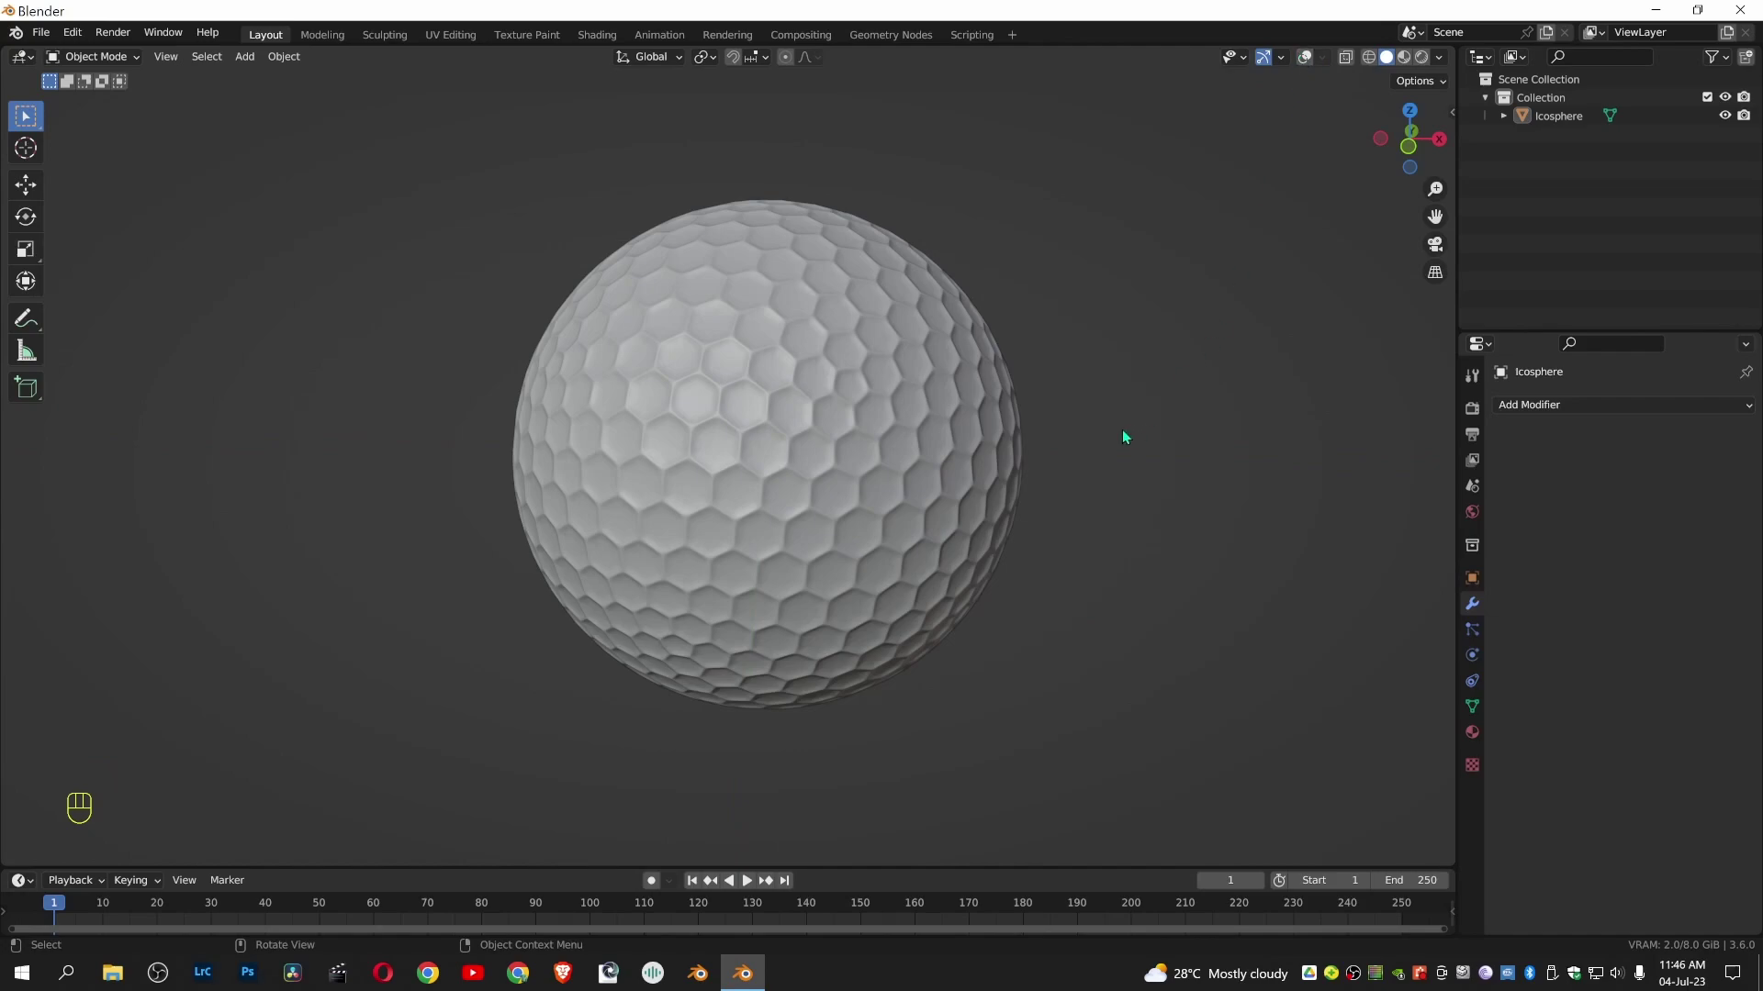
# Switch to rendered shading and add an area light scaled to 2.608.
pyautogui.click(1421, 57)
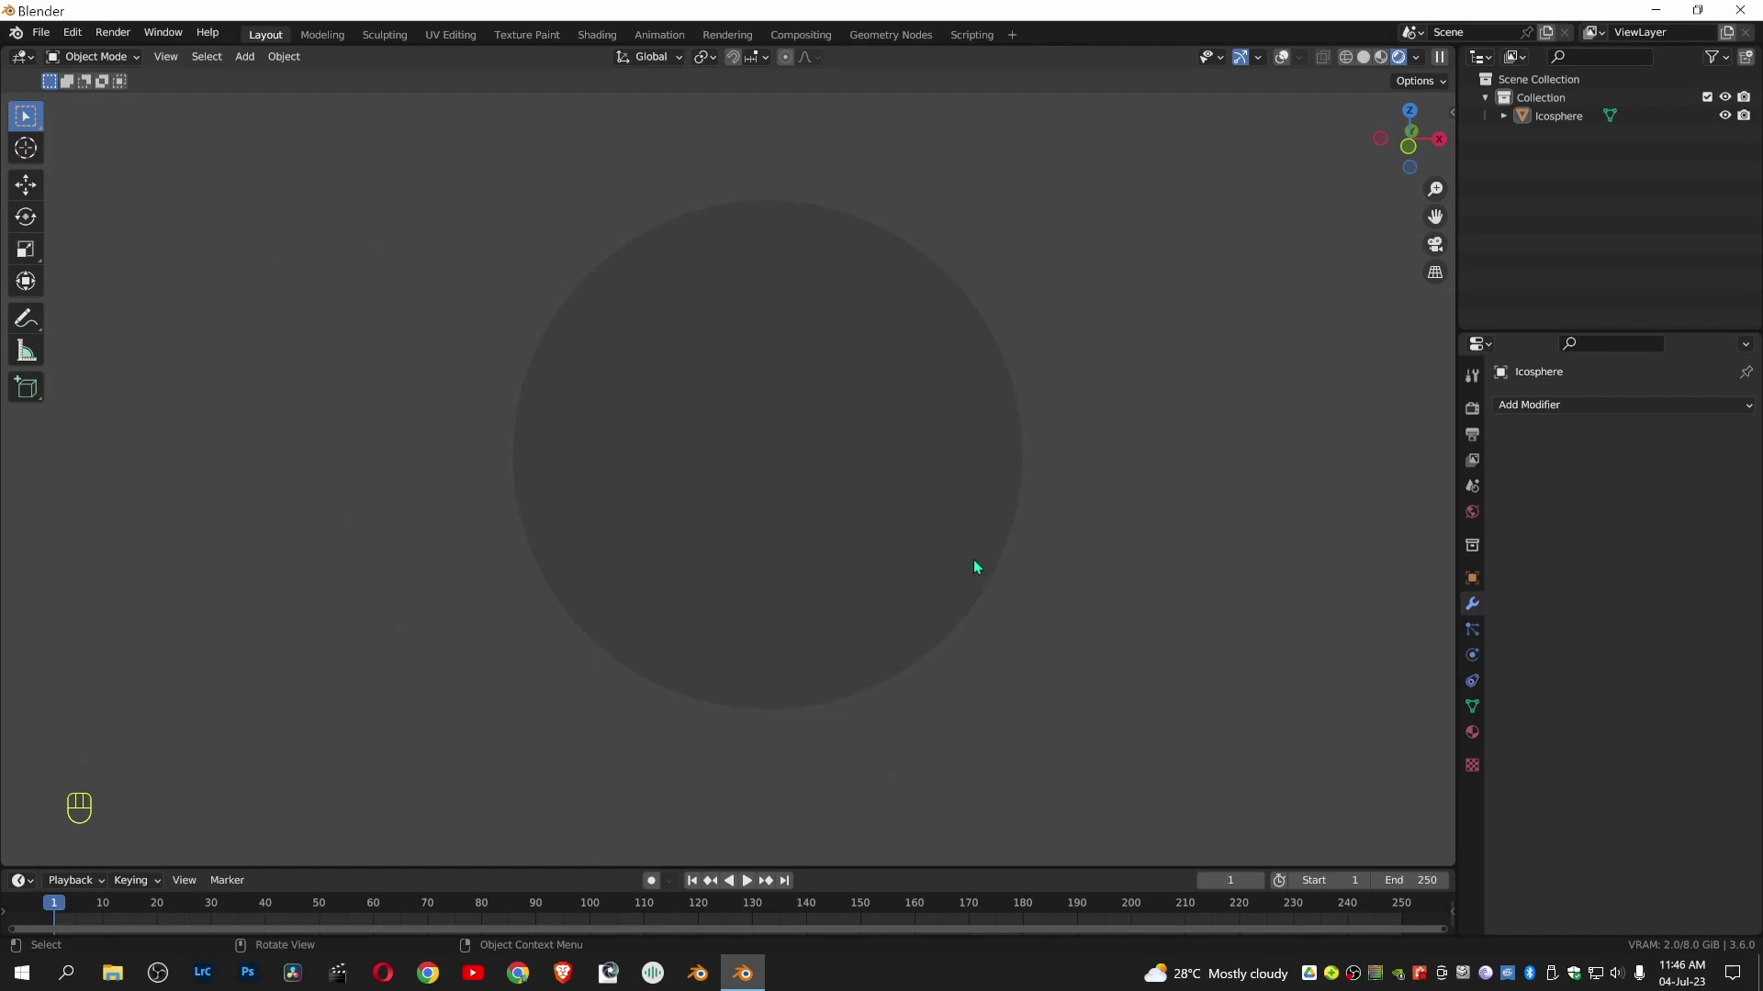
pyautogui.hotkey('shift', 'a')
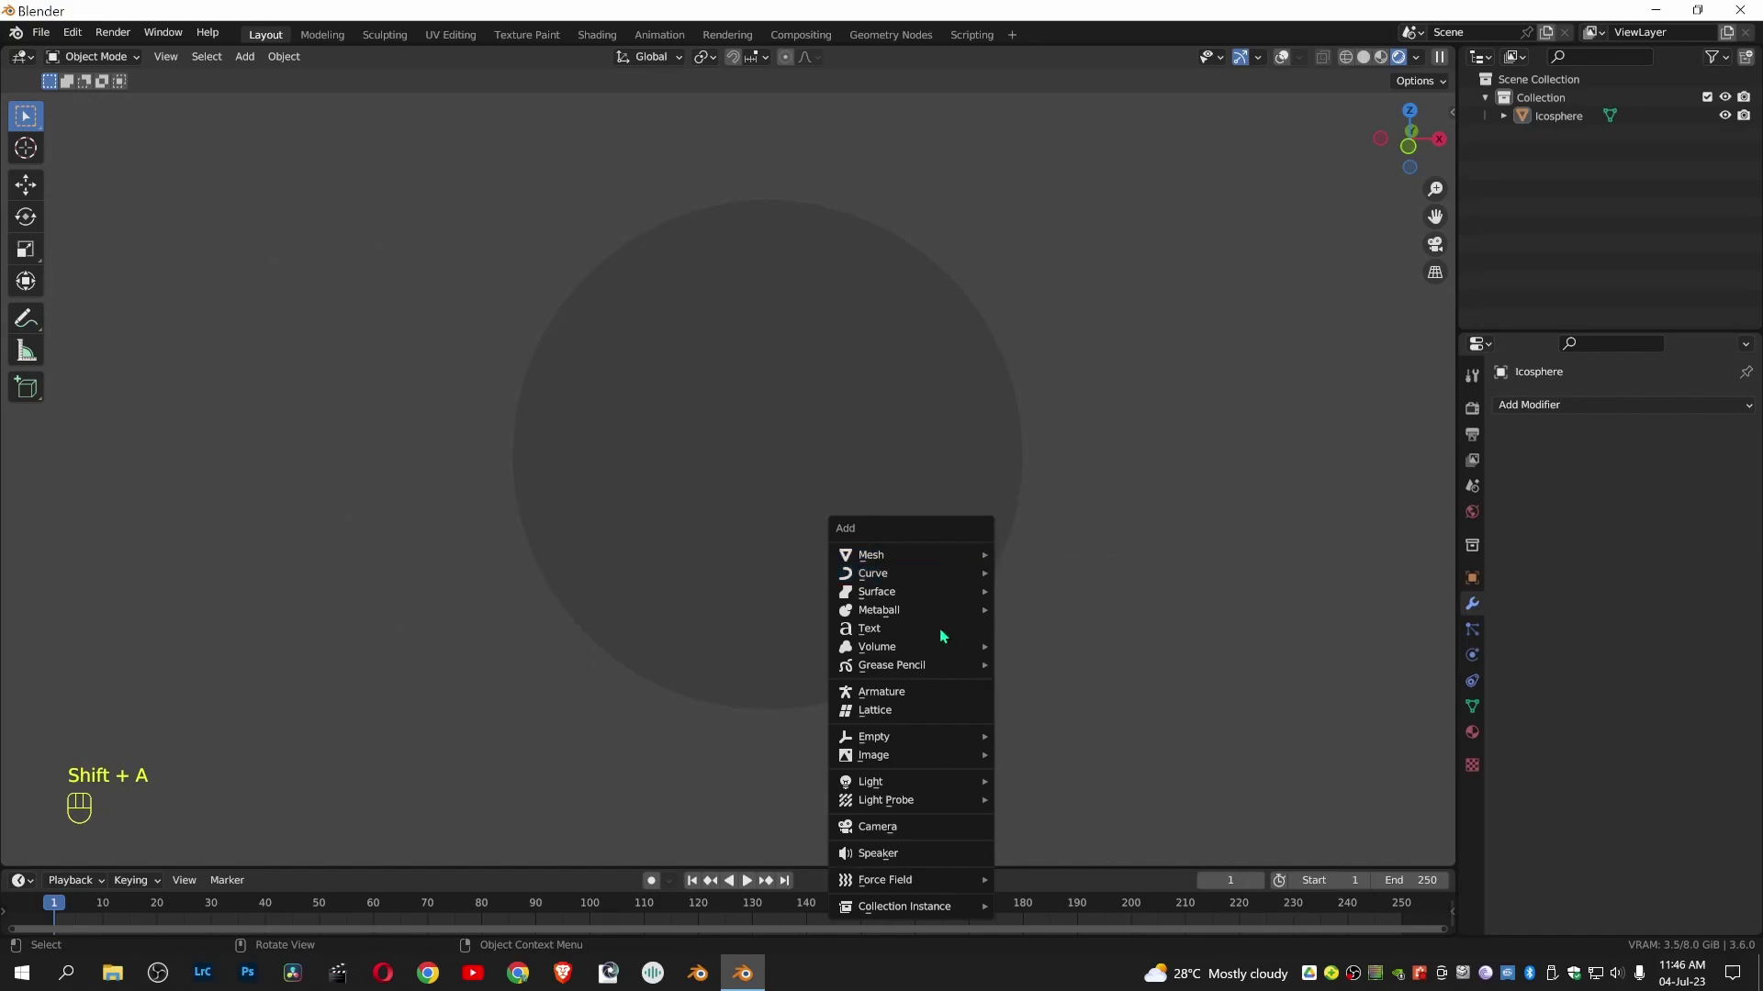
pyautogui.moveTo(948, 782)
pyautogui.click(1054, 839)
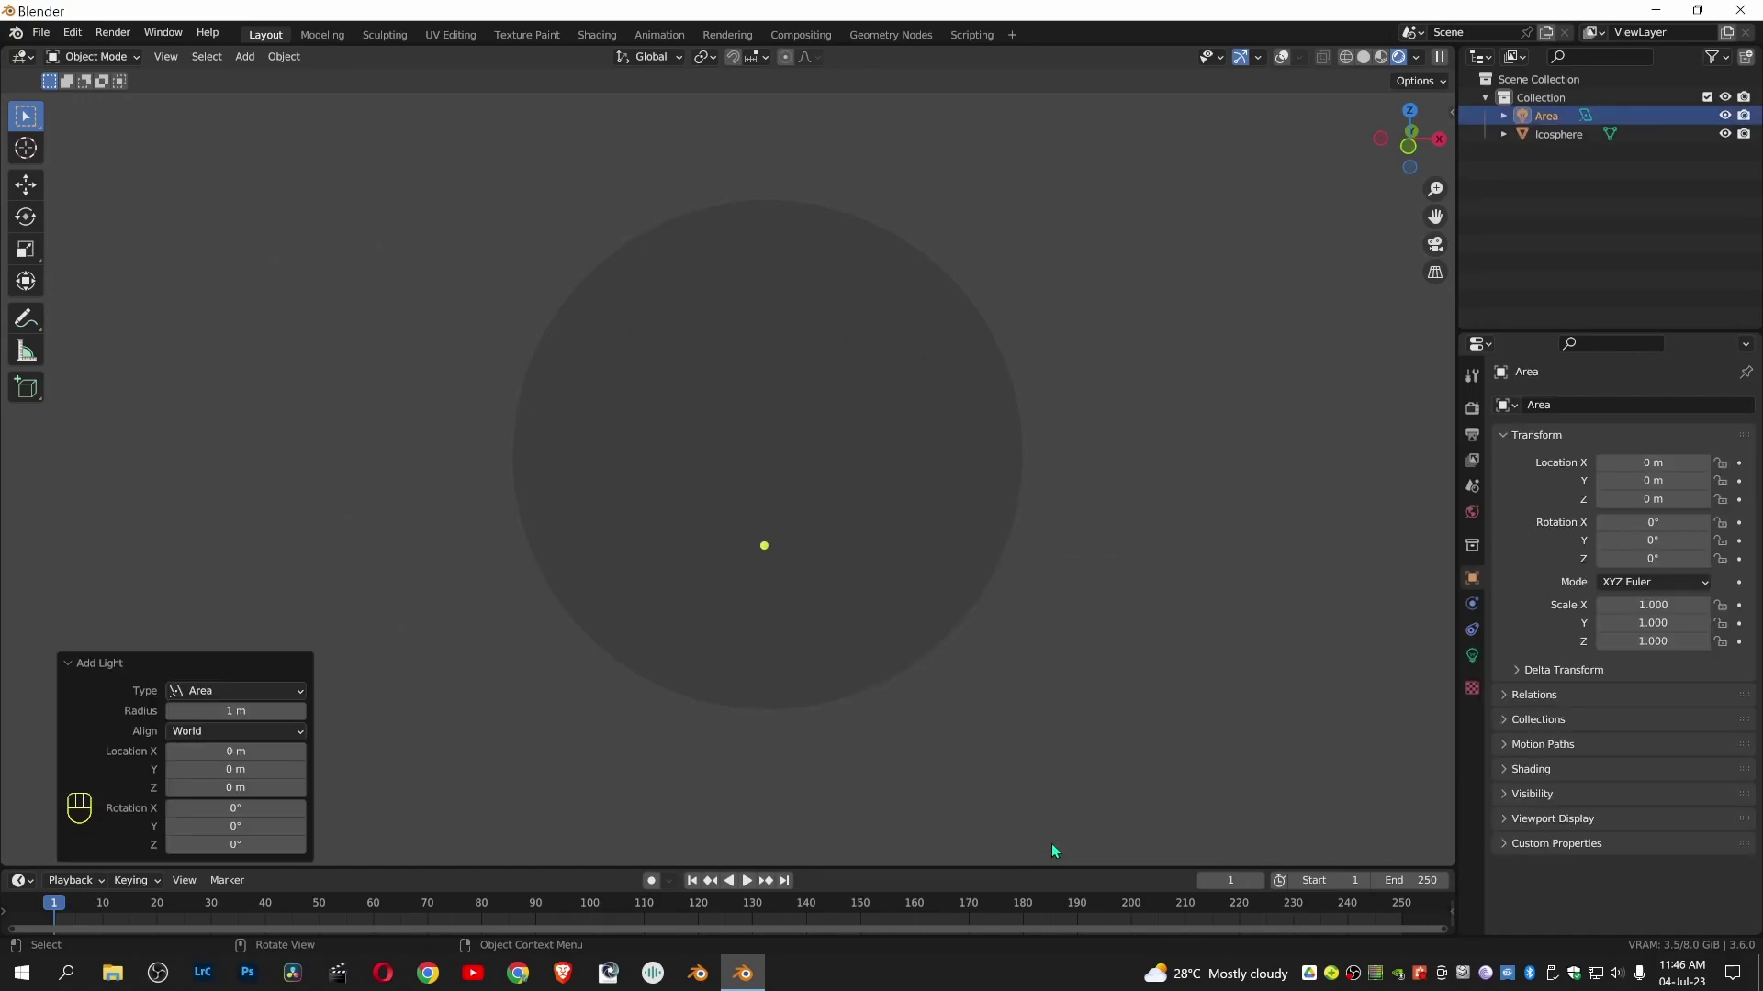
pyautogui.press('s')
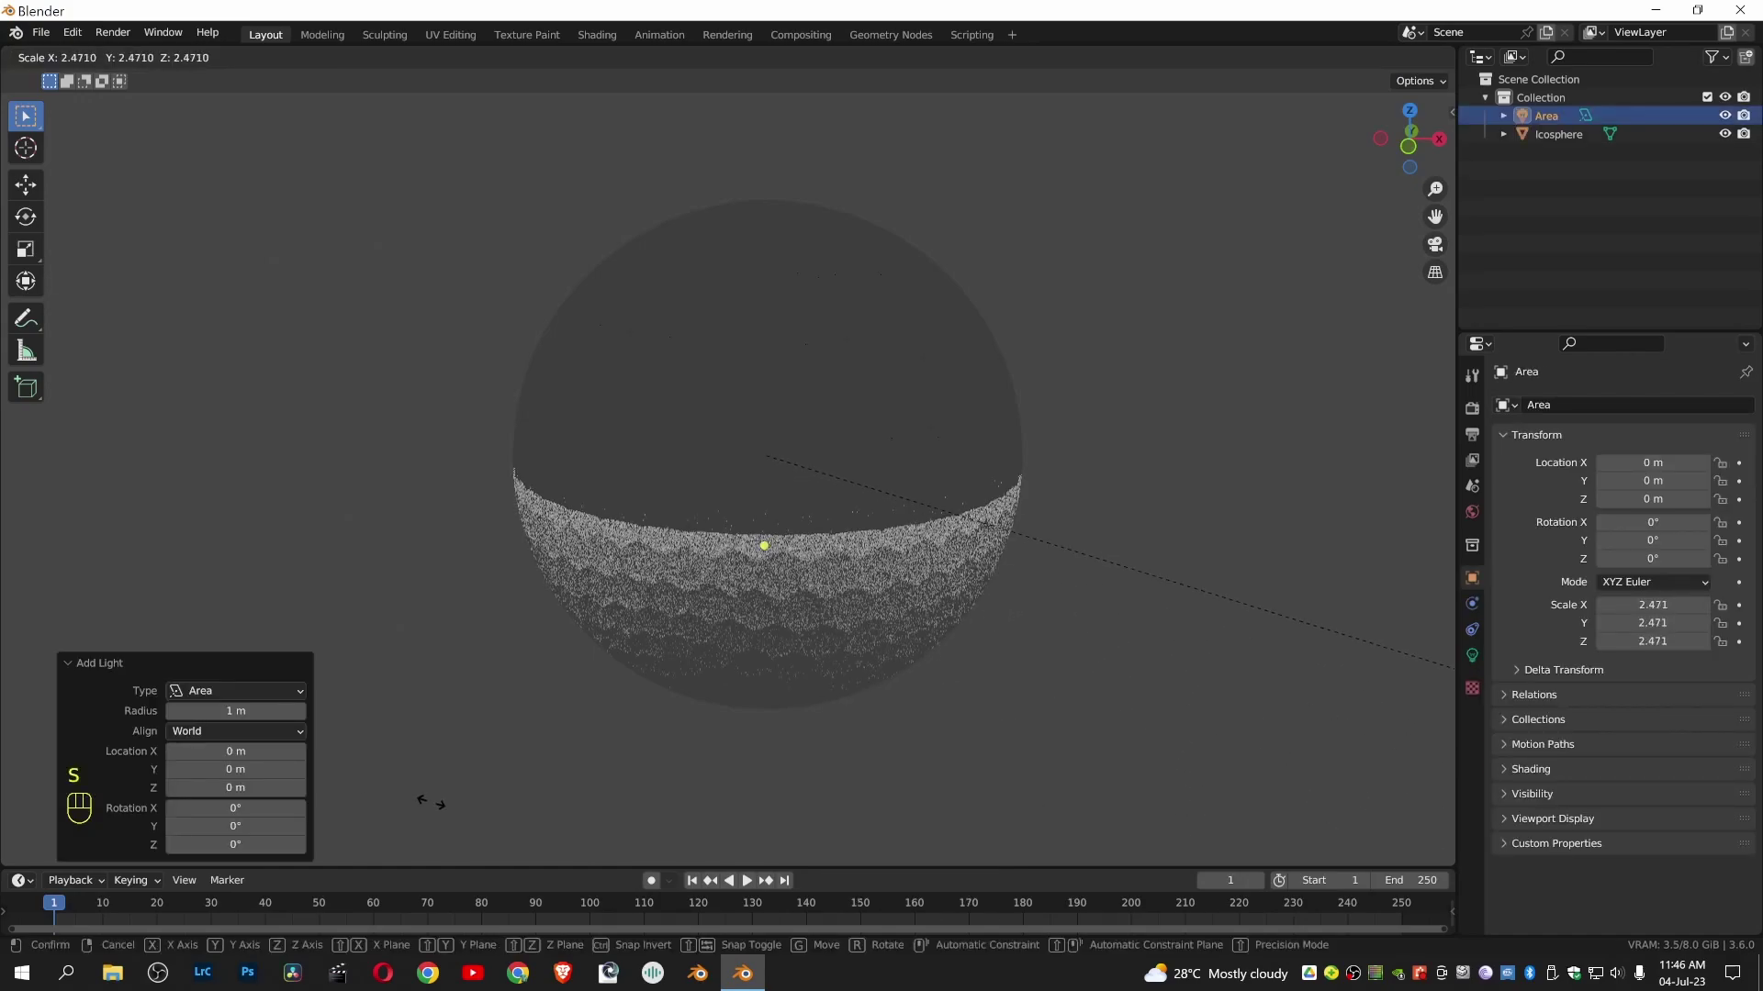
pyautogui.click(499, 806)
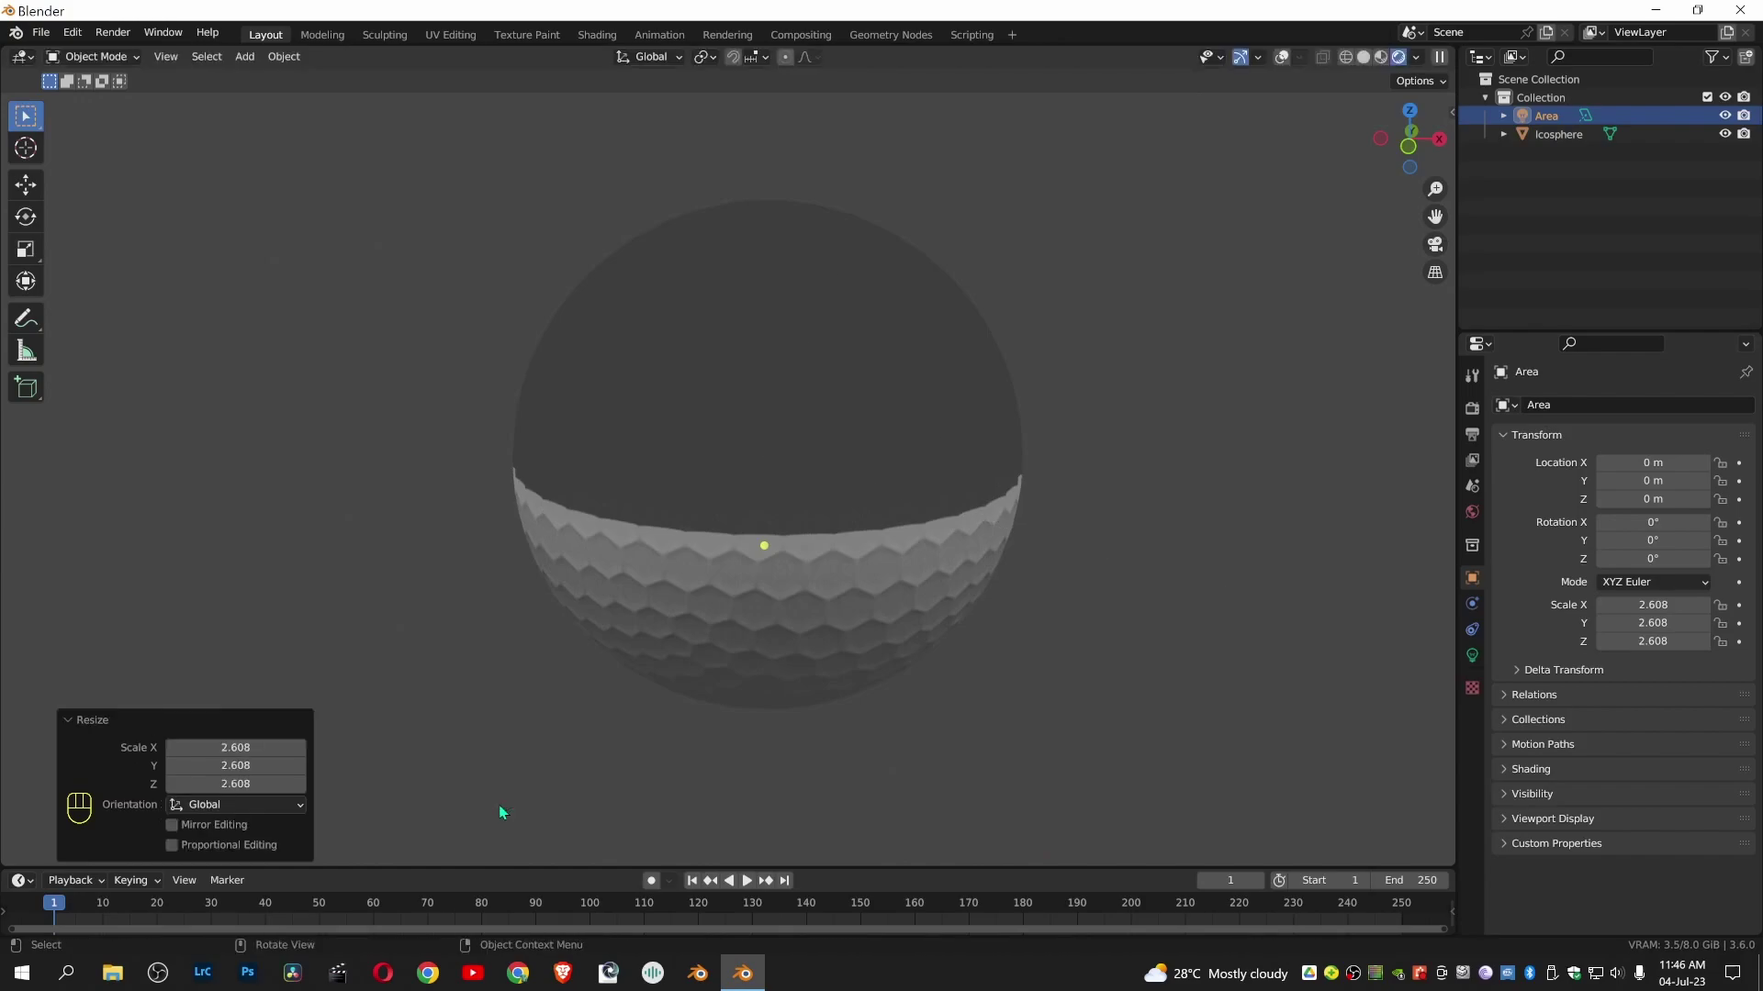
# Raise the area light 1.1022 m along Z, set its power to 50 W, and show overlays.
pyautogui.press('g')
pyautogui.press('z')
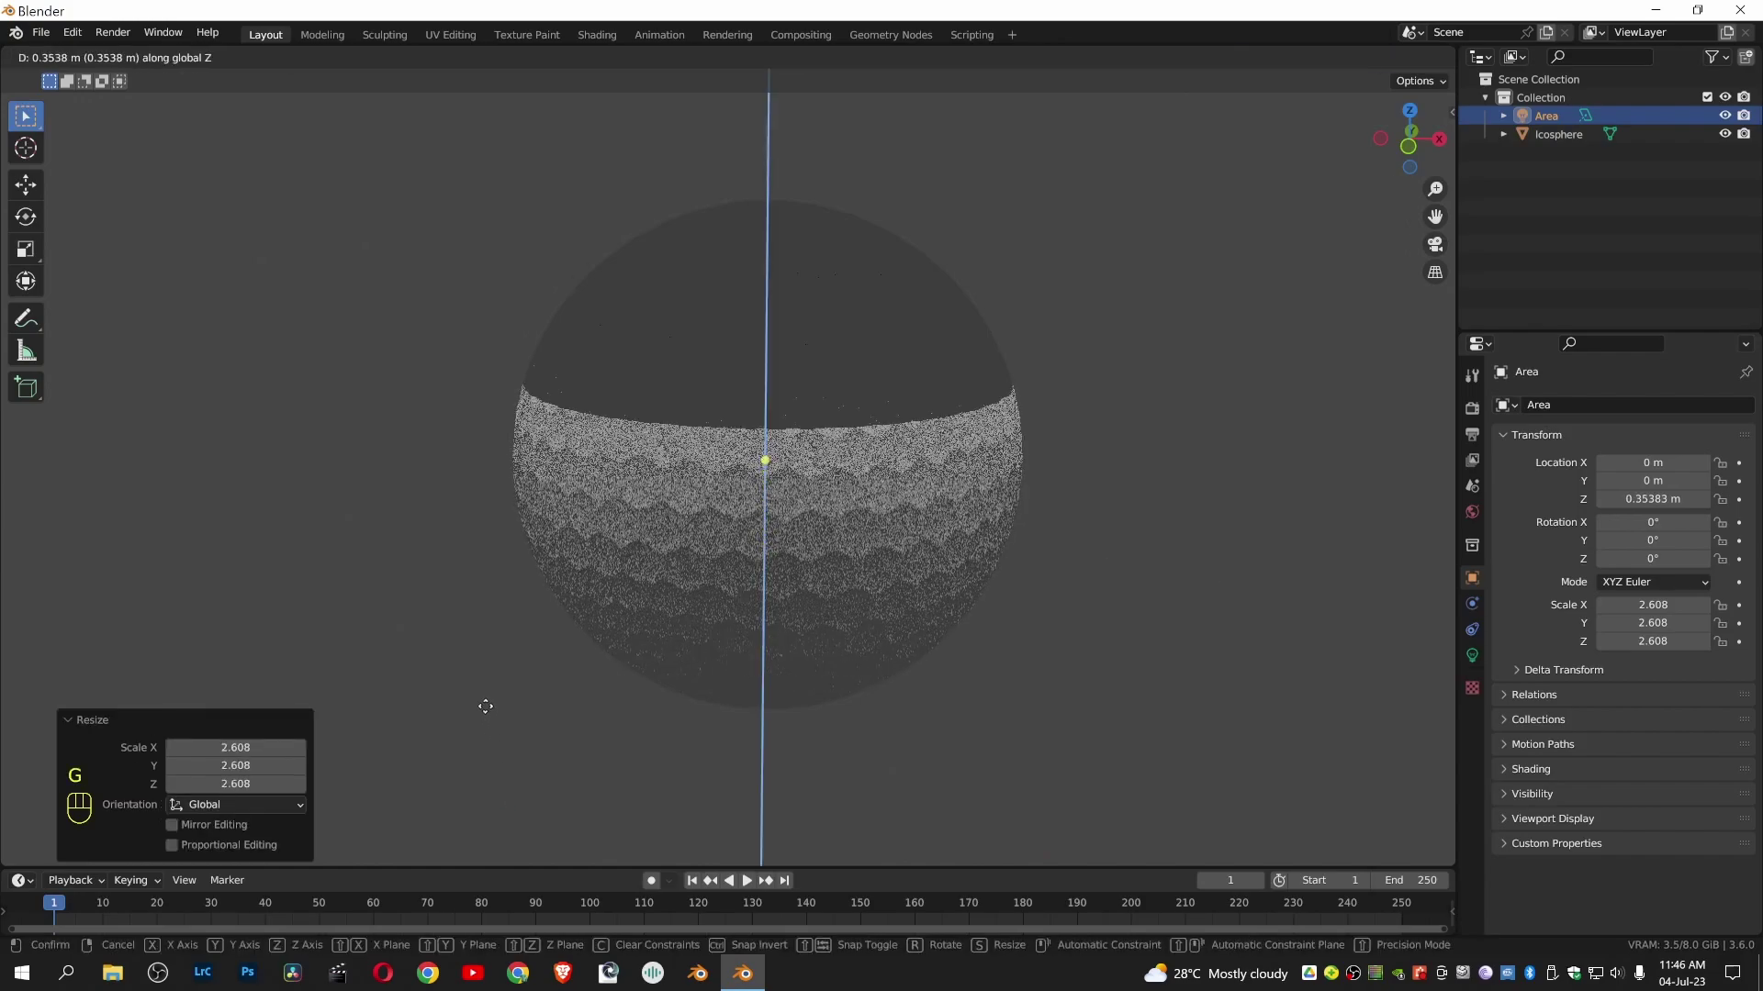
pyautogui.click(470, 517)
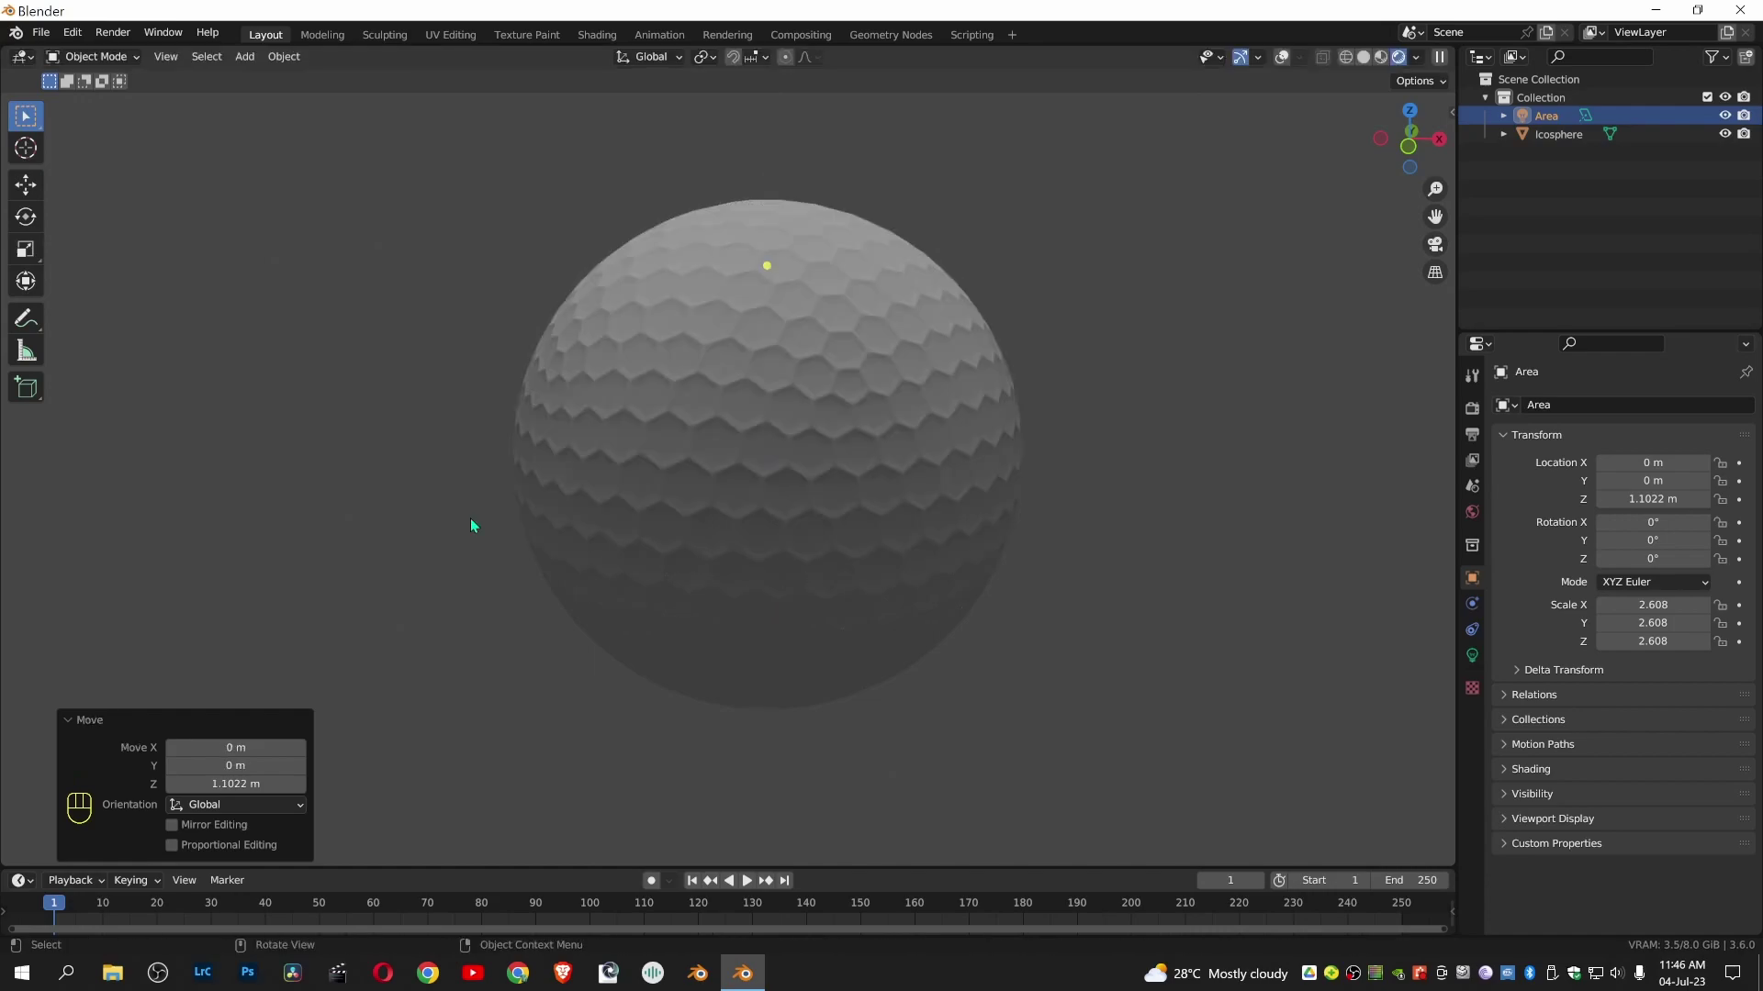
pyautogui.click(1472, 656)
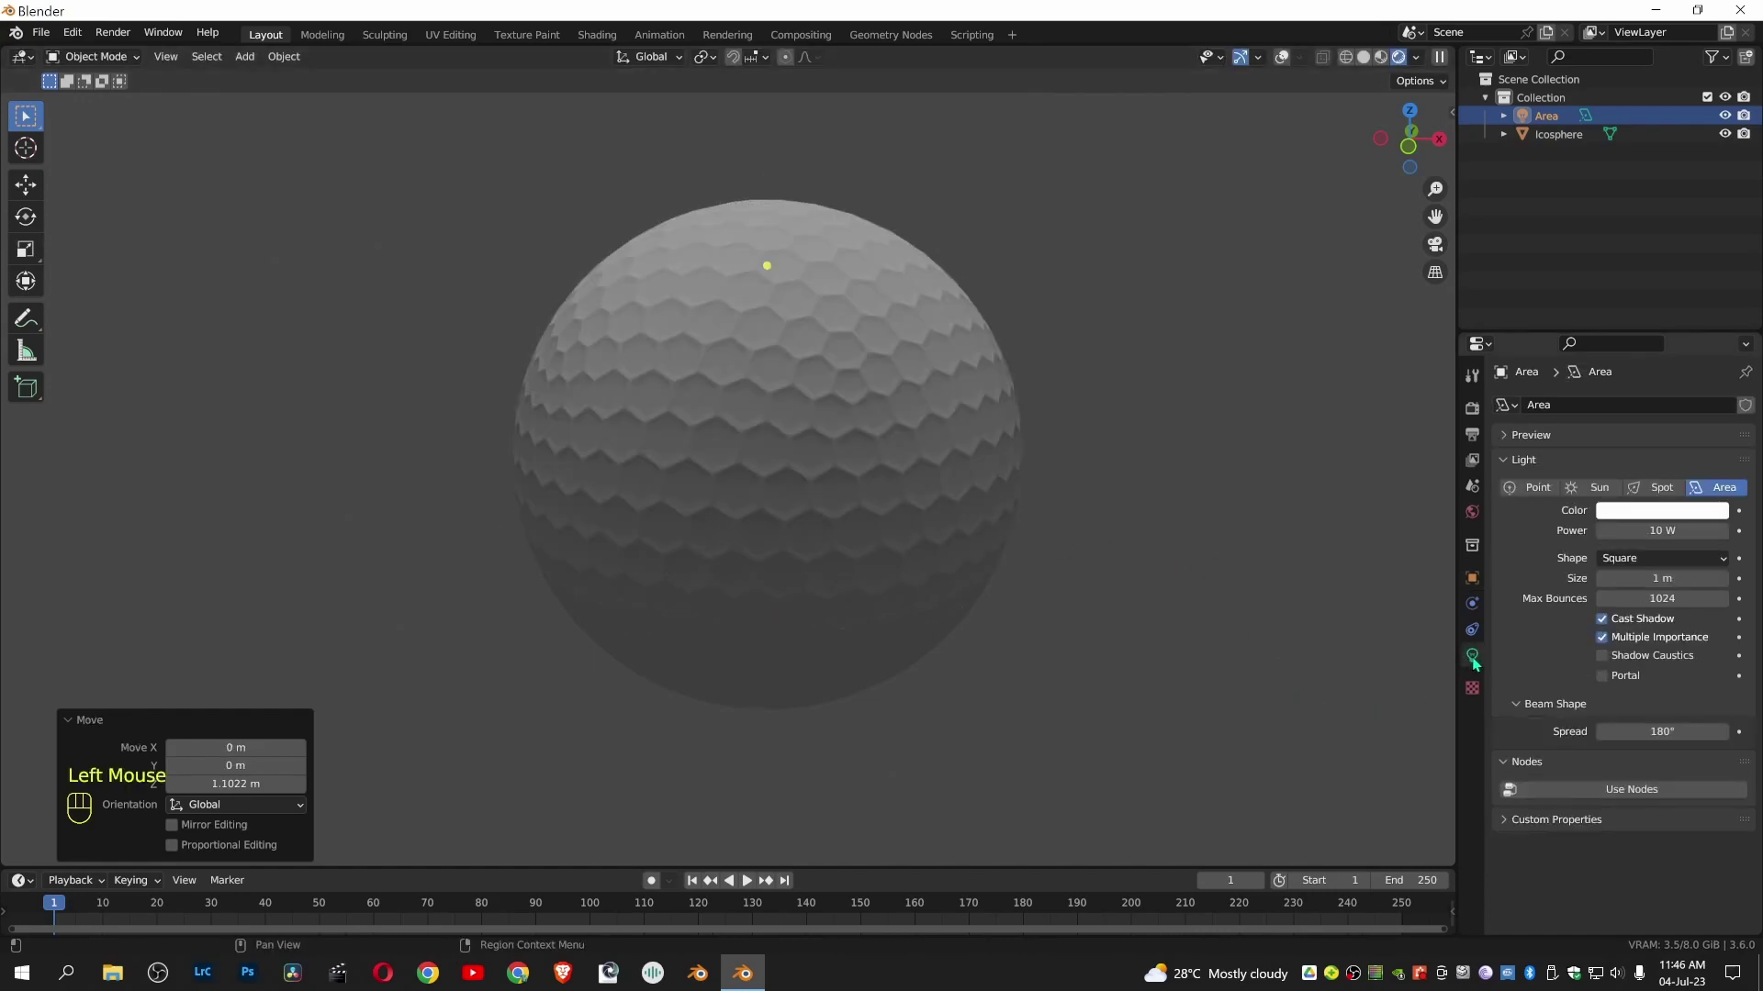
pyautogui.click(1662, 531)
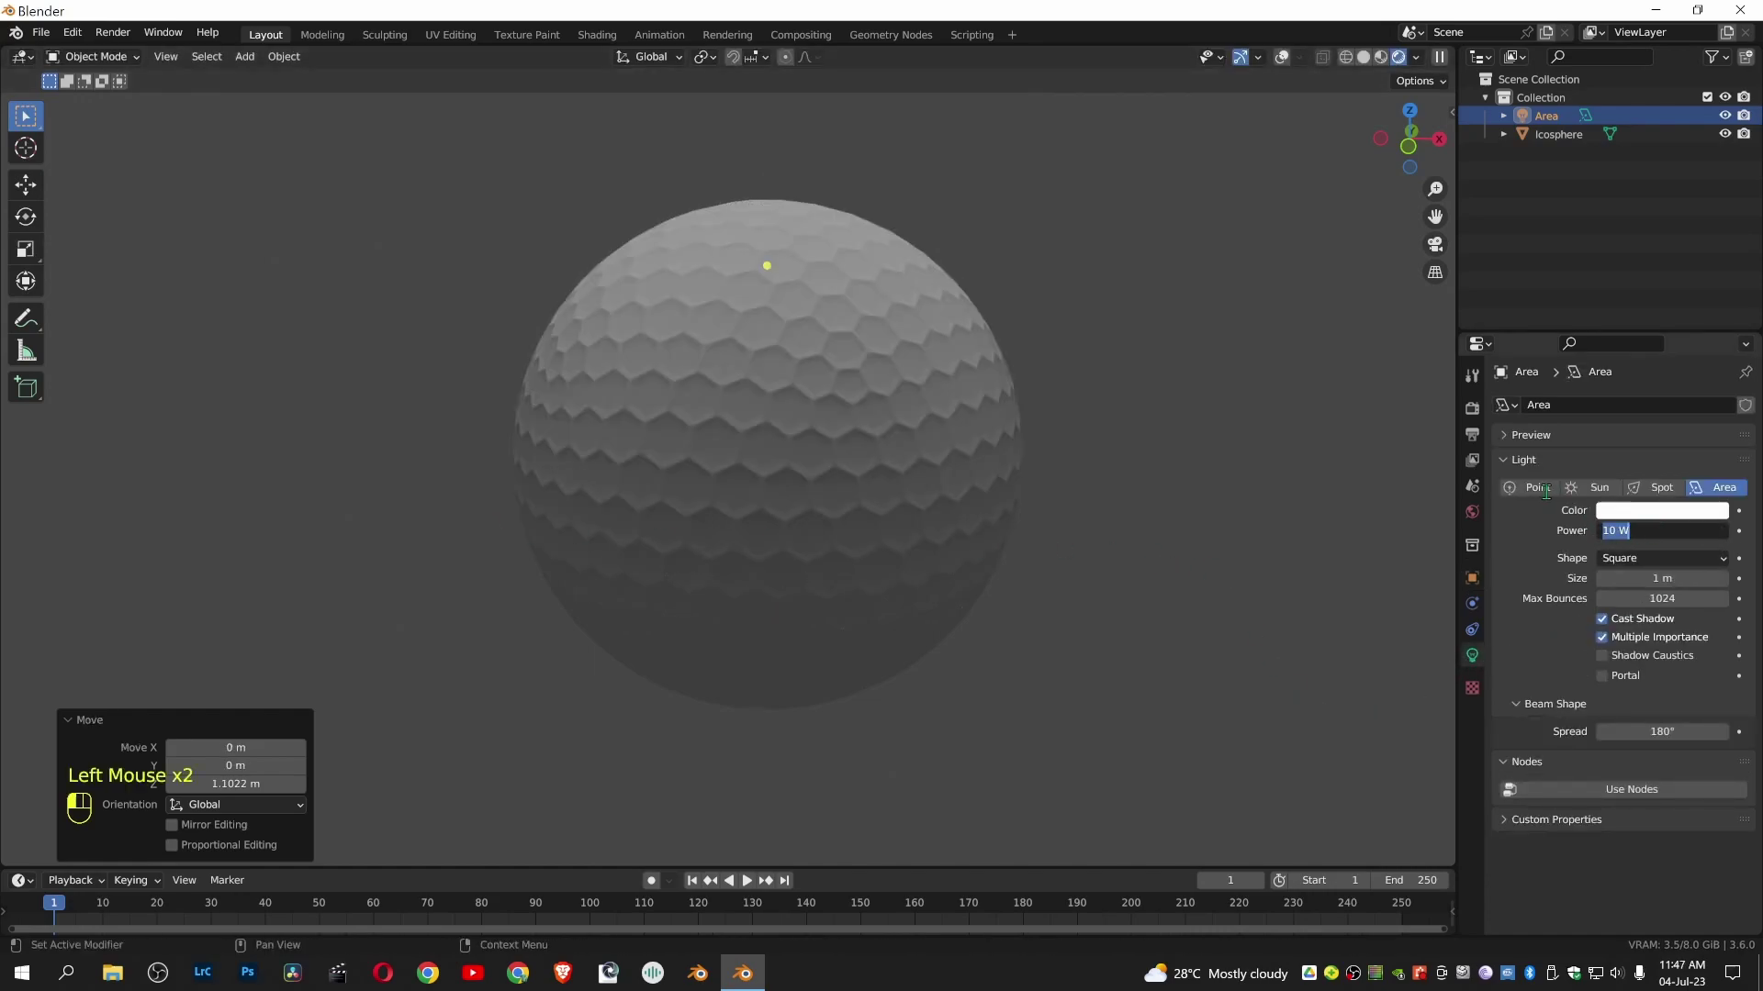
pyautogui.write('50')
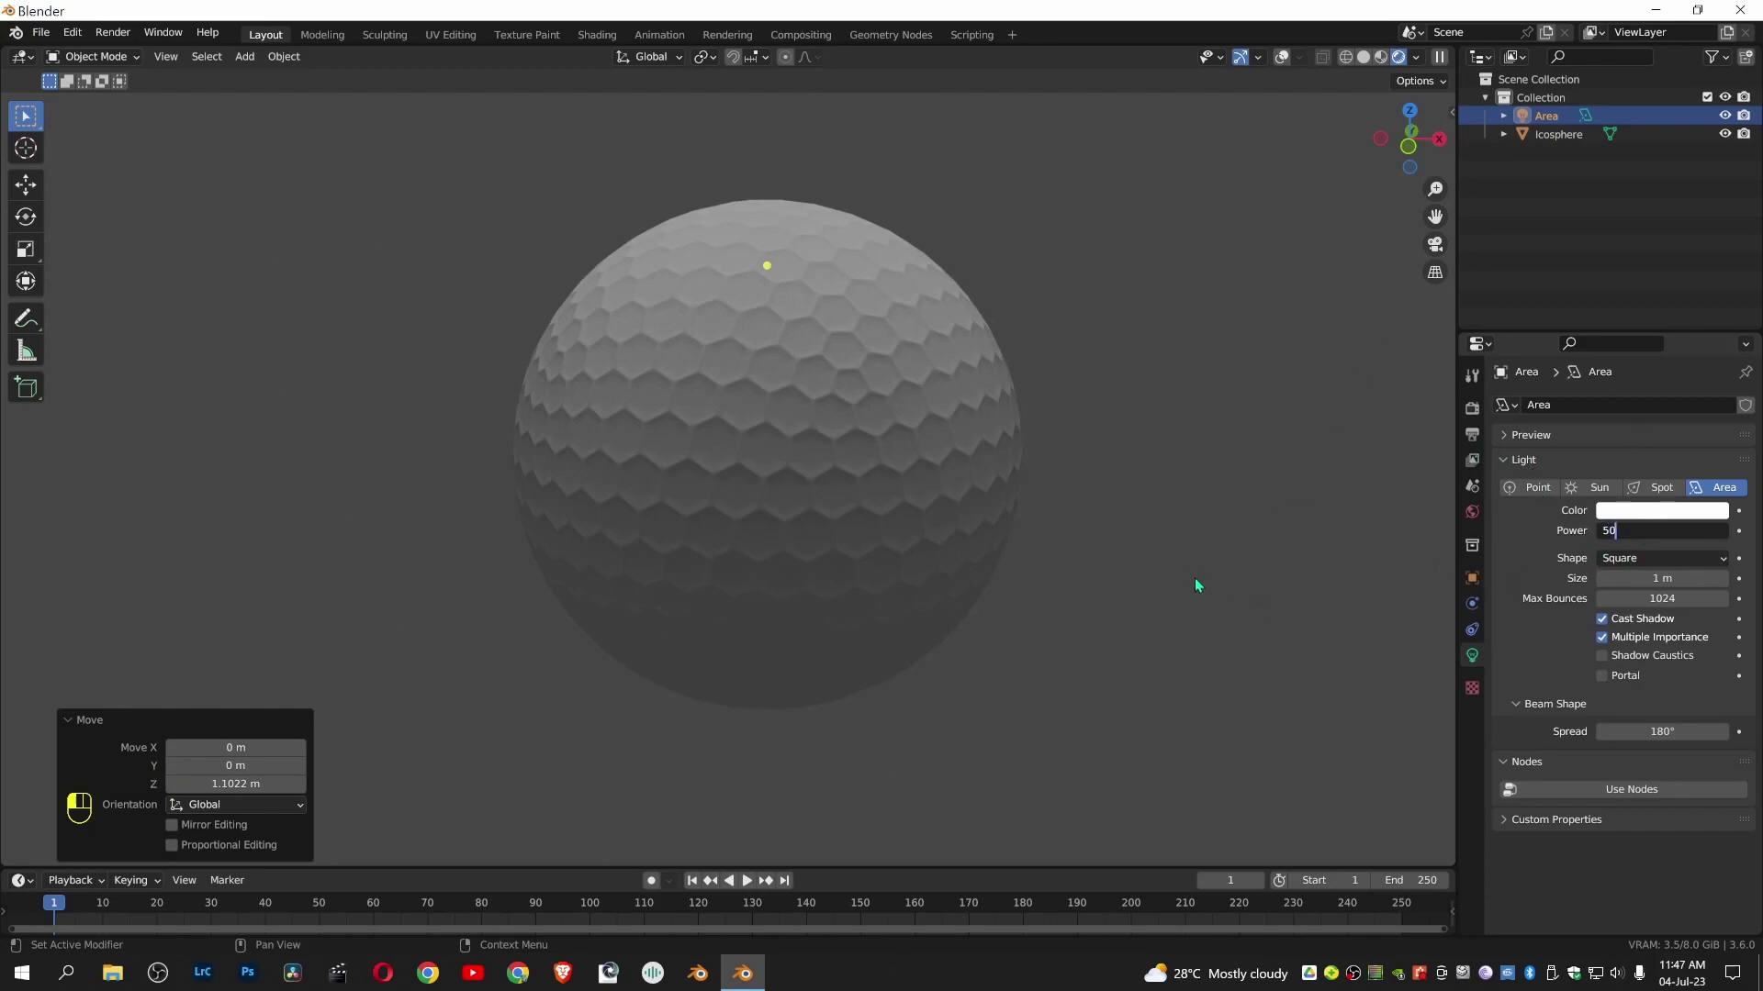
pyautogui.press('Return')
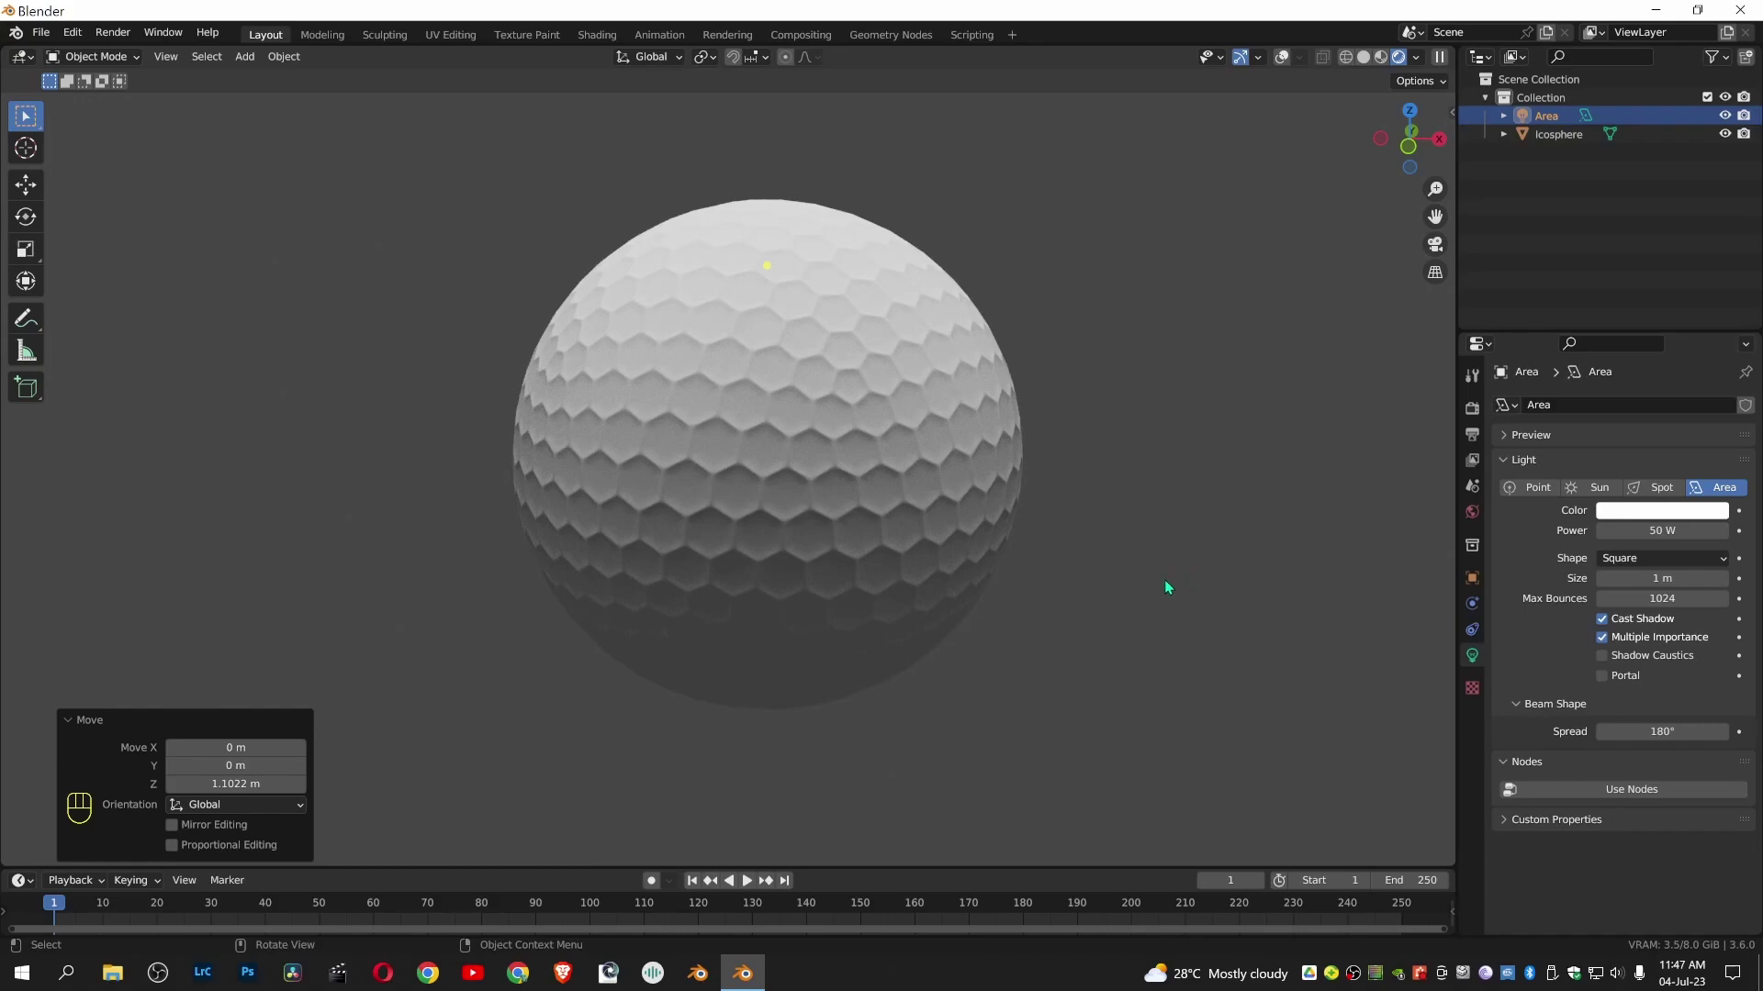
pyautogui.scroll(-2, 986, 556)
pyautogui.click(1282, 57)
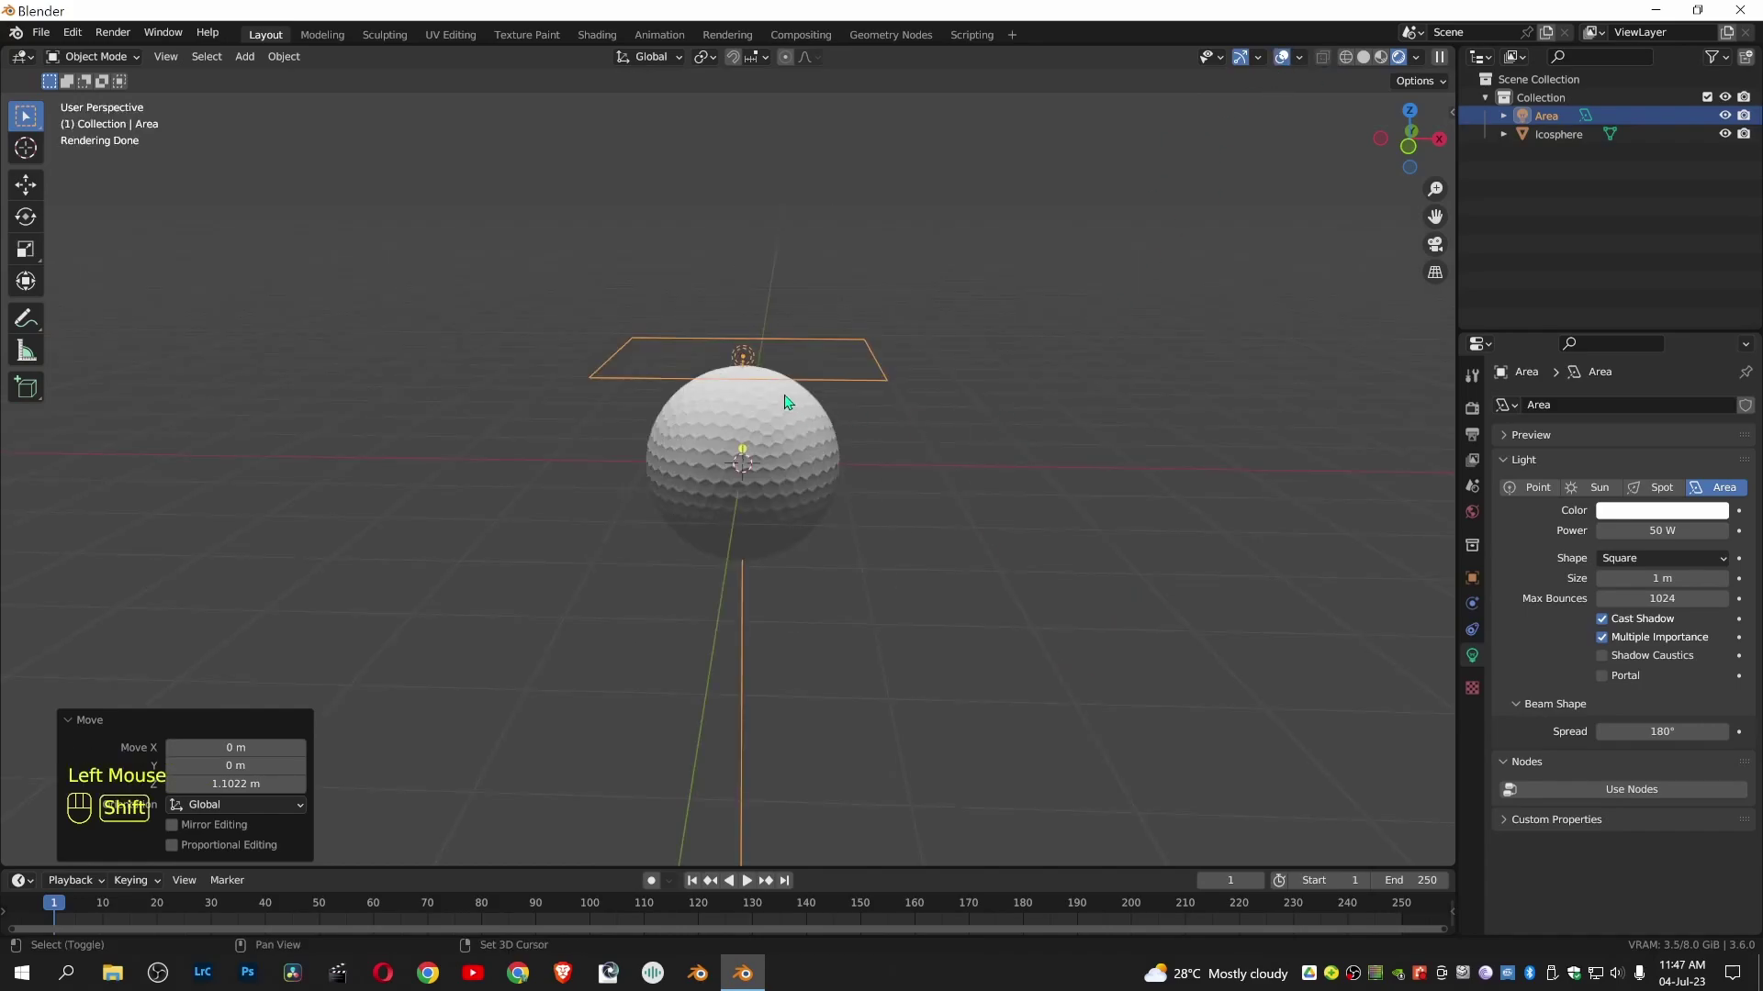
# Duplicate the light twice, placing copies below-right and left of the ball, aimed at it.
pyautogui.hotkey('shift', 'd')
pyautogui.click(949, 737)
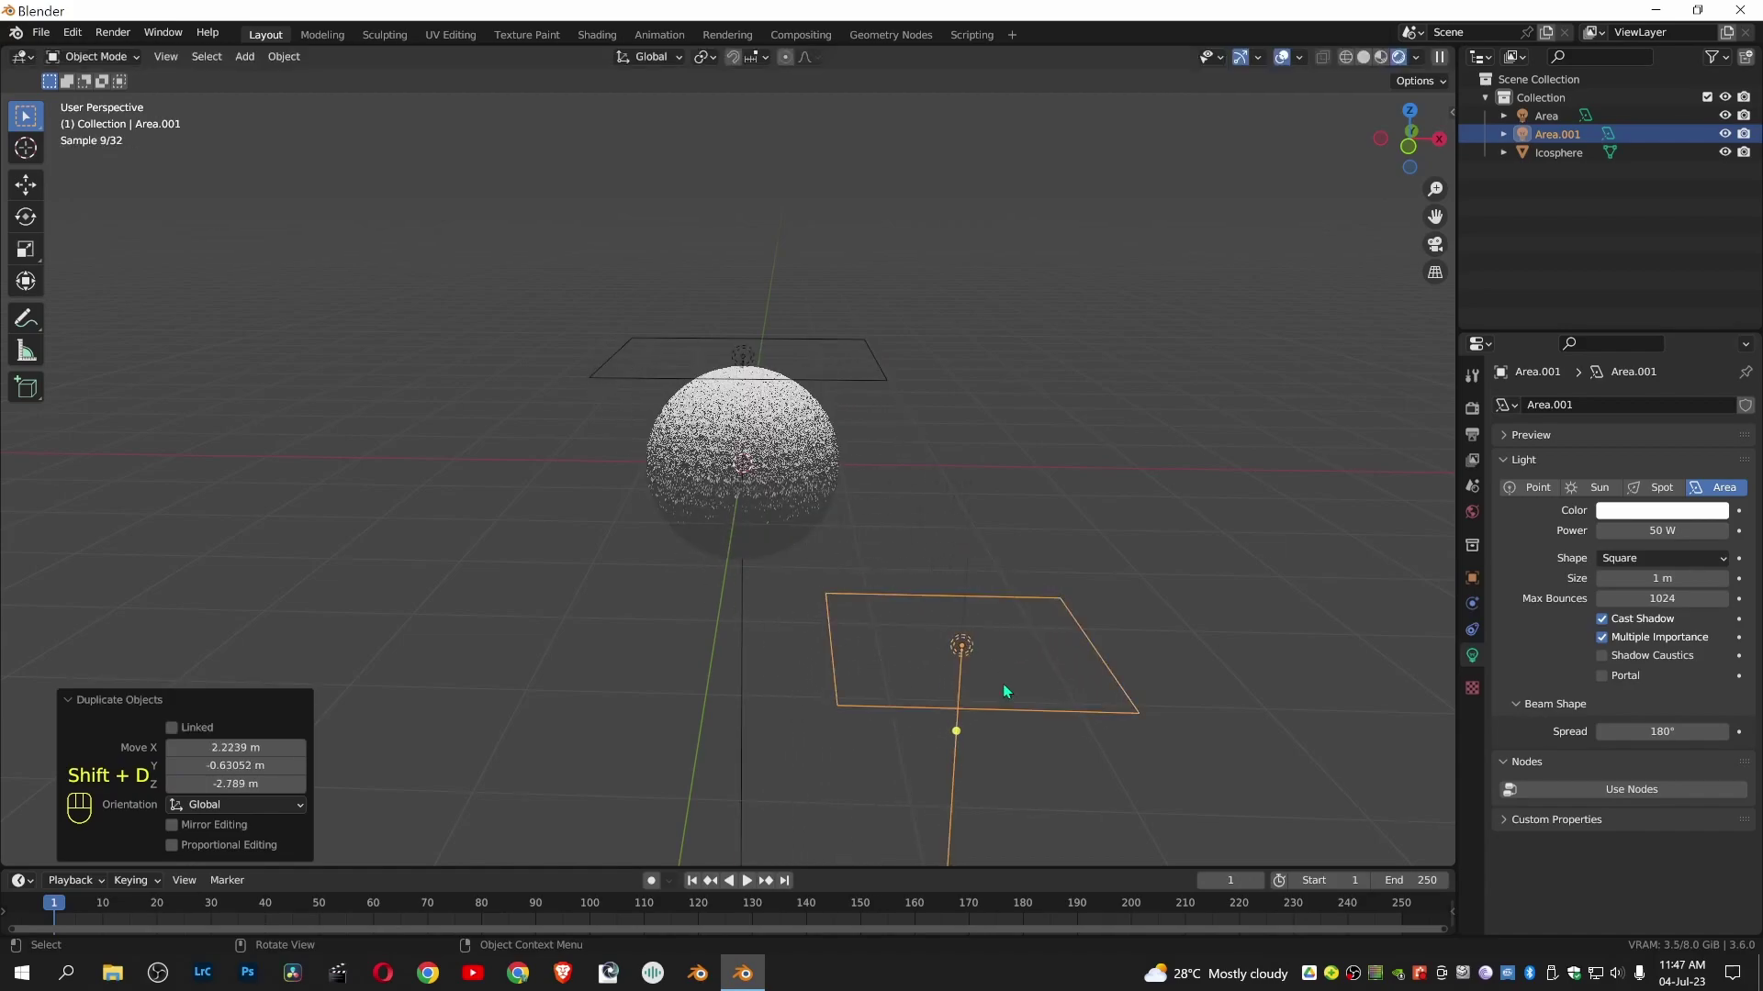
pyautogui.moveTo(953, 734); pyautogui.dragTo(774, 481)
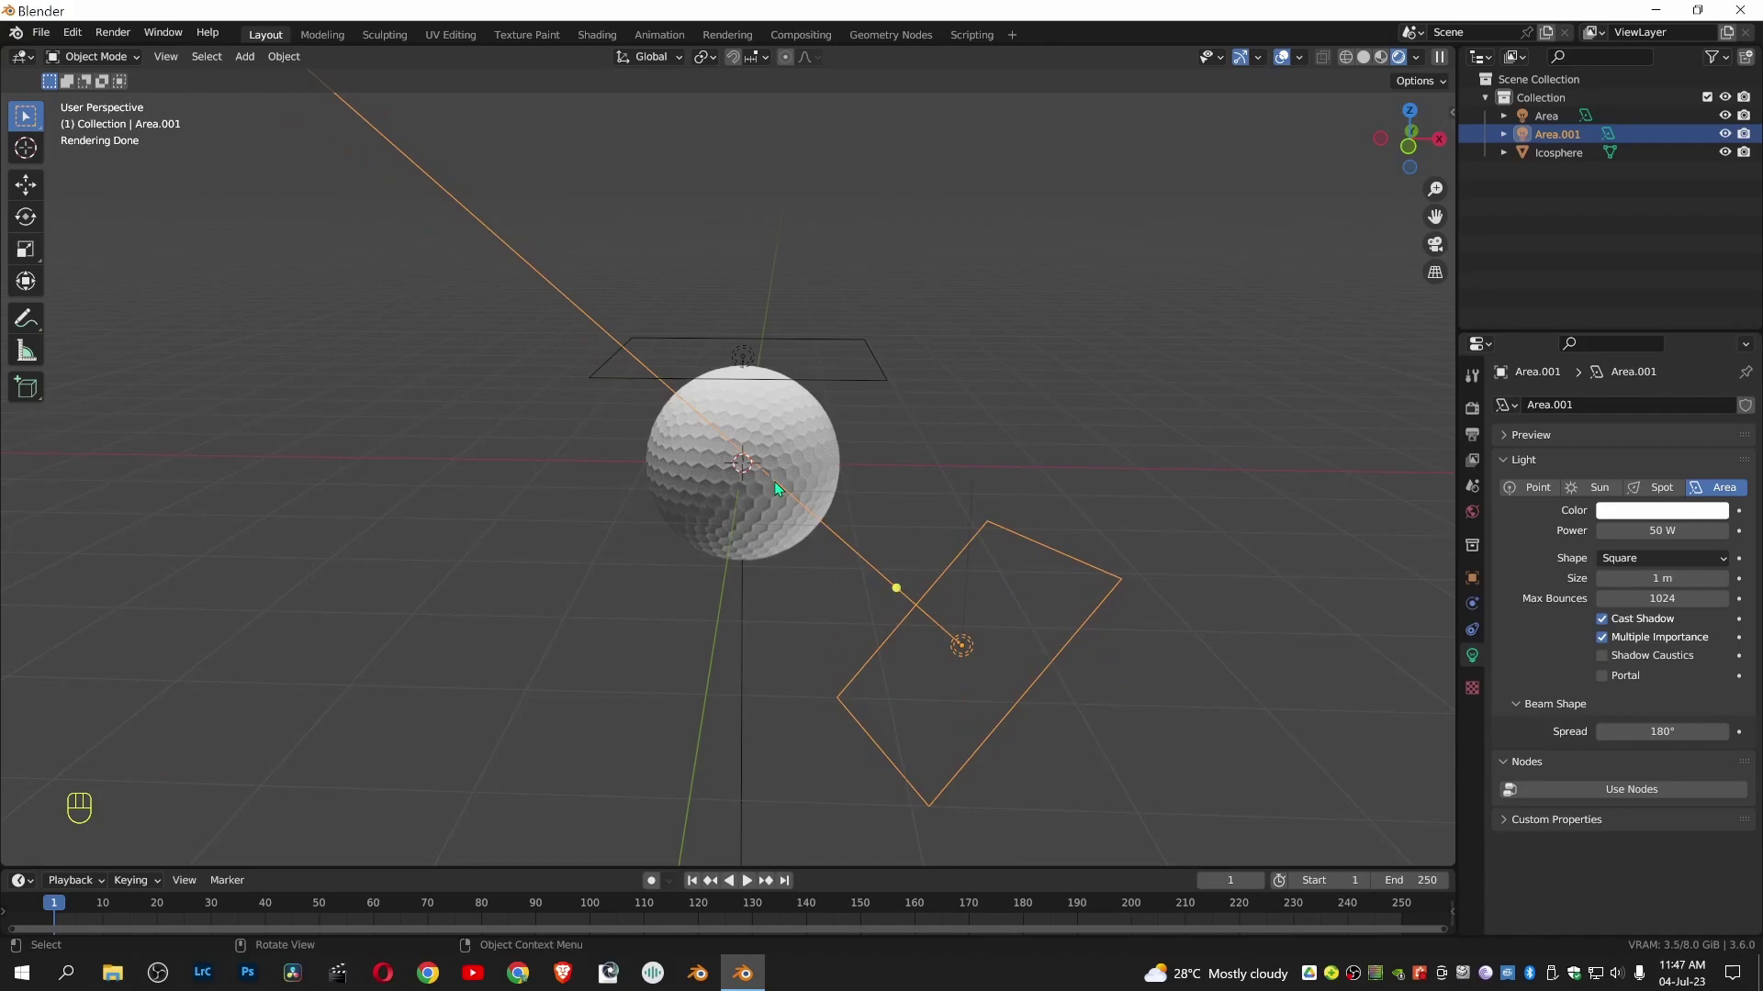
pyautogui.hotkey('shift', 'd')
pyautogui.click(278, 532)
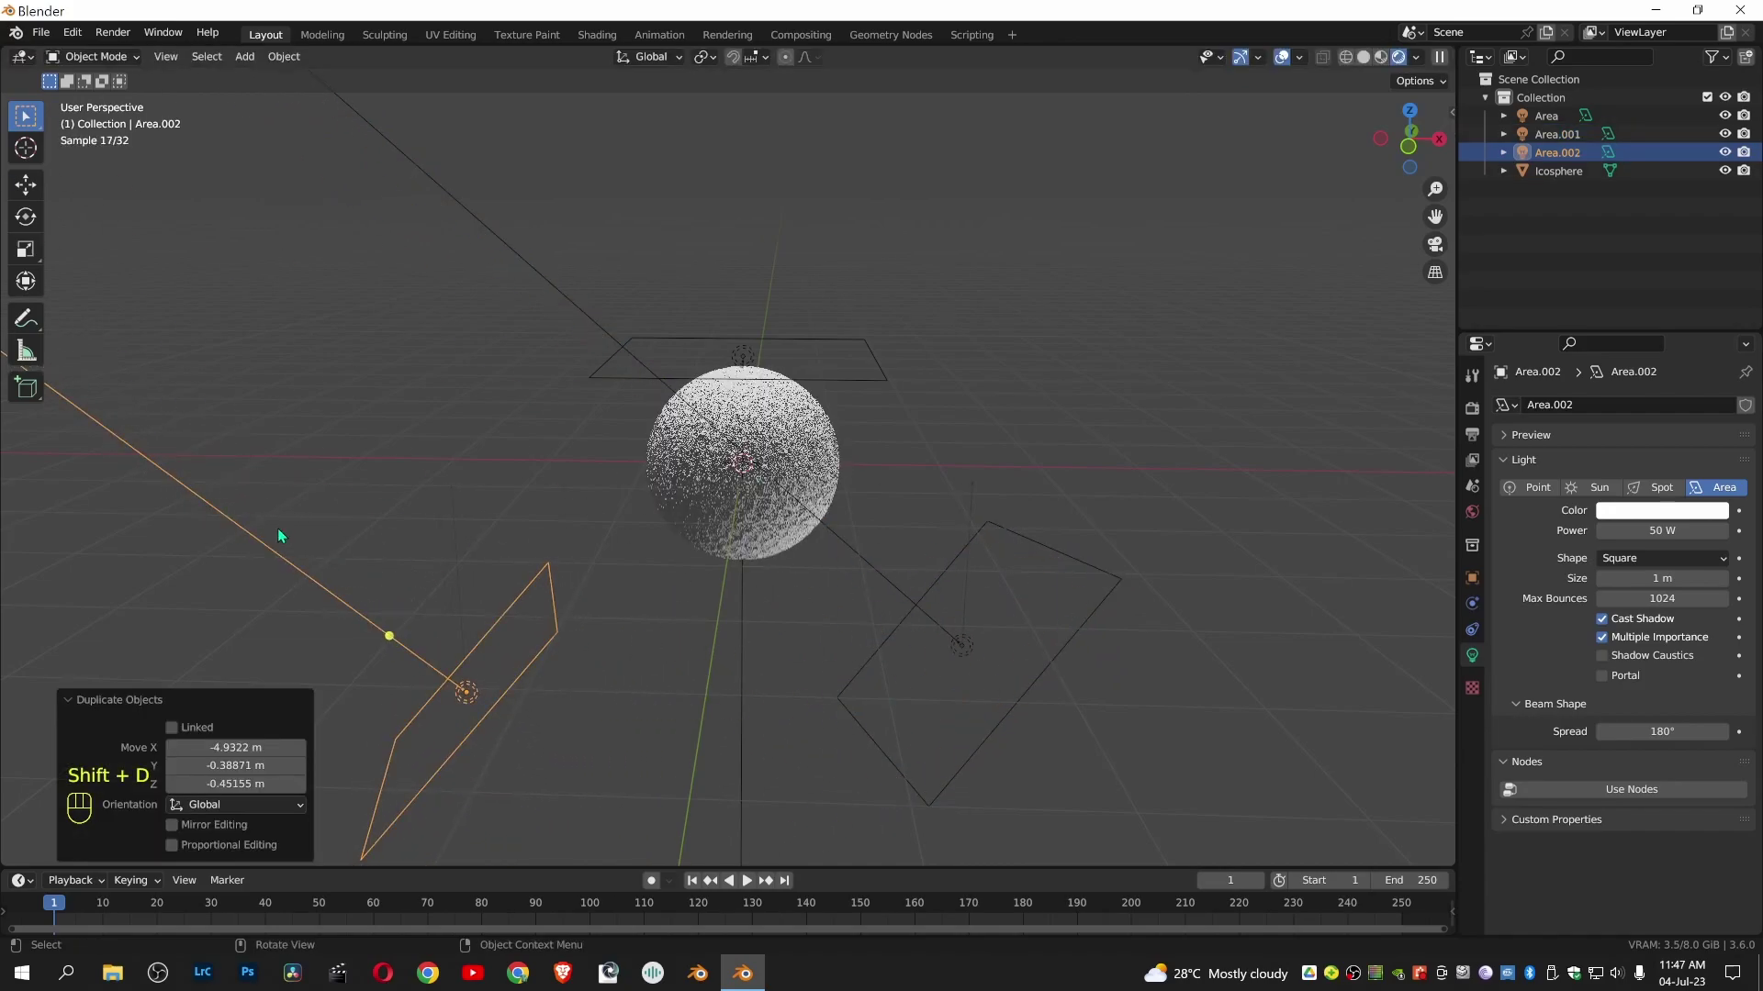
pyautogui.moveTo(390, 635); pyautogui.dragTo(675, 519)
# Raise the original top light, move it up-left, and aim it at the golf ball.
pyautogui.click(744, 360)
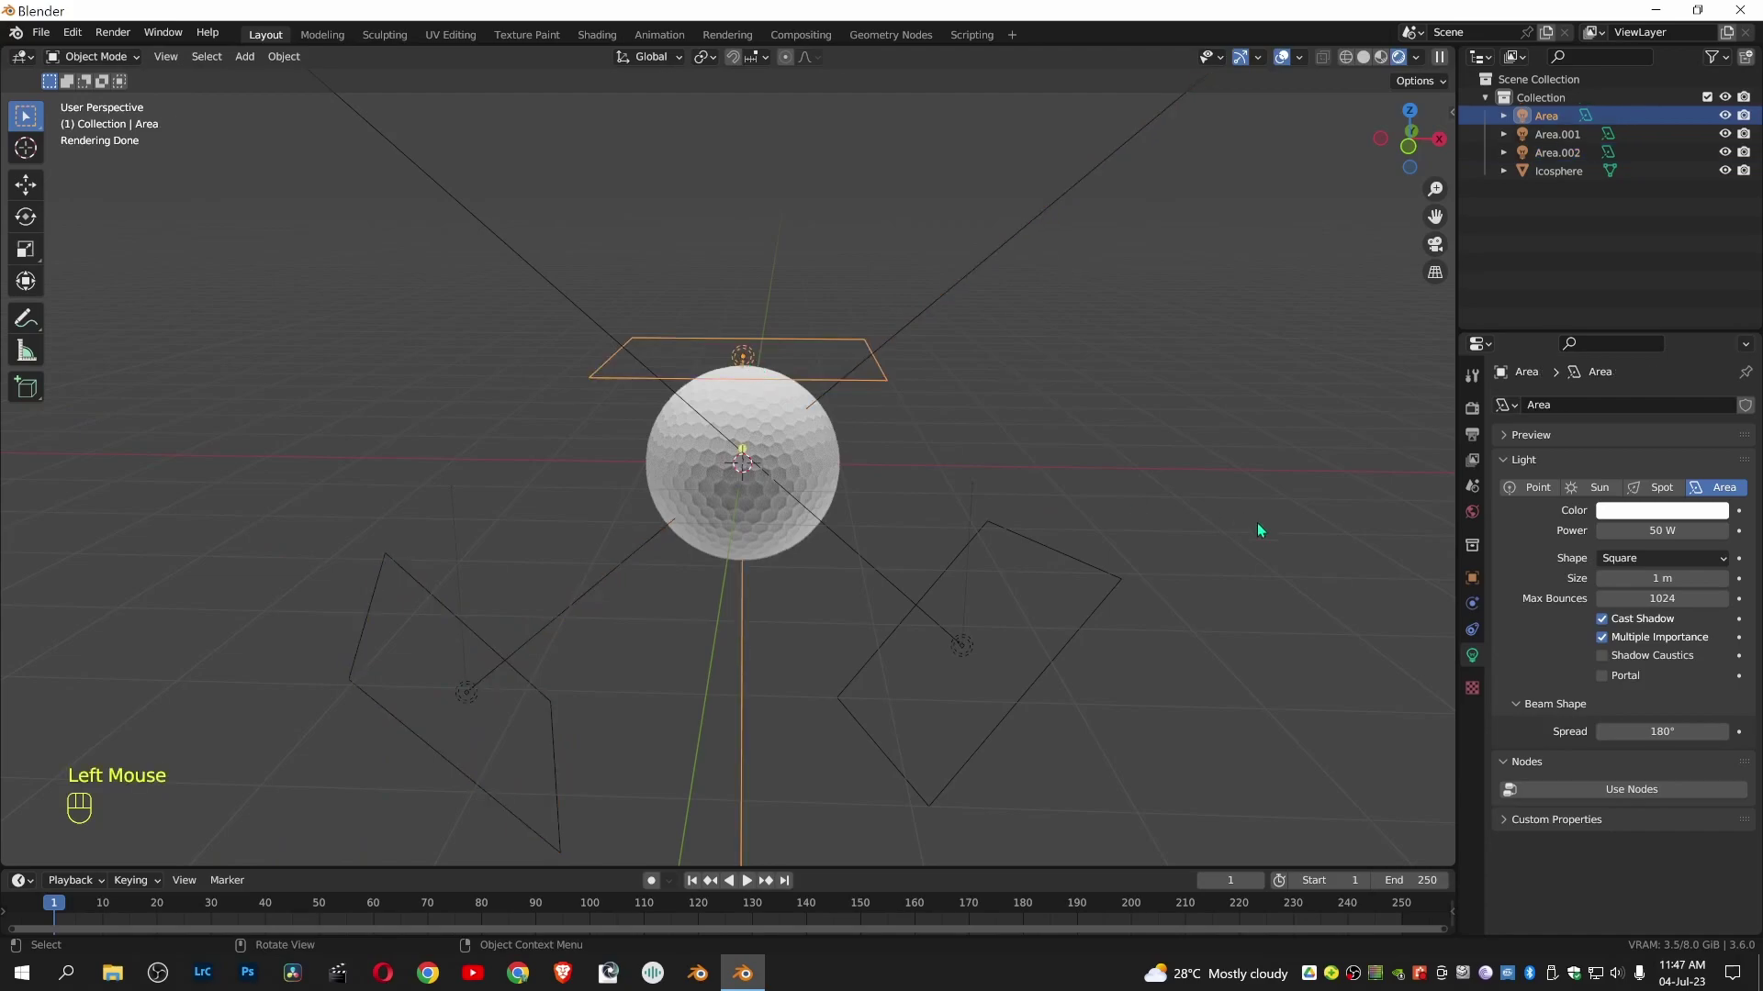
pyautogui.moveTo(1257, 530); pyautogui.dragTo(559, 657, button='middle')
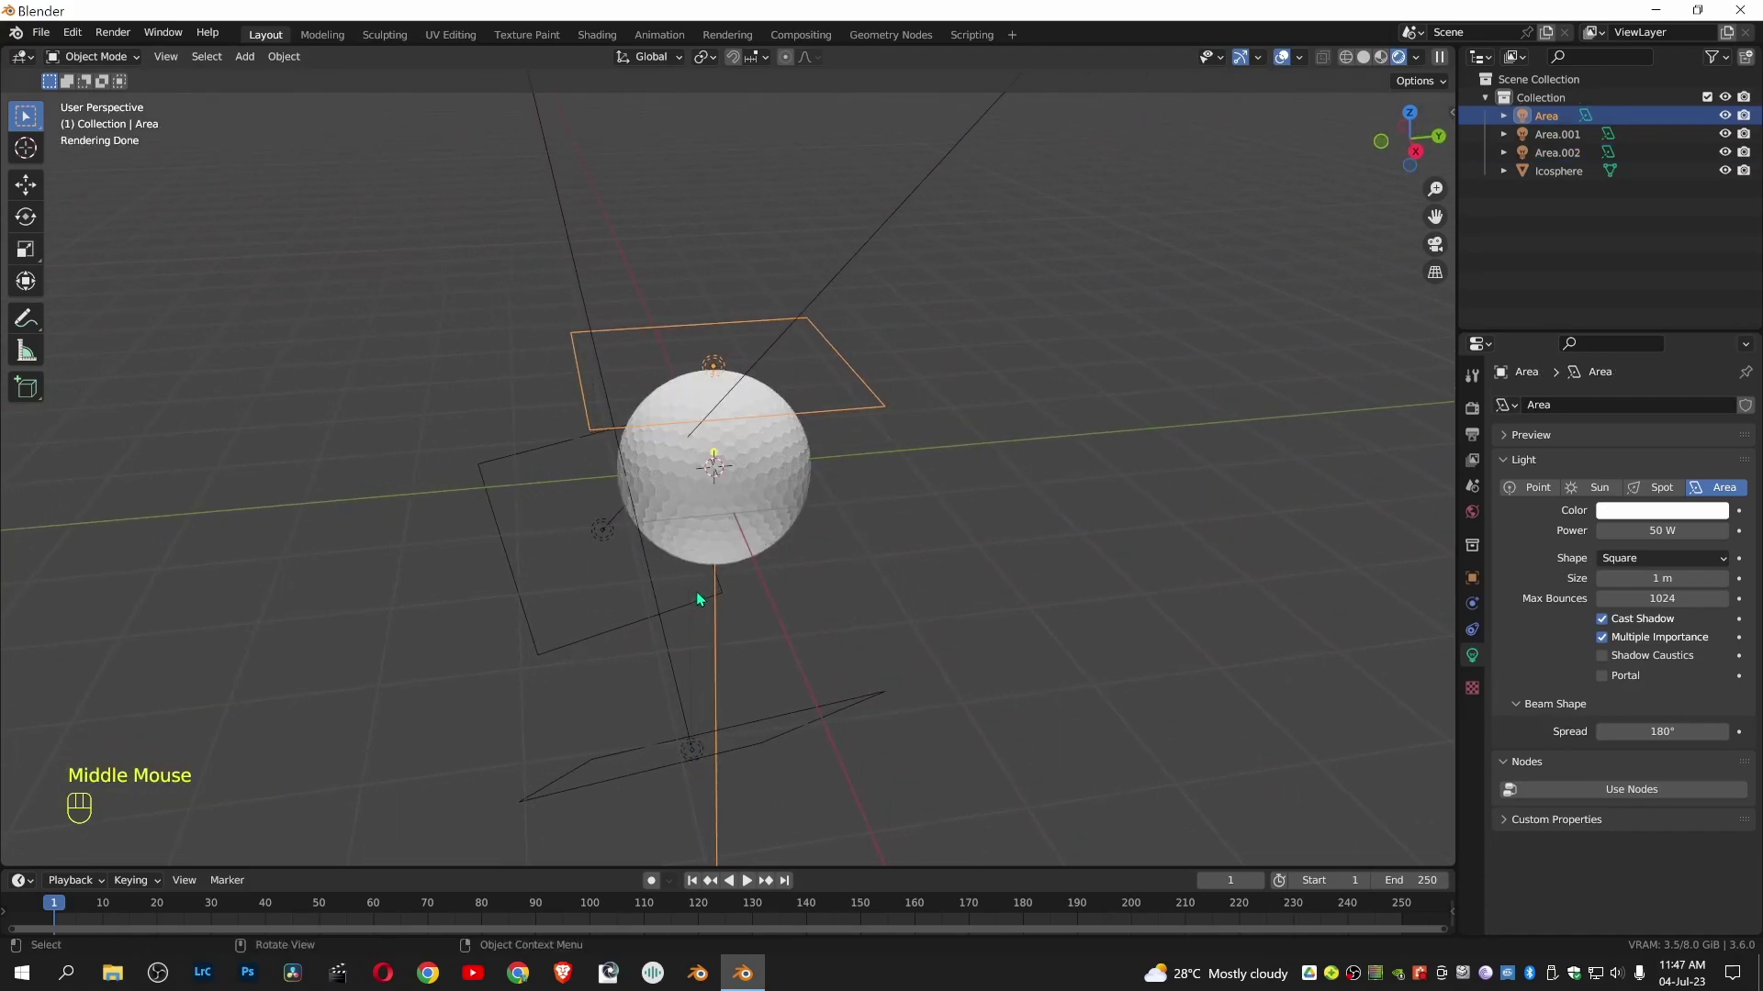
pyautogui.press('g')
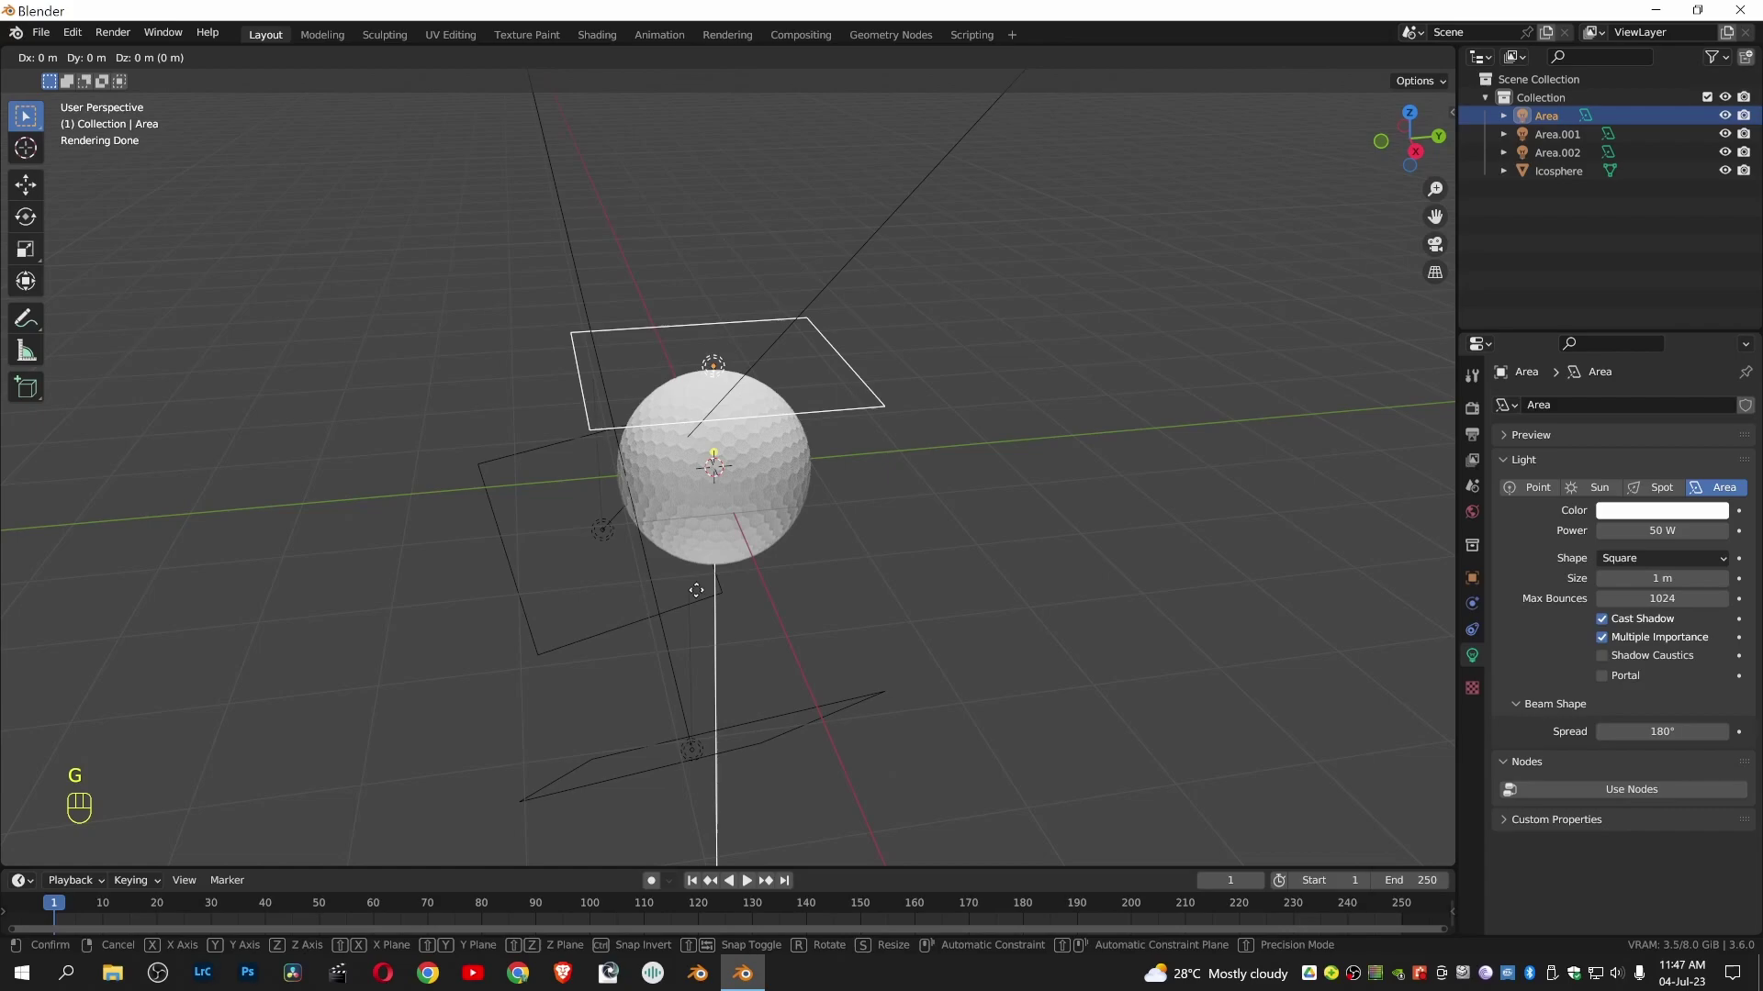
pyautogui.press('z')
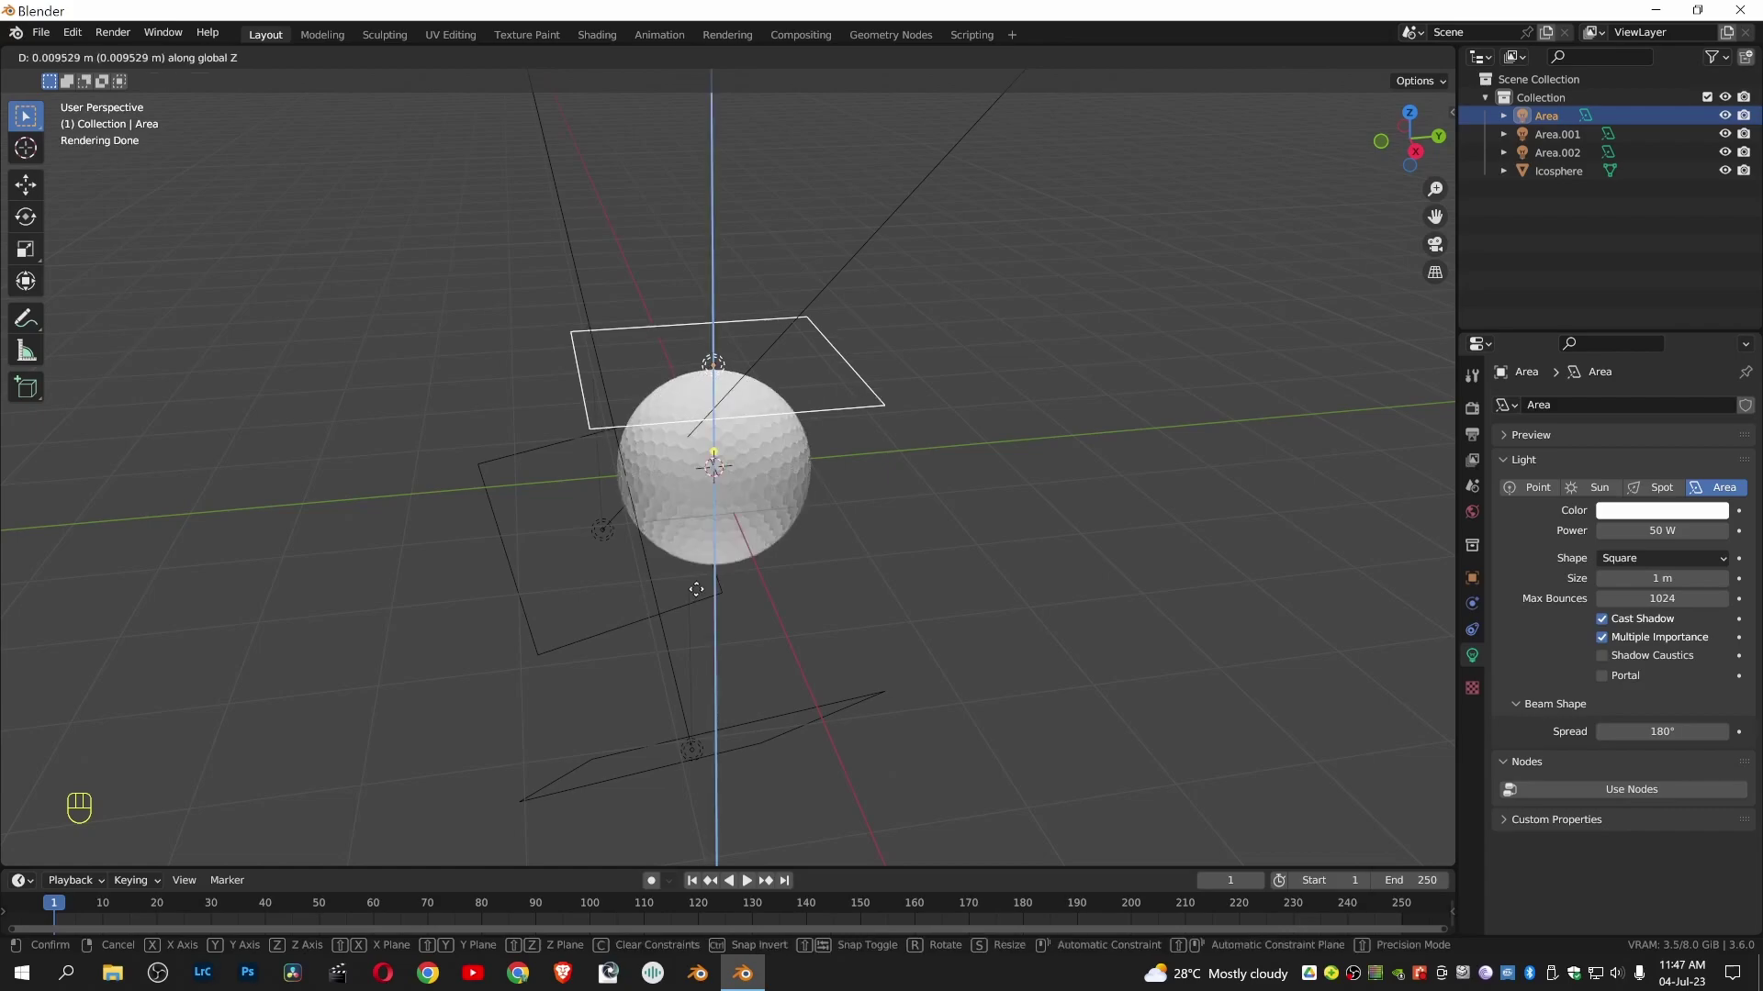
pyautogui.click(694, 548)
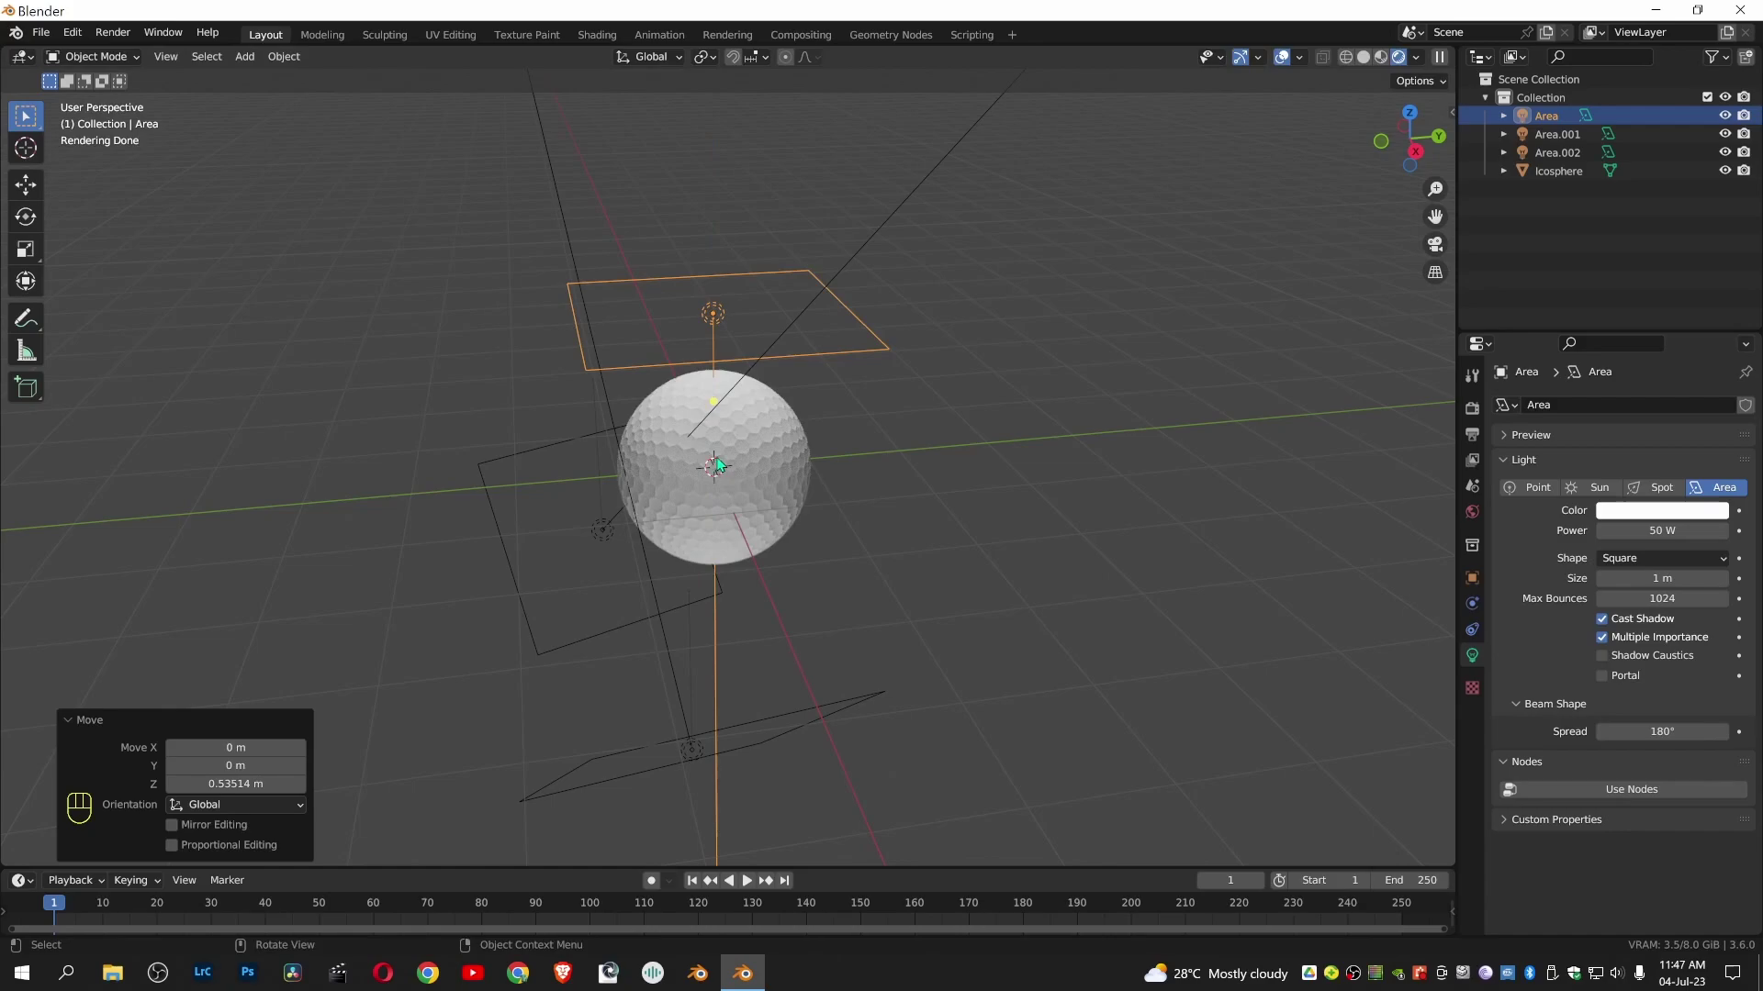
pyautogui.press('g')
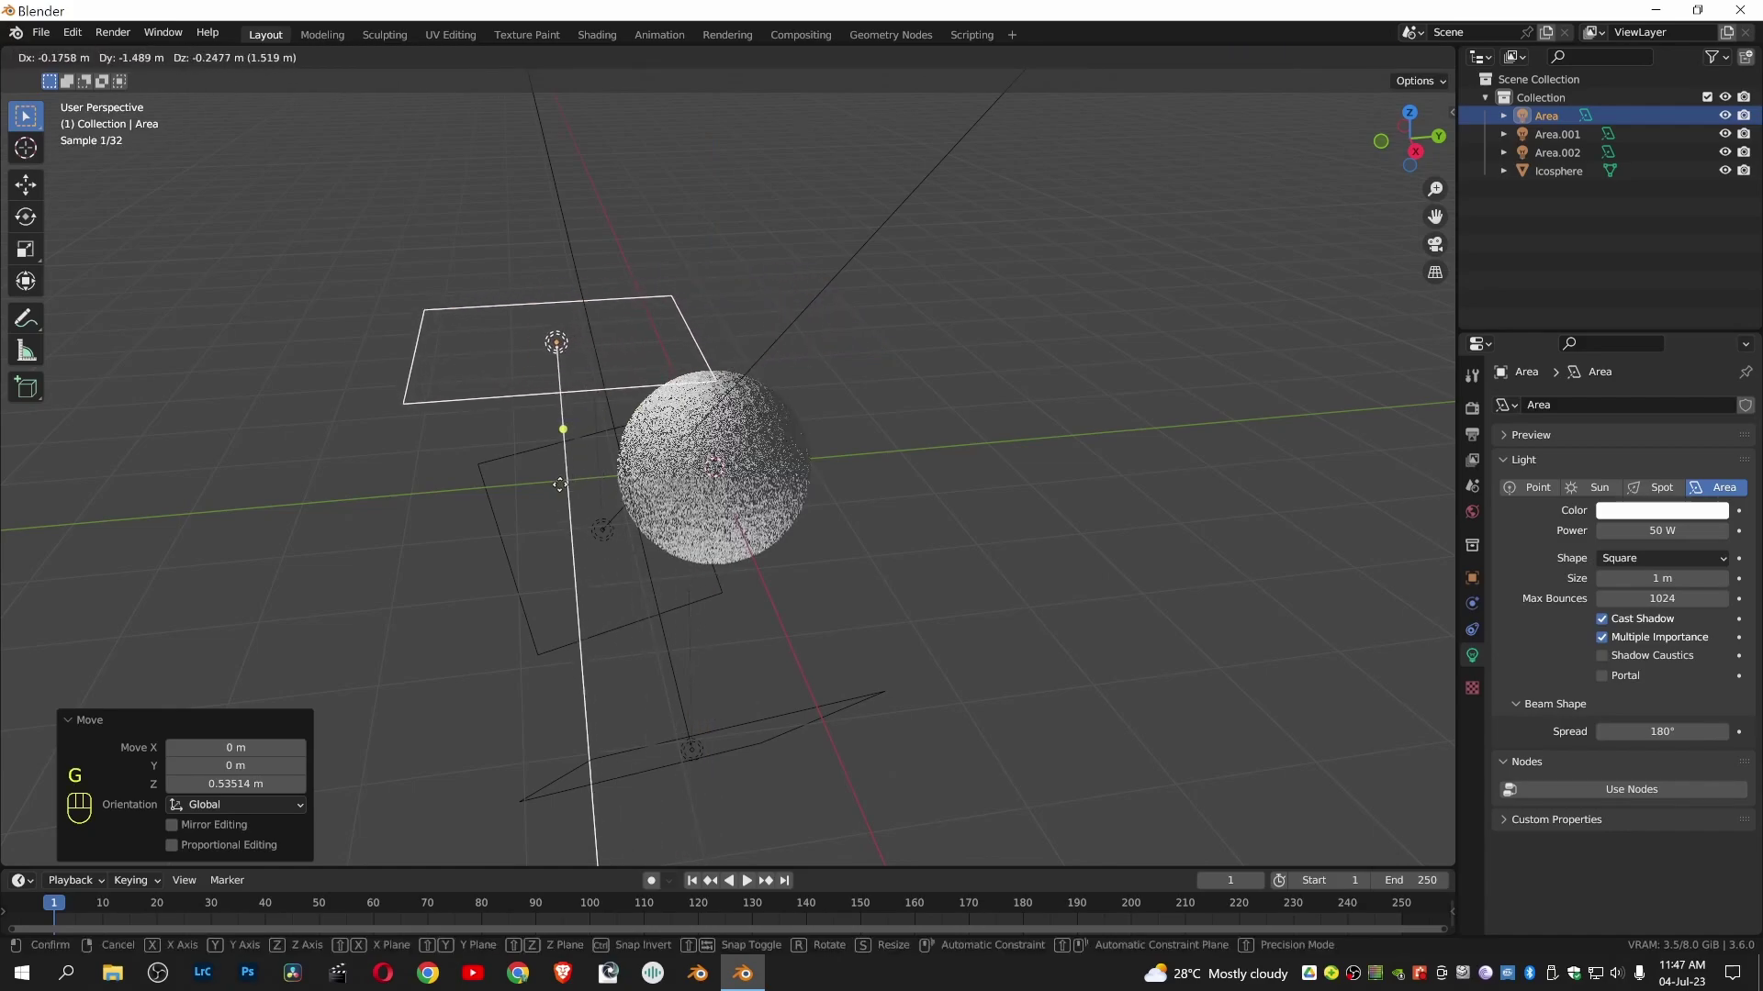
pyautogui.click(562, 424)
pyautogui.moveTo(607, 417); pyautogui.dragTo(744, 603)
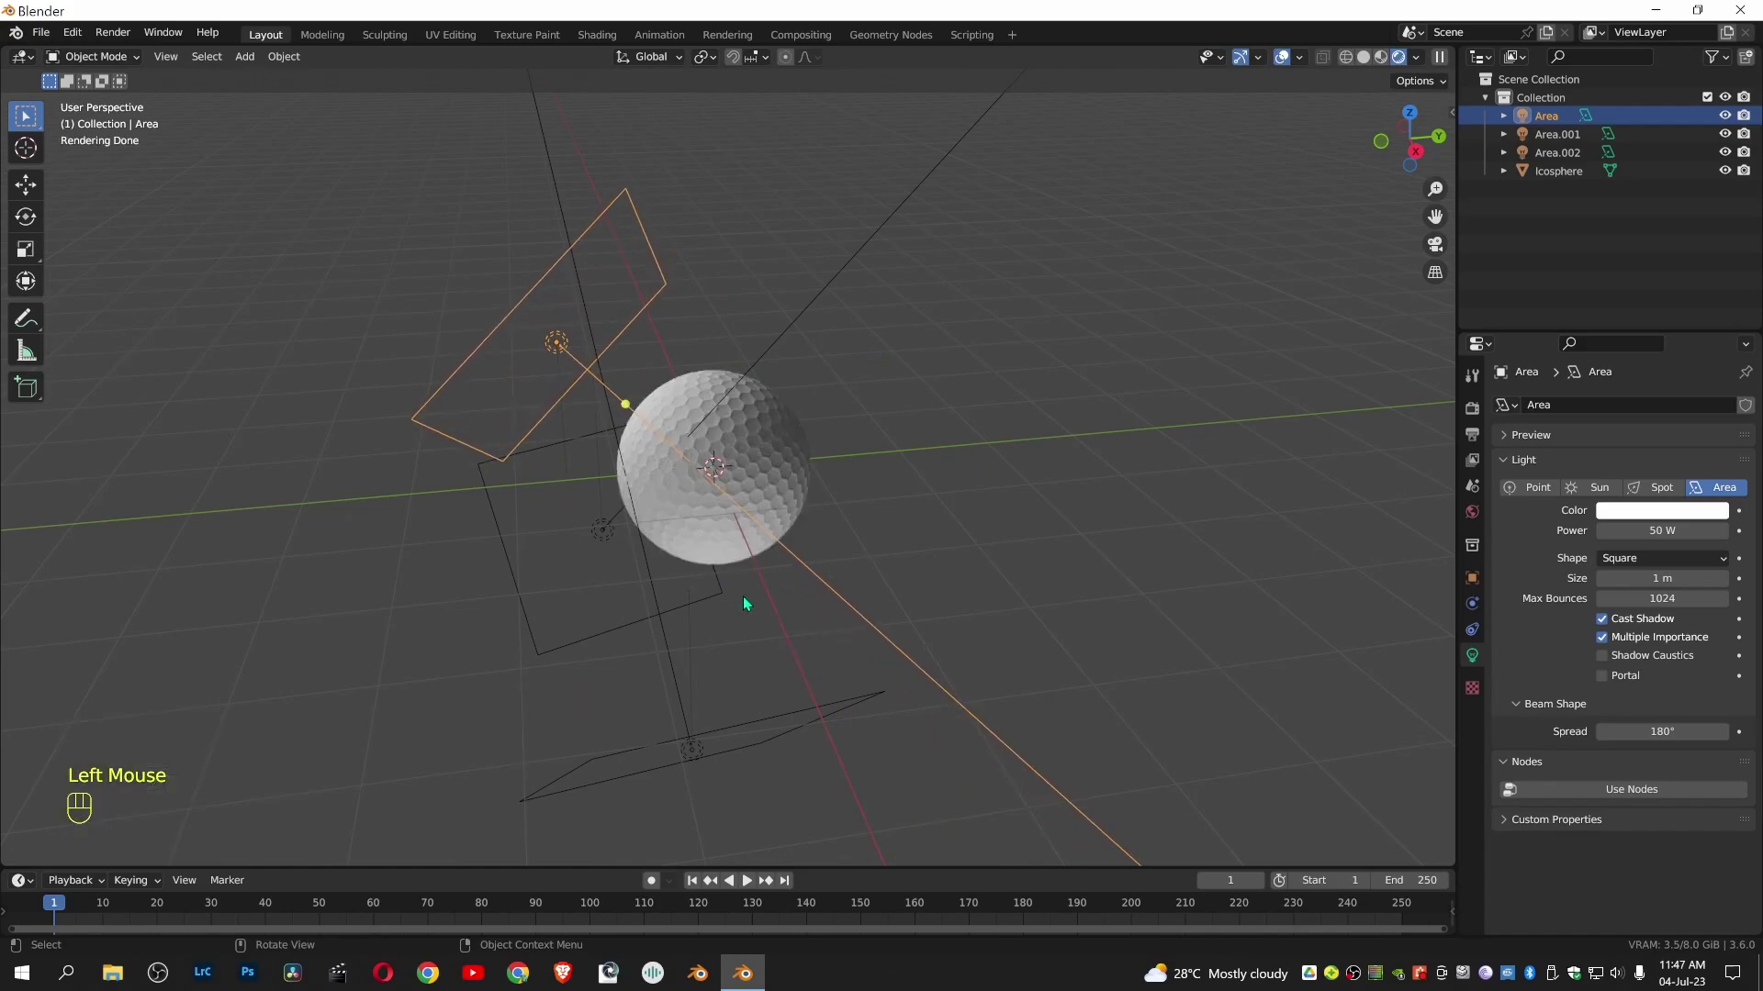
pyautogui.moveTo(745, 611); pyautogui.dragTo(1395, 471, button='middle')
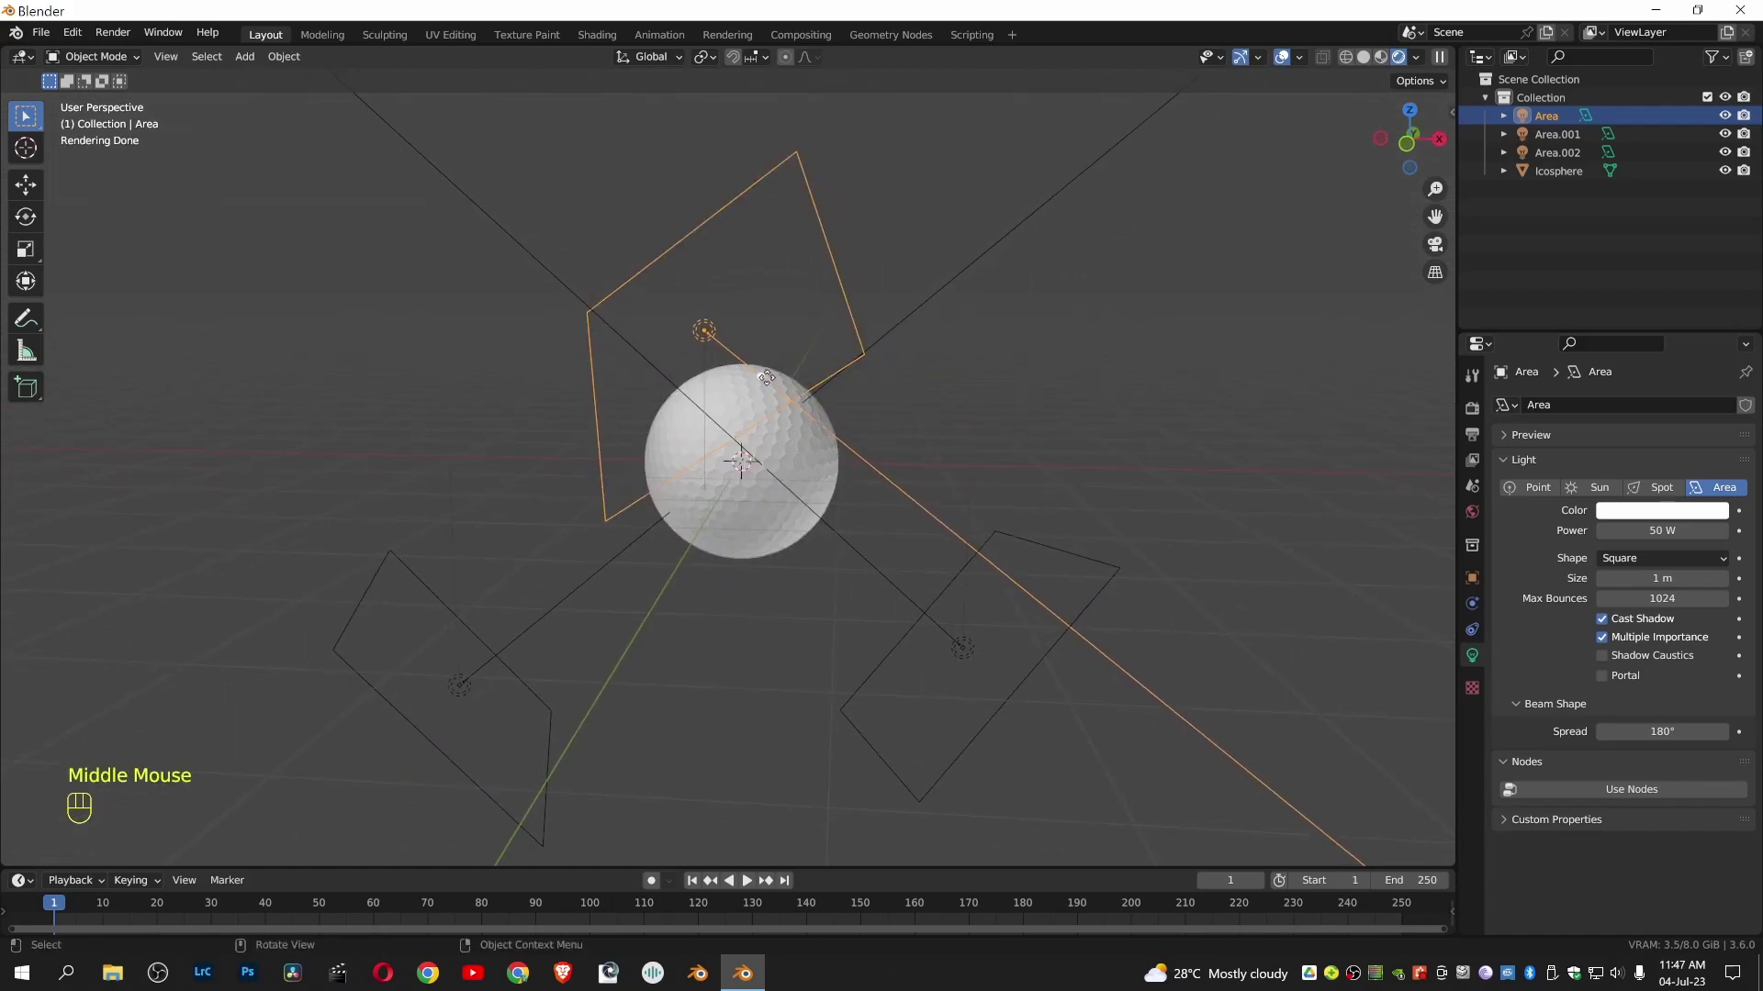
pyautogui.click(721, 408)
pyautogui.moveTo(722, 407); pyautogui.dragTo(720, 418)
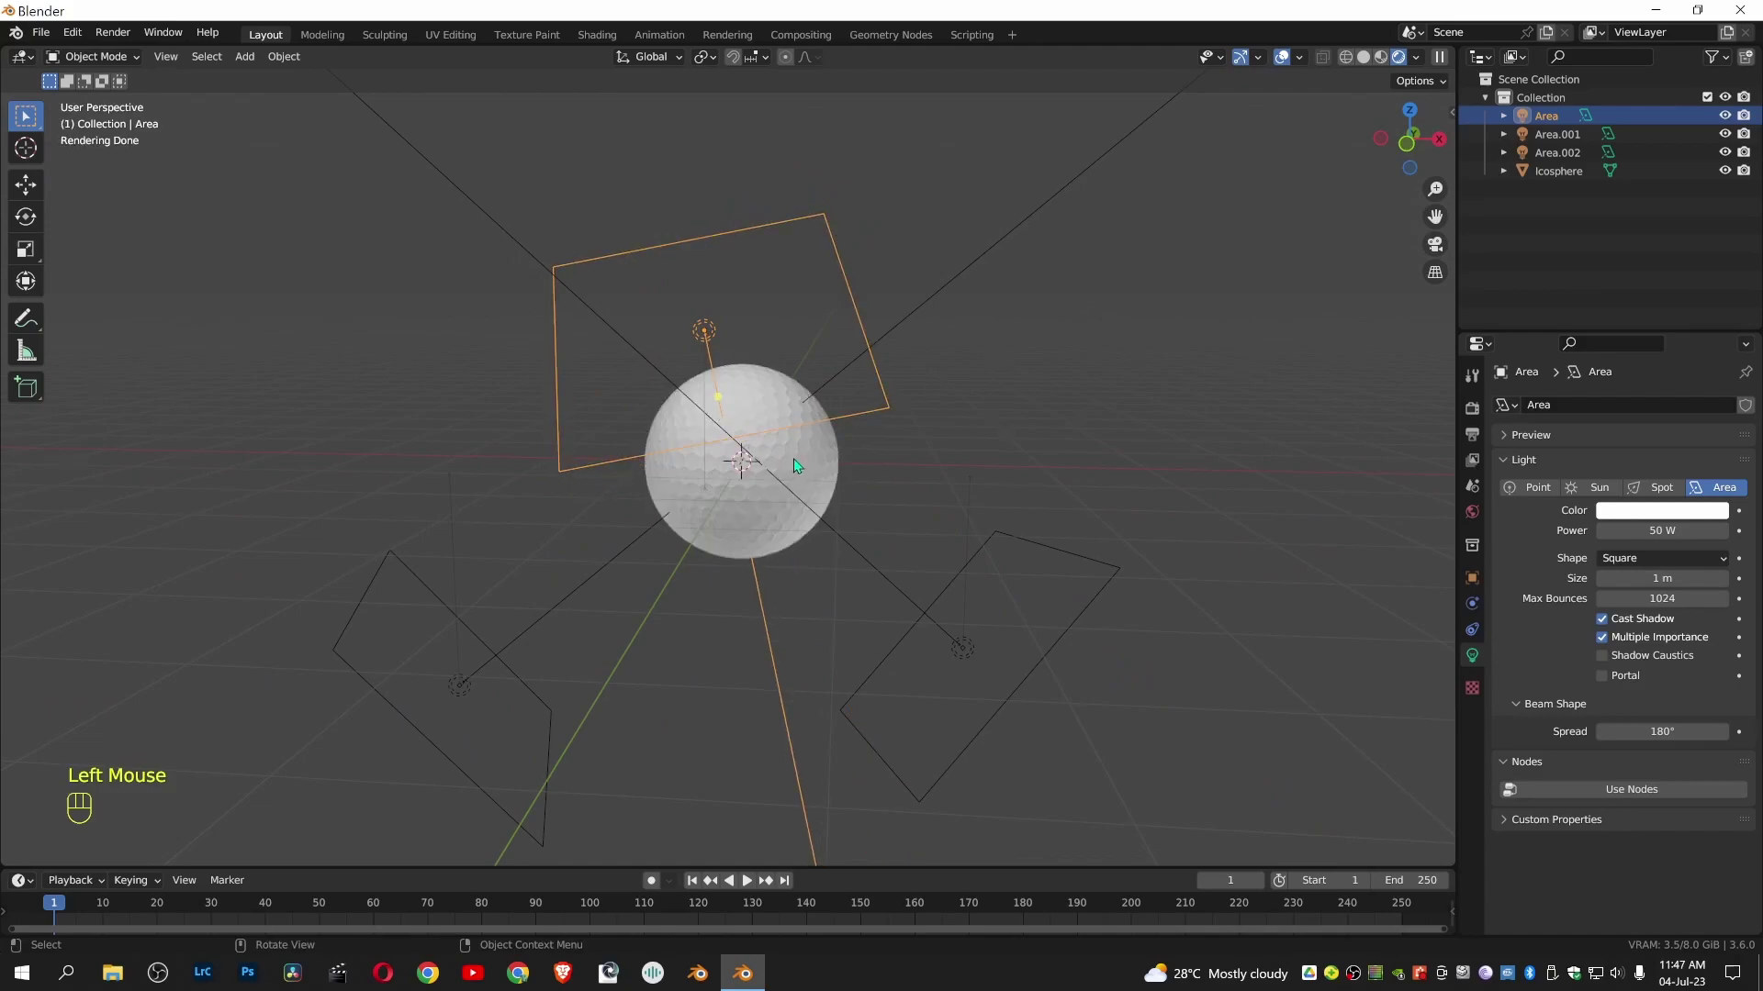
# Scale the top area light to 1.295 and raise its power to 100 W.
pyautogui.press('s')
pyautogui.click(826, 491)
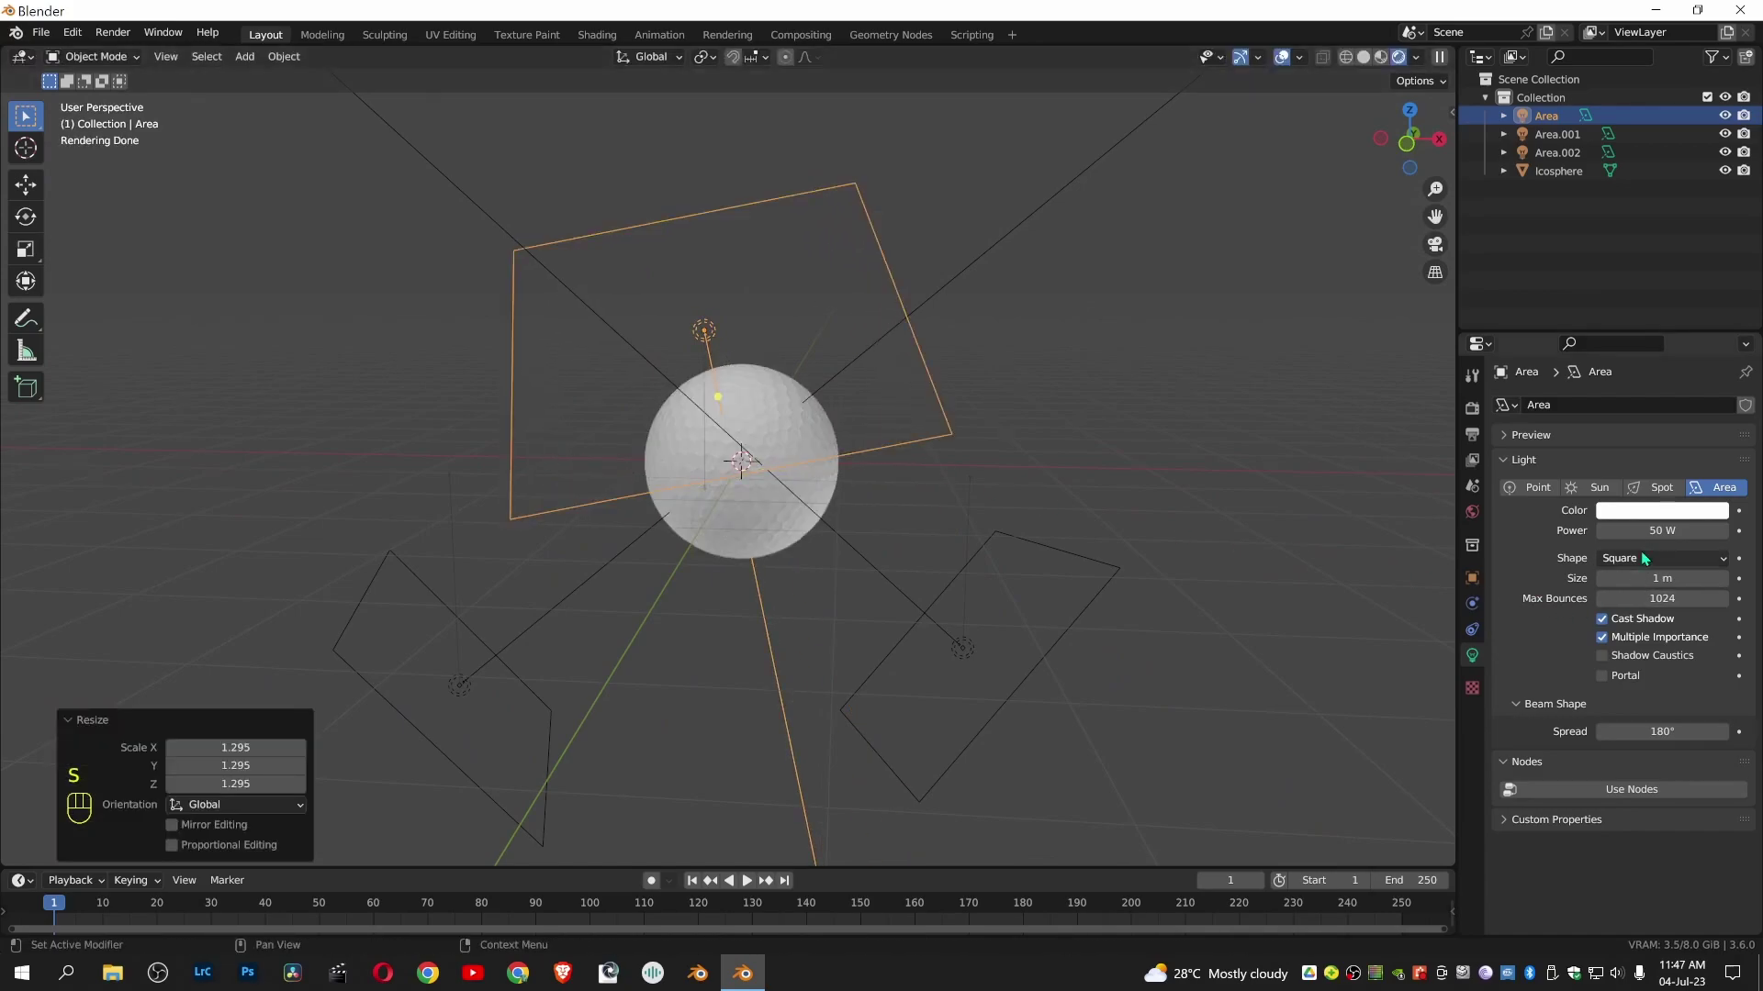
pyautogui.click(1674, 530)
pyautogui.write('100')
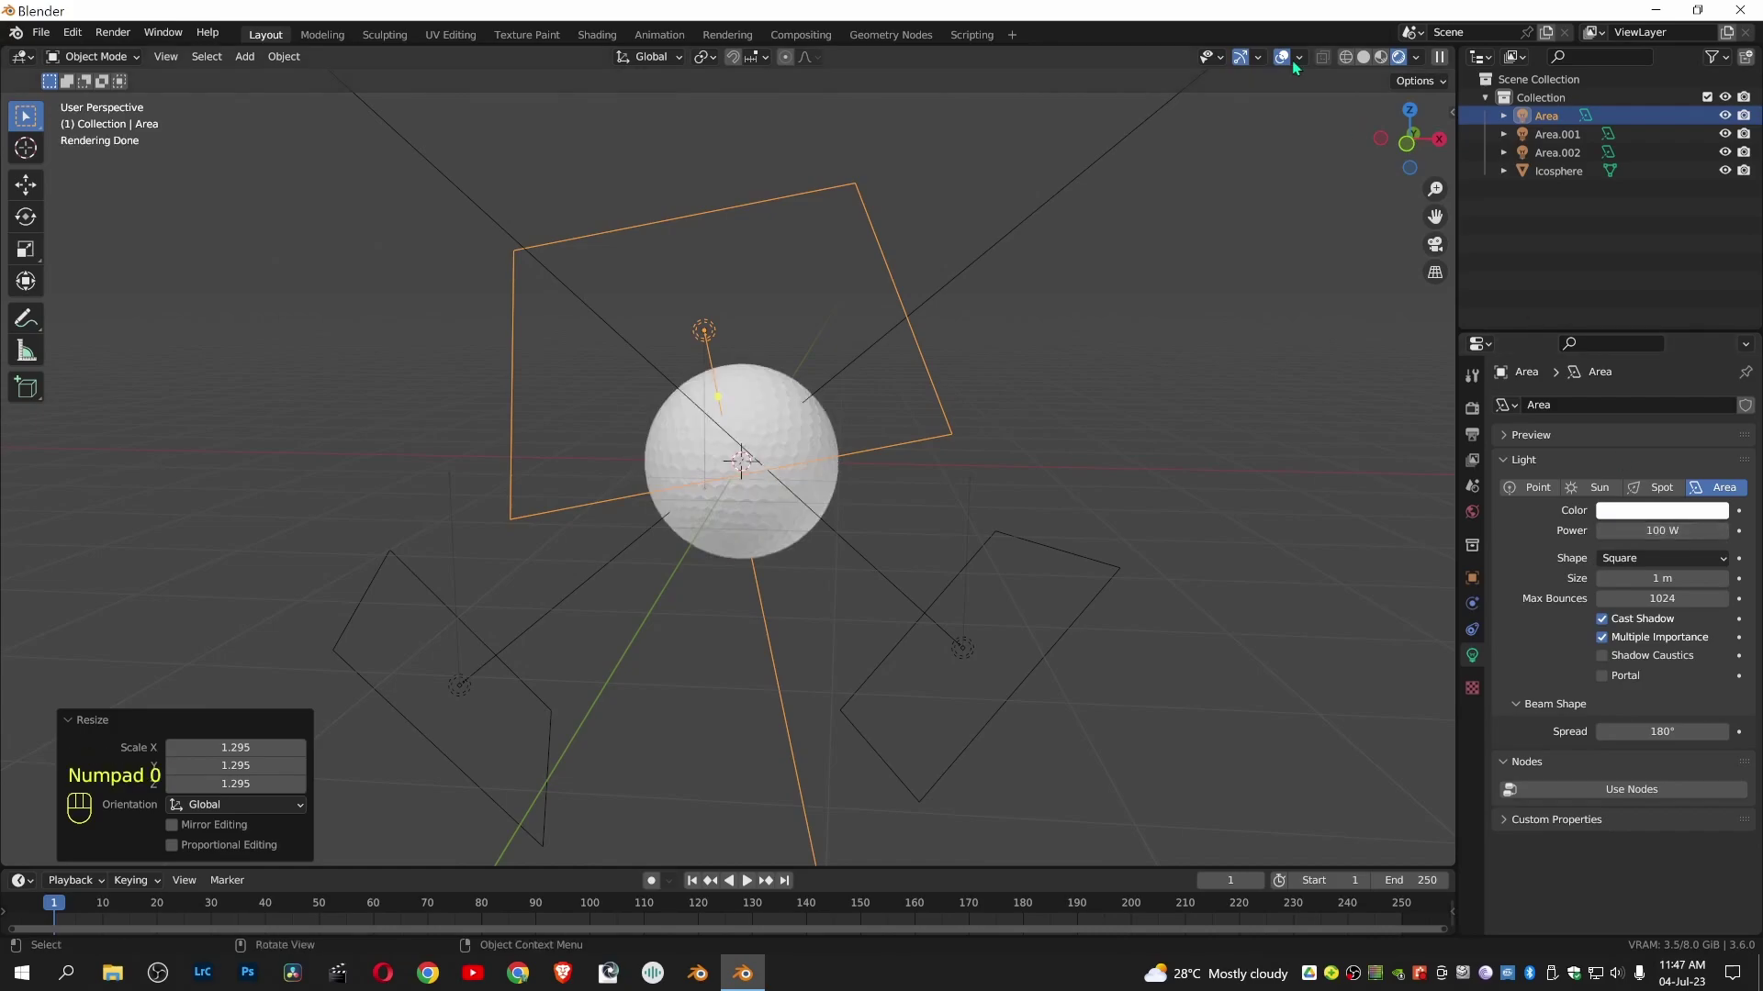
pyautogui.click(1268, 453)
pyautogui.scroll(6, 1087, 474)
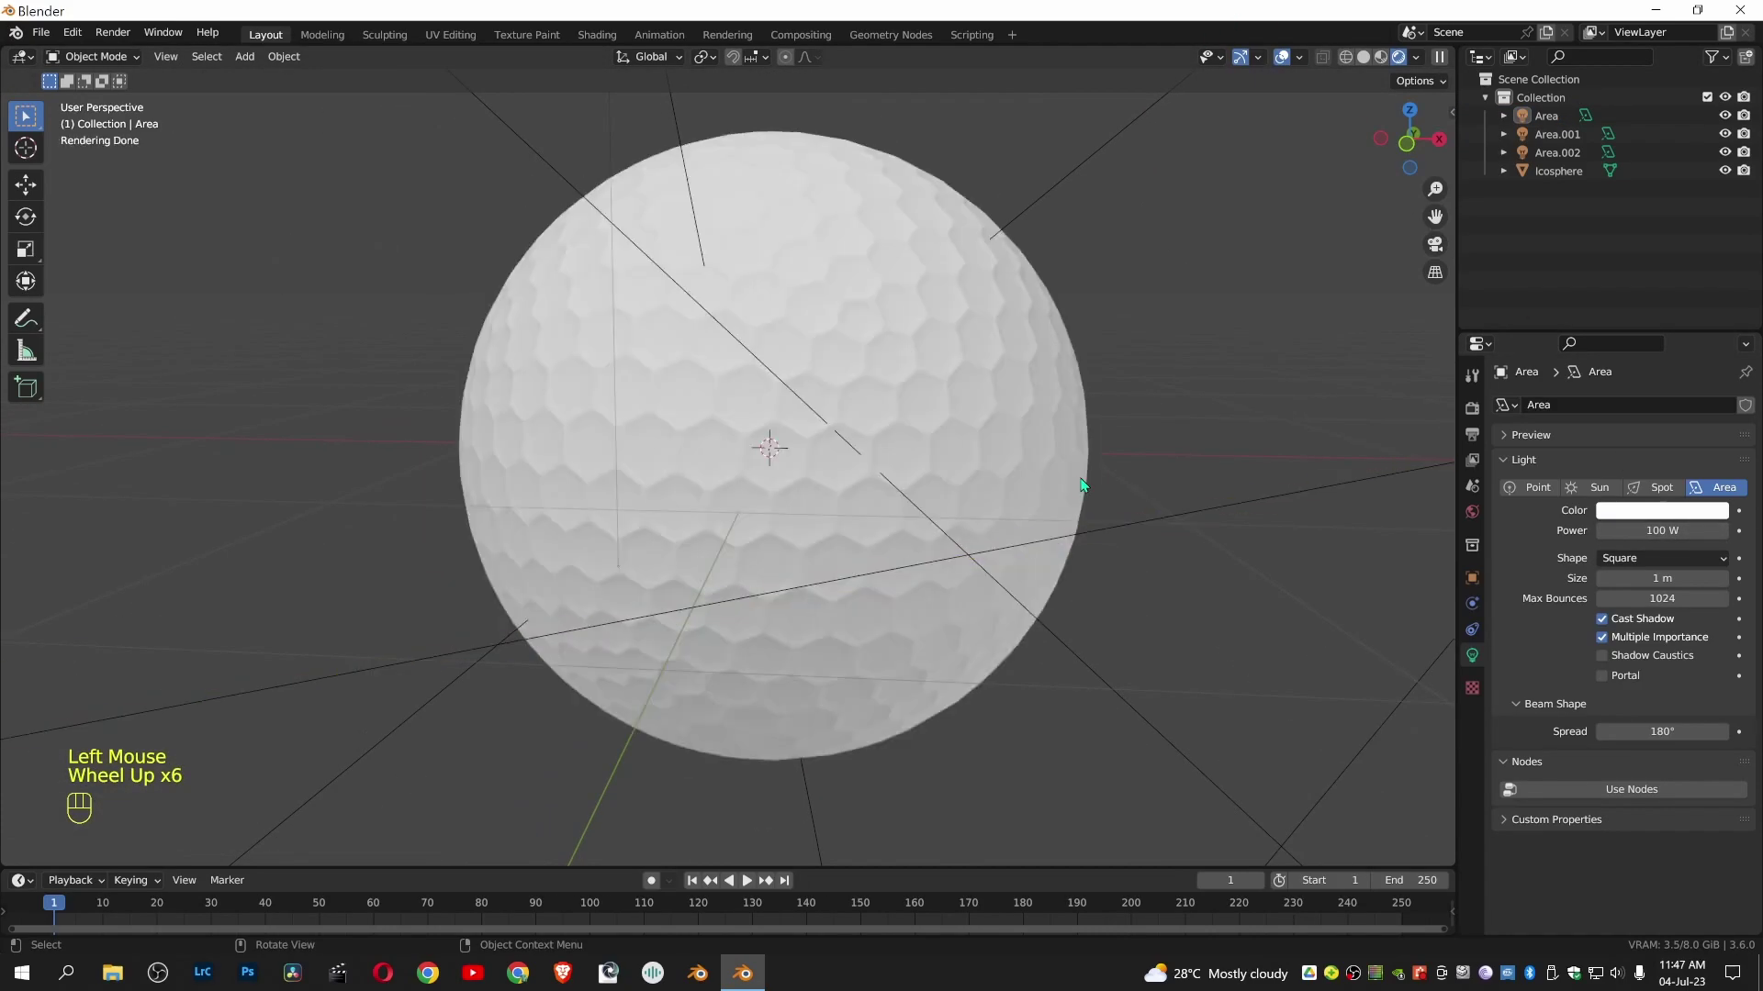
pyautogui.scroll(-2, 1037, 491)
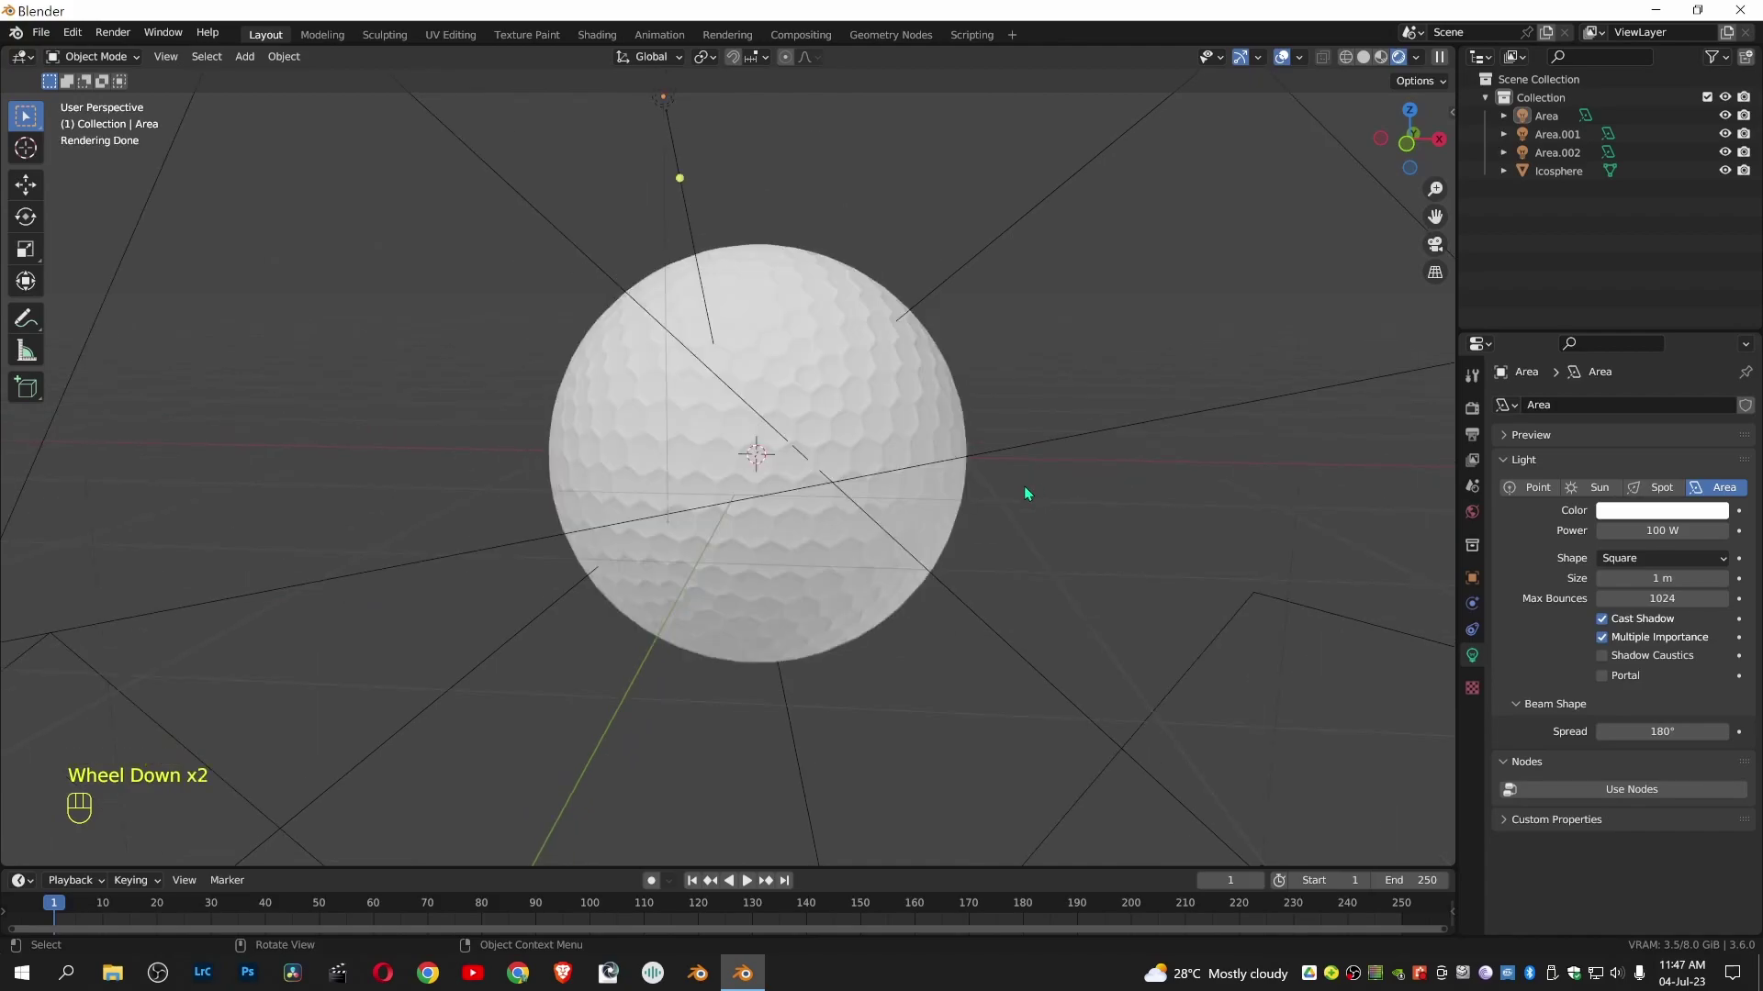
# Give the golf ball a new material, Material.008, with roughness lowered to 0.073.
pyautogui.click(907, 530)
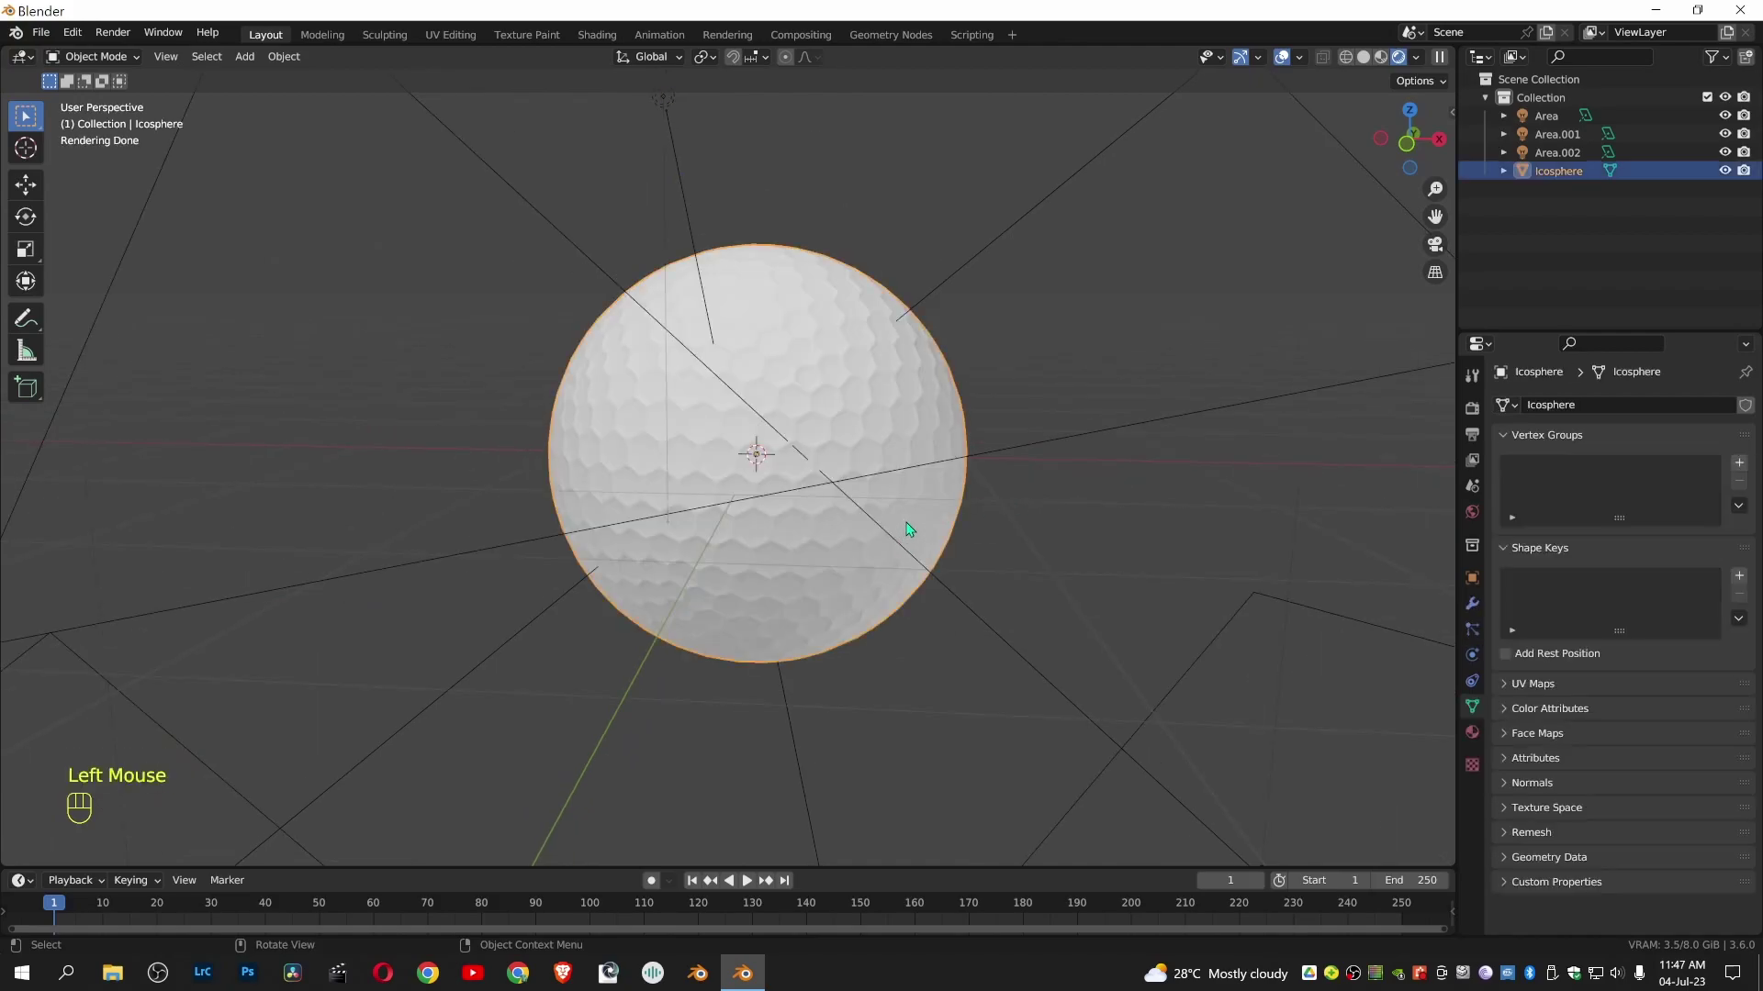
pyautogui.click(1473, 739)
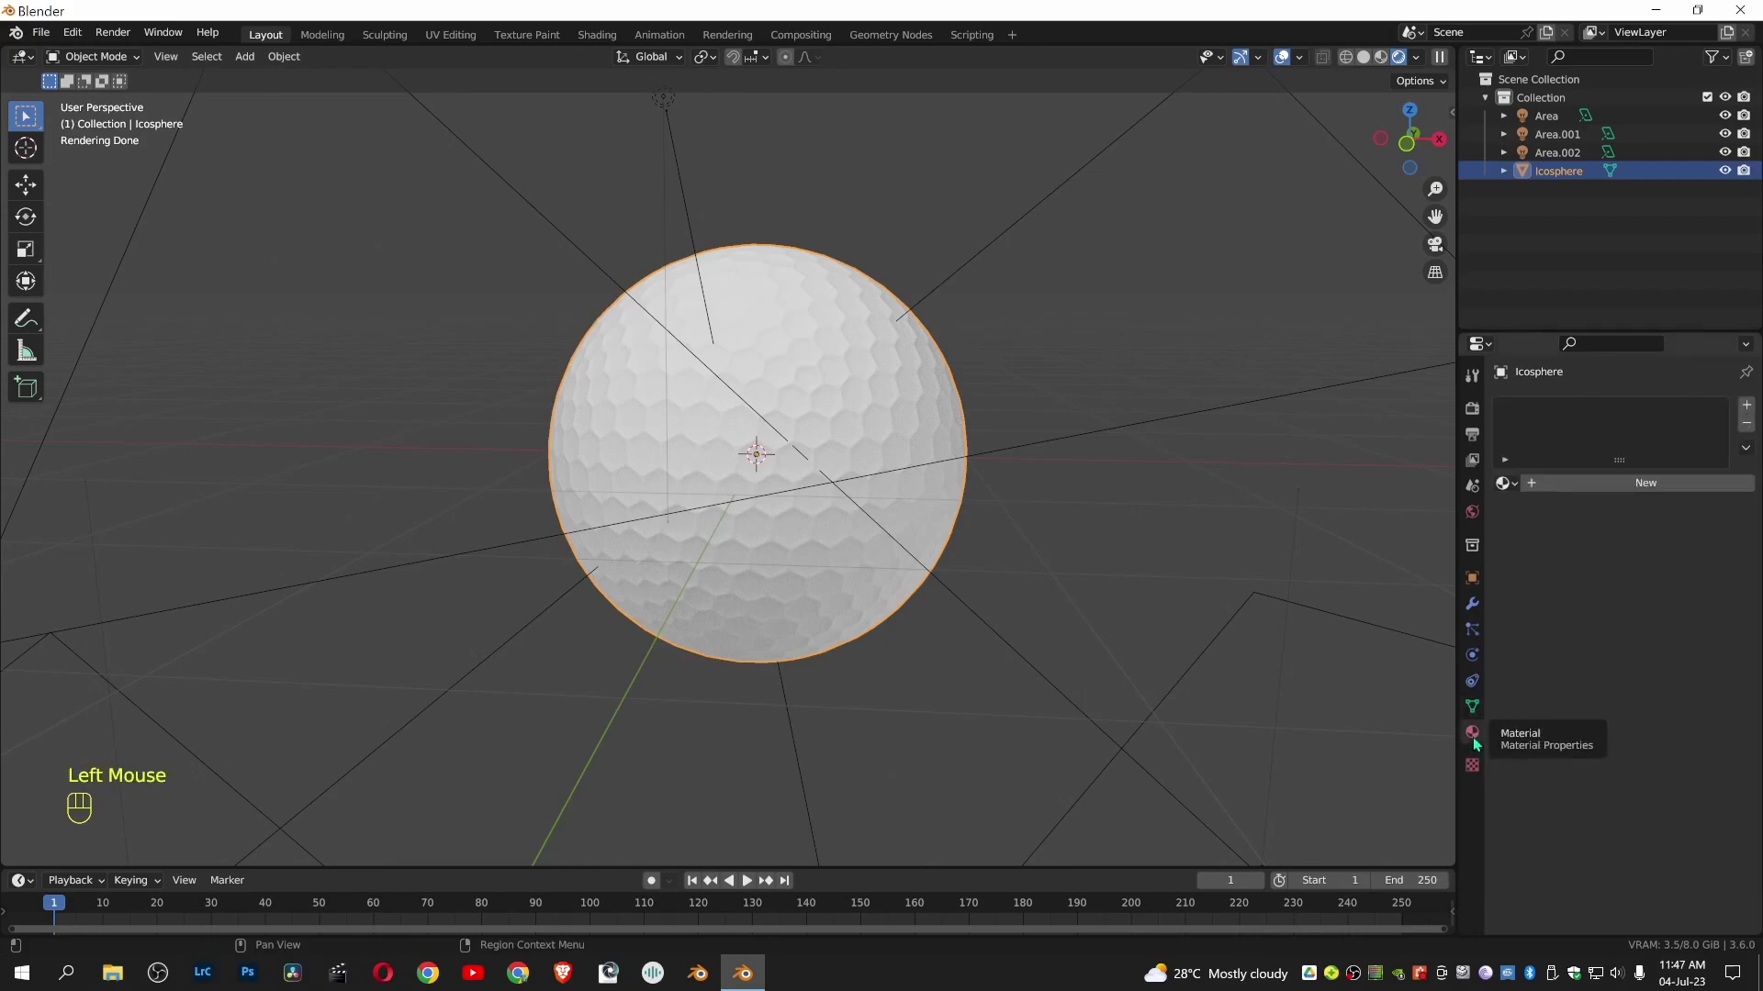
pyautogui.doubleClick(1622, 494)
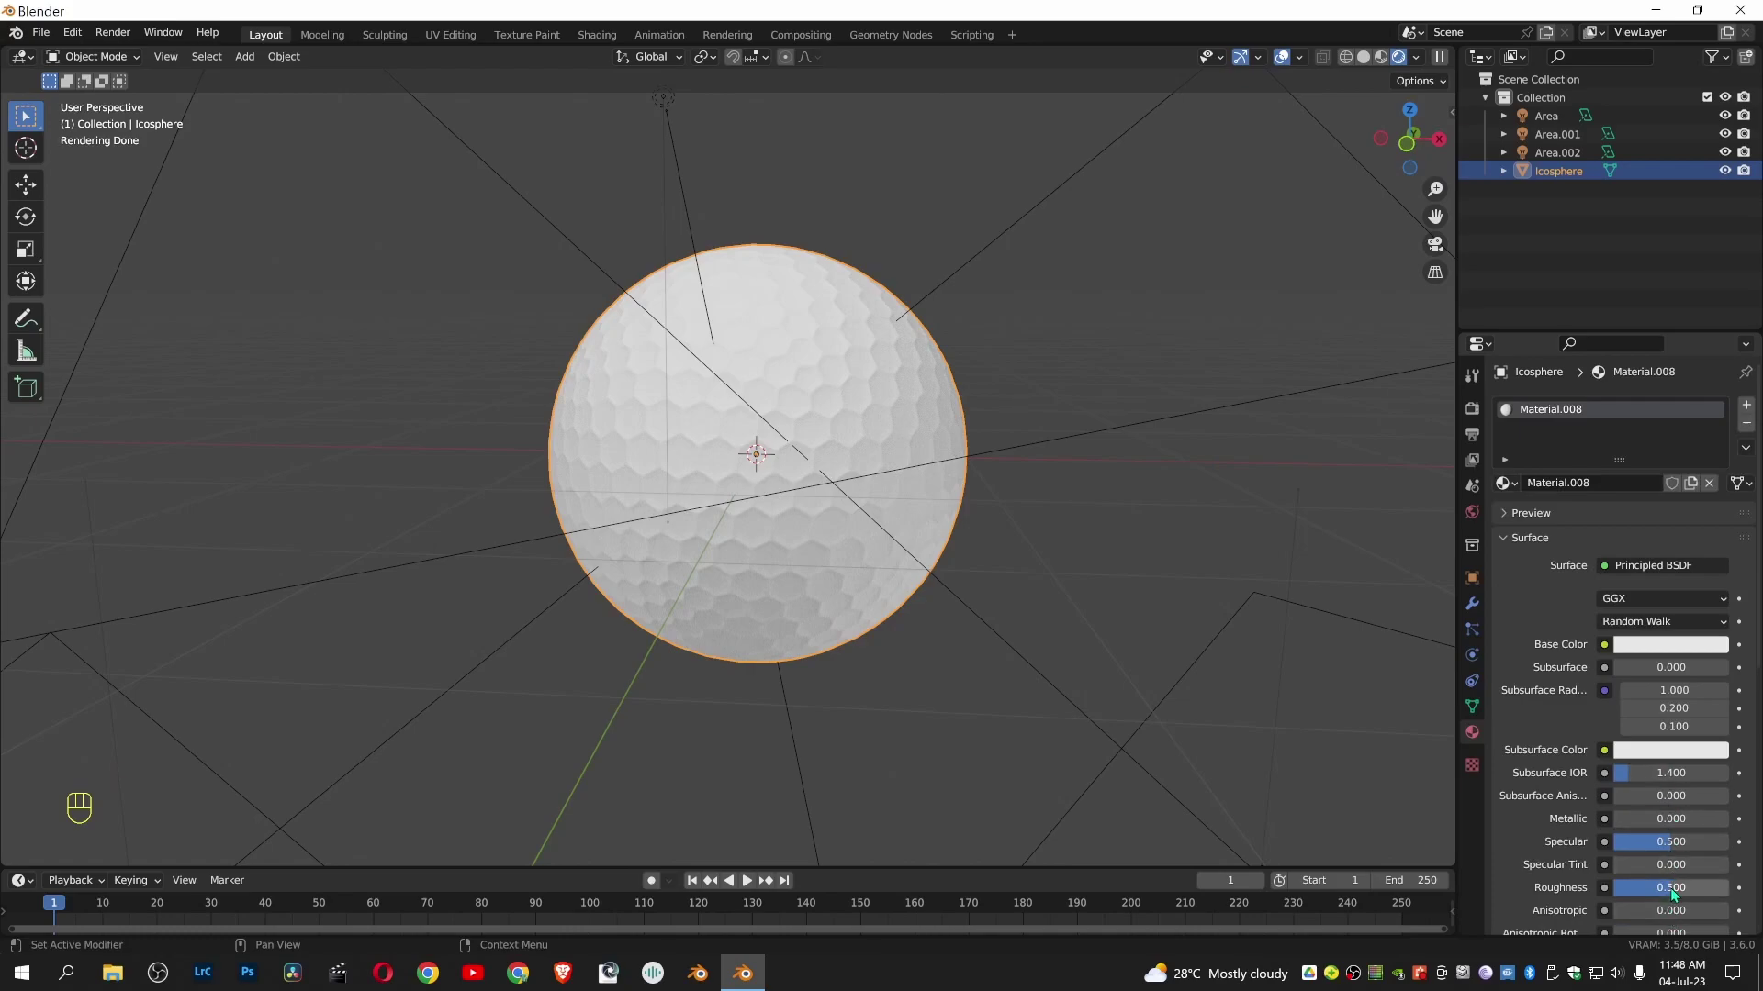
pyautogui.moveTo(1675, 884); pyautogui.dragTo(1575, 884)
# Deselect the ball and hide the grid and light outlines in the viewport.
pyautogui.click(1068, 590)
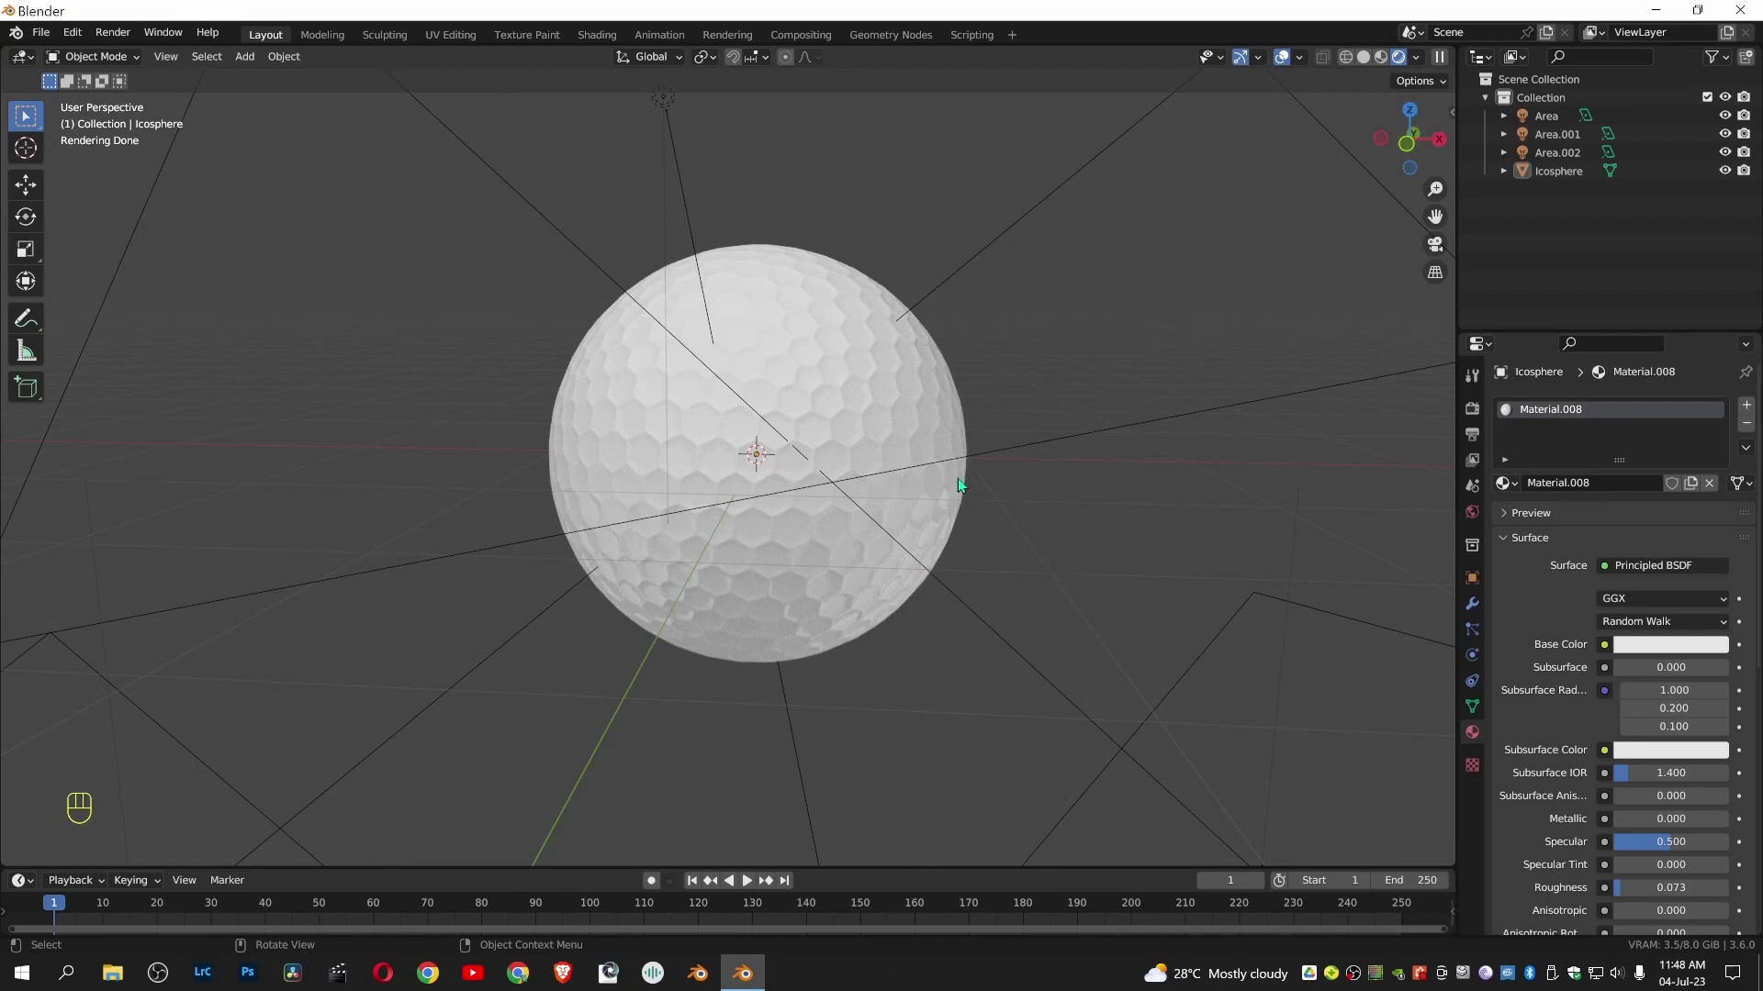
pyautogui.click(1283, 57)
pyautogui.moveTo(807, 673); pyautogui.dragTo(835, 540, button='middle')
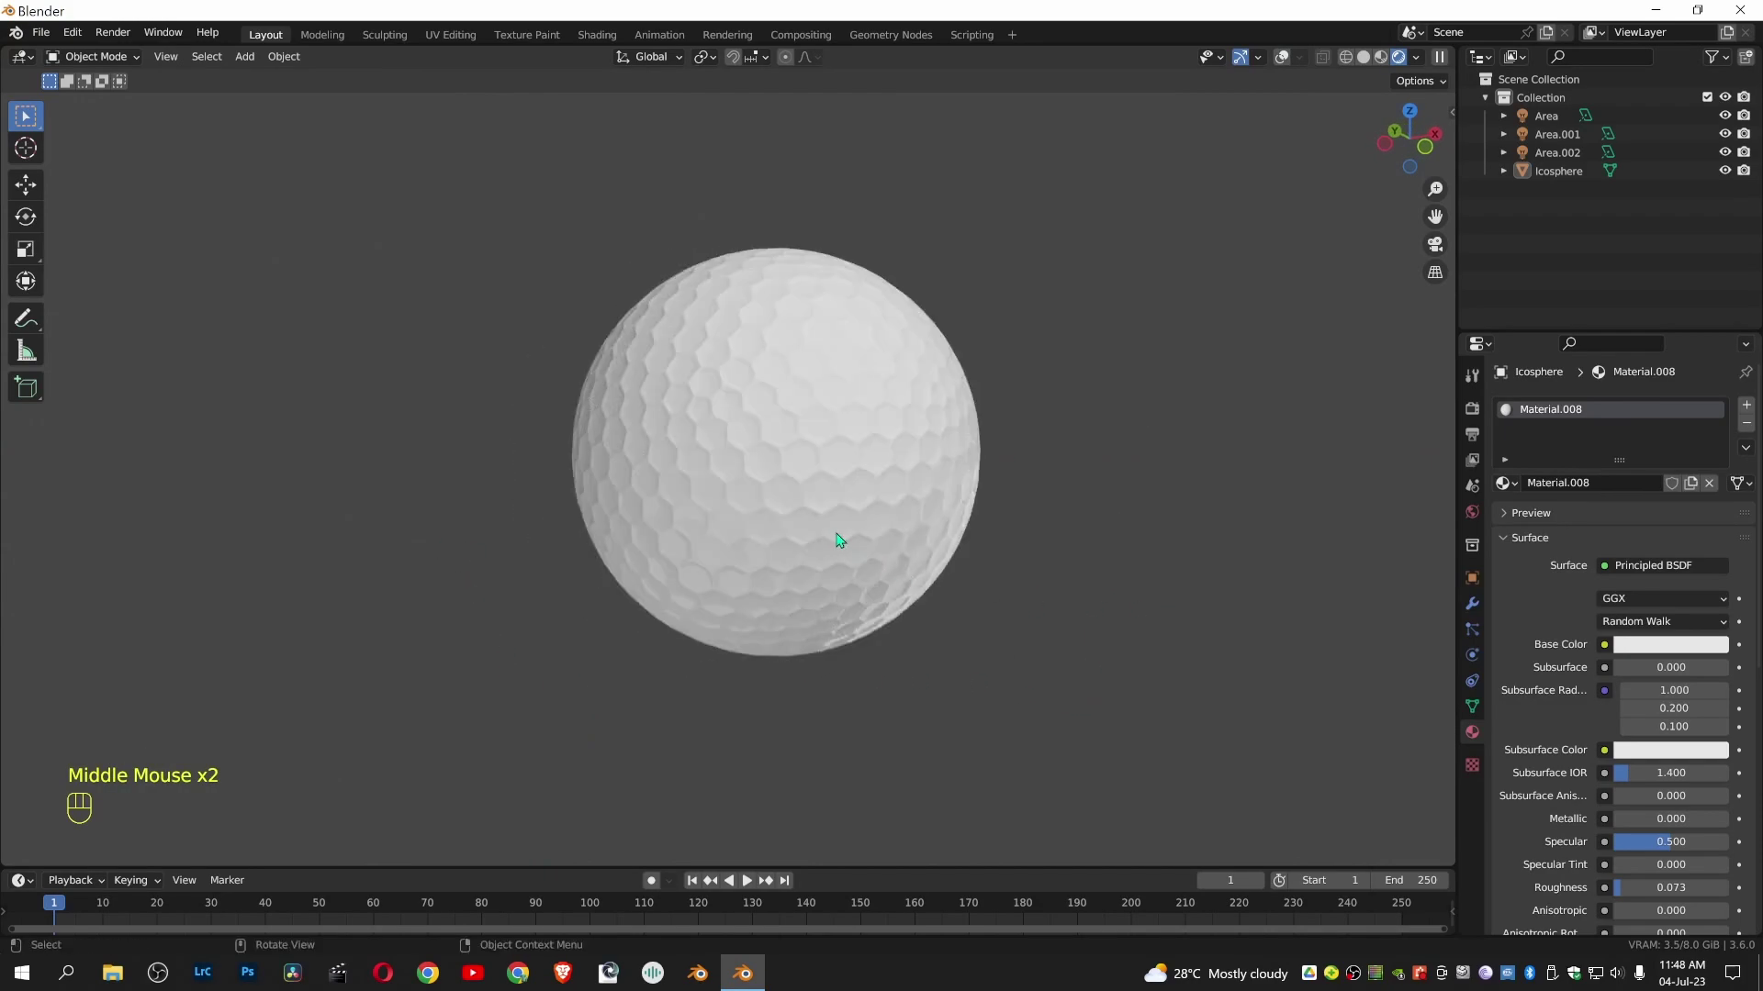